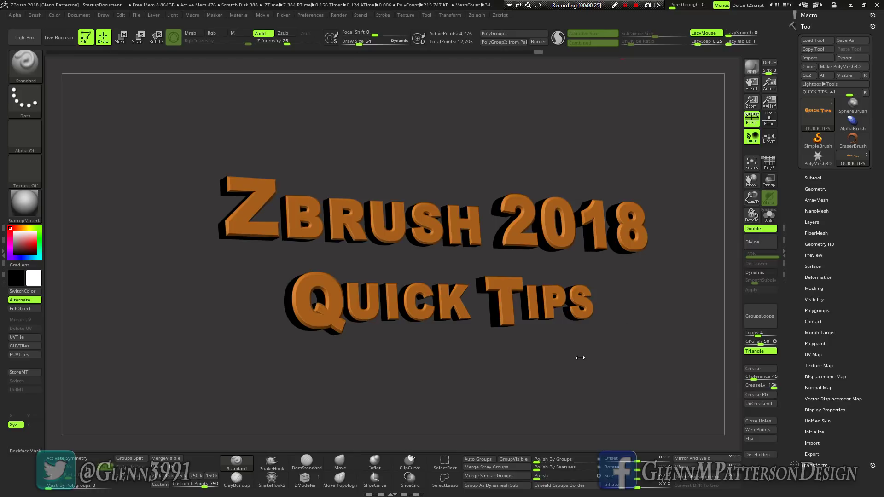
{"action": "left_click_drag", "start_coordinate": [569, 375], "coordinate": [561, 358]}
{"action": "mouse_move", "coordinate": [429, 336]}
{"action": "left_mouse_down"}
{"action": "mouse_move", "coordinate": [436, 354]}
{"action": "mouse_move", "coordinate": [623, 253]}
{"action": "left_mouse_up"}
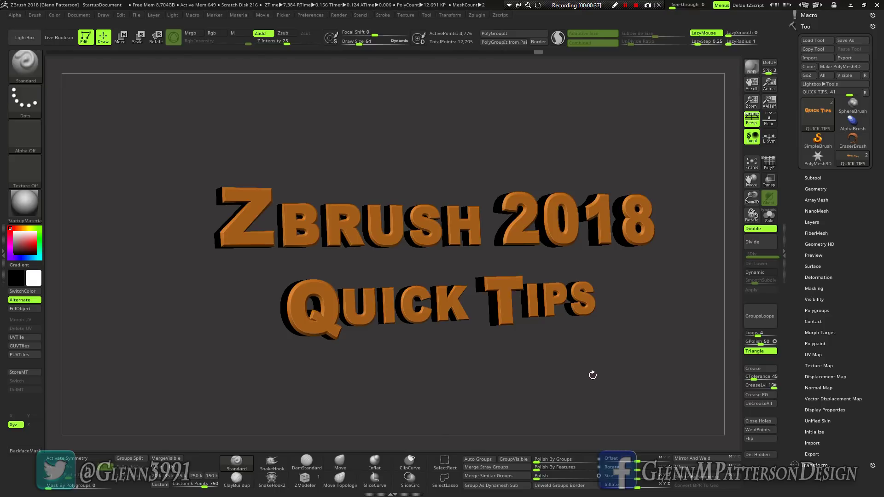
- Switch to Firefox, look through the products on the Gumroad and Cubebrush store pages, and return to ZBrush
{"action": "key", "text": "super"}
{"action": "left_click", "coordinate": [305, 488]}
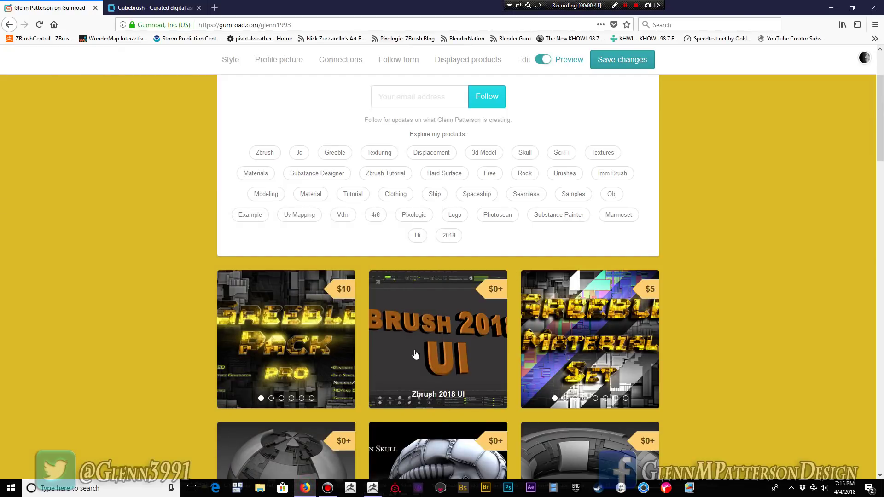
{"action": "scroll", "coordinate": [415, 354], "scroll_direction": "down", "scroll_amount": 20}
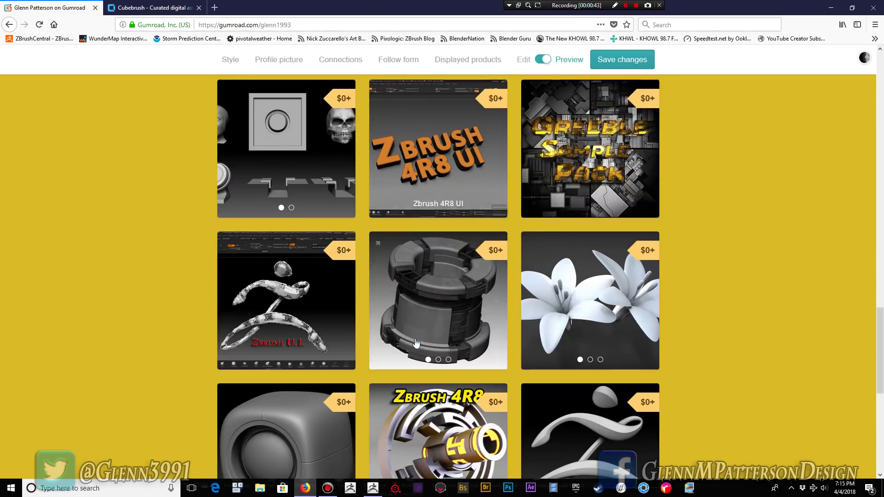
{"action": "left_click", "coordinate": [152, 8]}
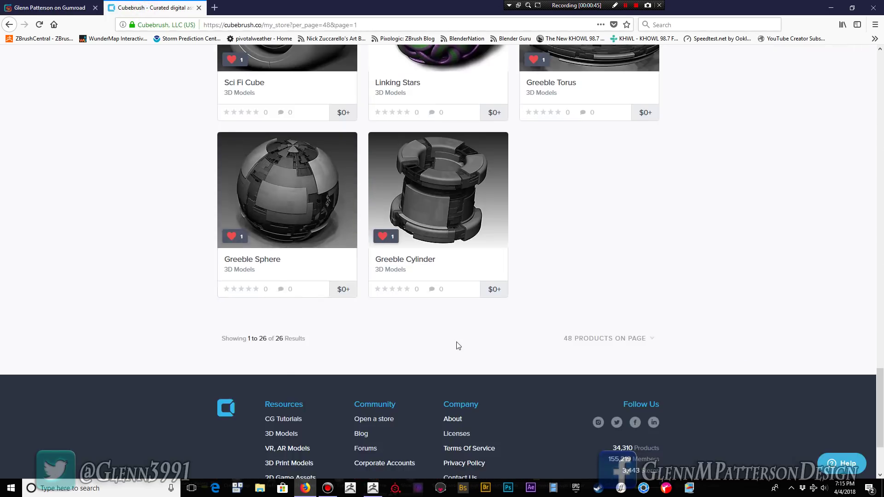
{"action": "scroll", "coordinate": [456, 339], "scroll_direction": "up", "scroll_amount": 6}
{"action": "scroll", "coordinate": [455, 337], "scroll_direction": "up", "scroll_amount": 20}
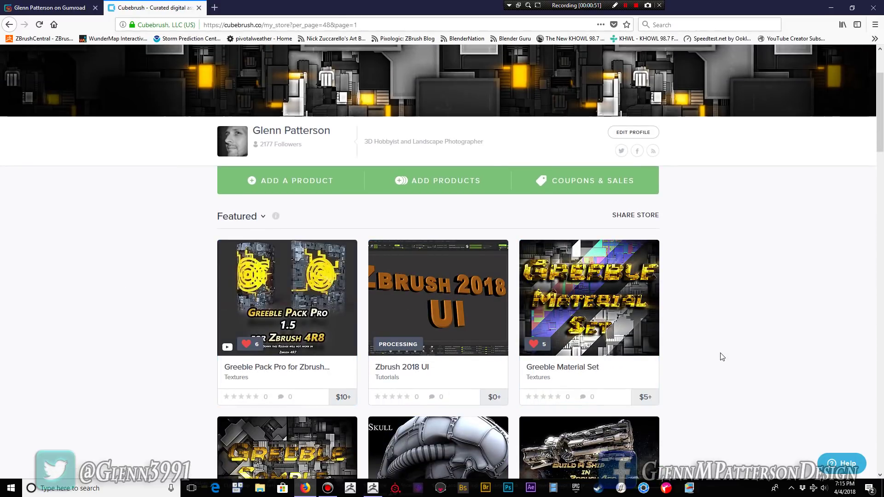
{"action": "left_click", "coordinate": [373, 489]}
{"action": "mouse_move", "coordinate": [508, 364]}
{"action": "left_mouse_down"}
{"action": "mouse_move", "coordinate": [504, 347]}
{"action": "mouse_move", "coordinate": [504, 368]}
{"action": "left_mouse_up"}
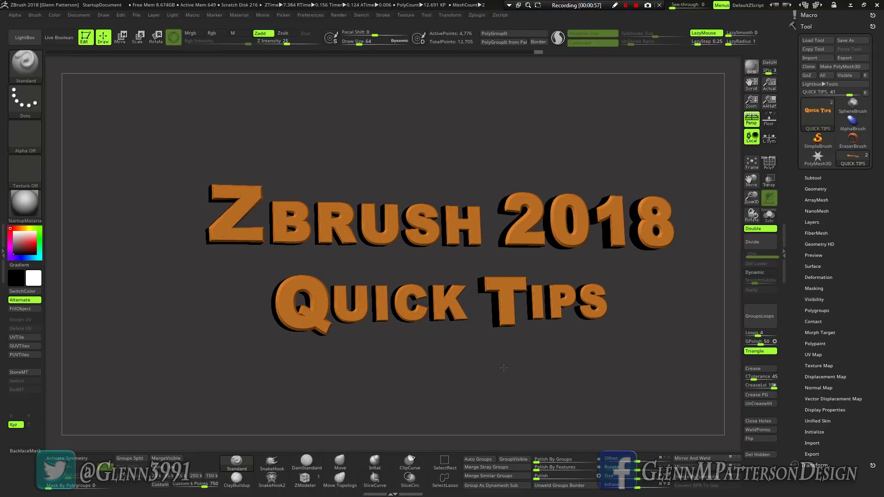
{"action": "left_click", "coordinate": [25, 205]}
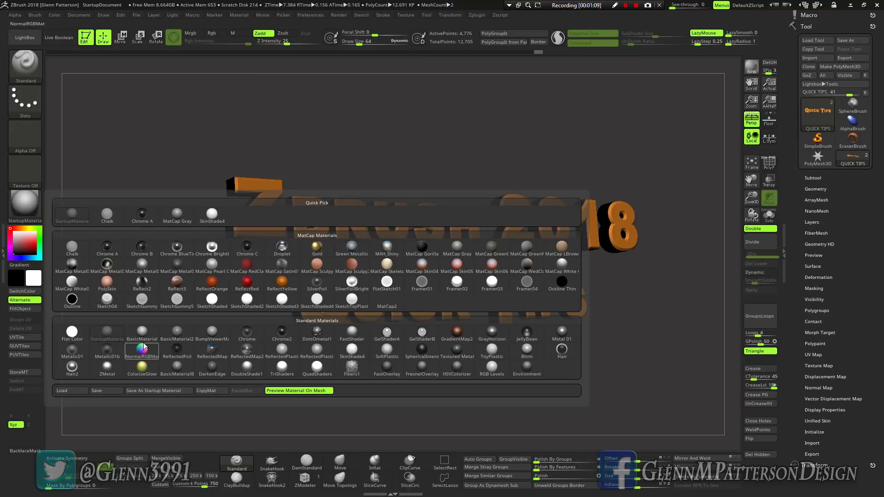
{"action": "mouse_move", "coordinate": [144, 336]}
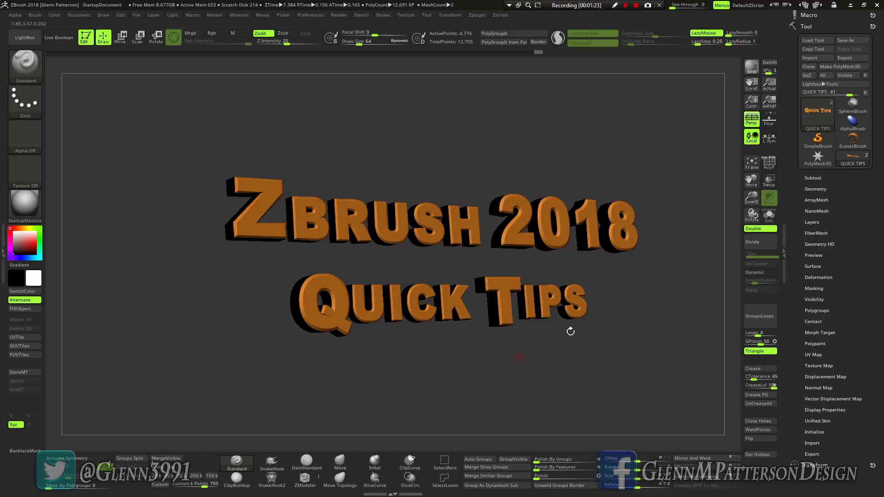
{"action": "left_click_drag", "start_coordinate": [526, 369], "coordinate": [518, 378]}
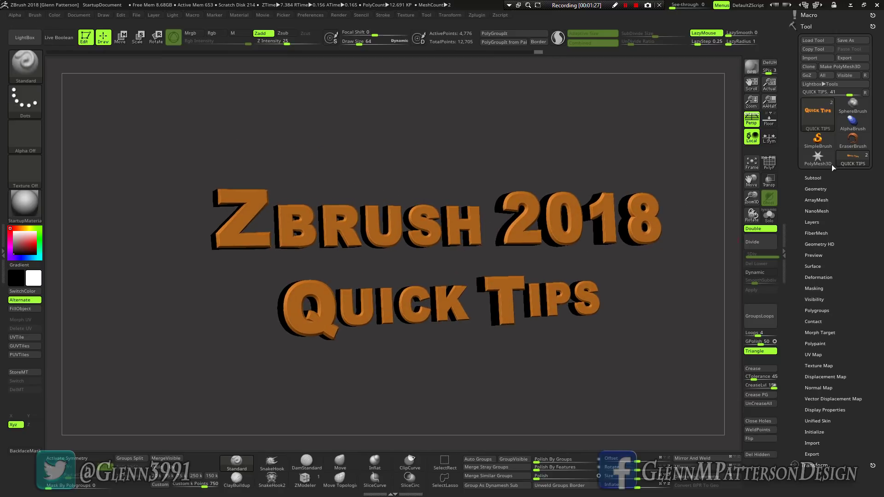
- Replace the title text with the Sphere3D primitive and convert it to a PolyMesh3D
{"action": "left_click", "coordinate": [819, 115]}
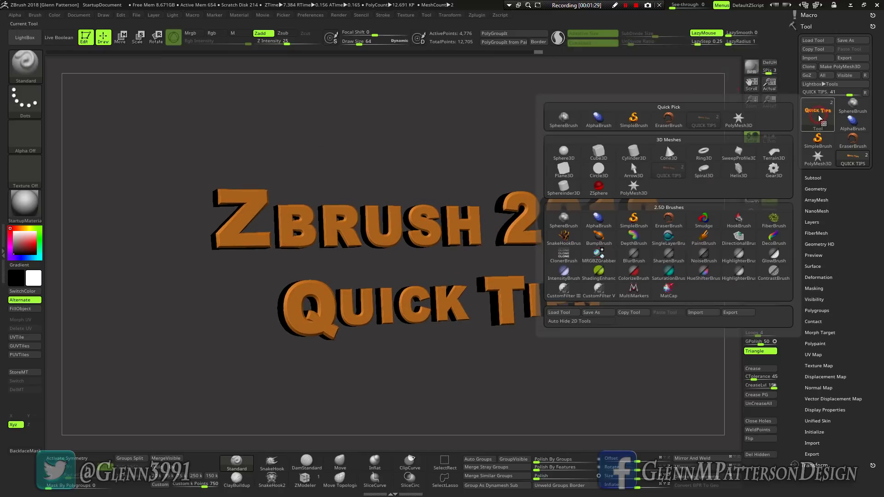
{"action": "left_click", "coordinate": [564, 158]}
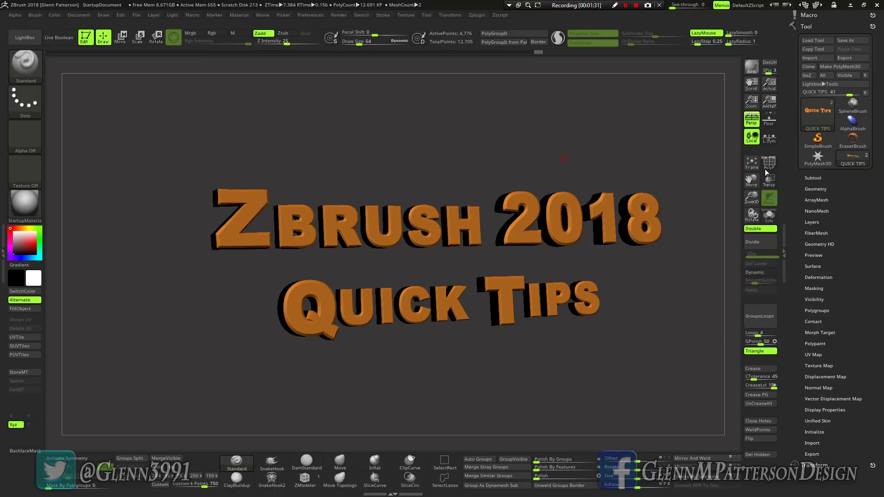
{"action": "left_click", "coordinate": [818, 114]}
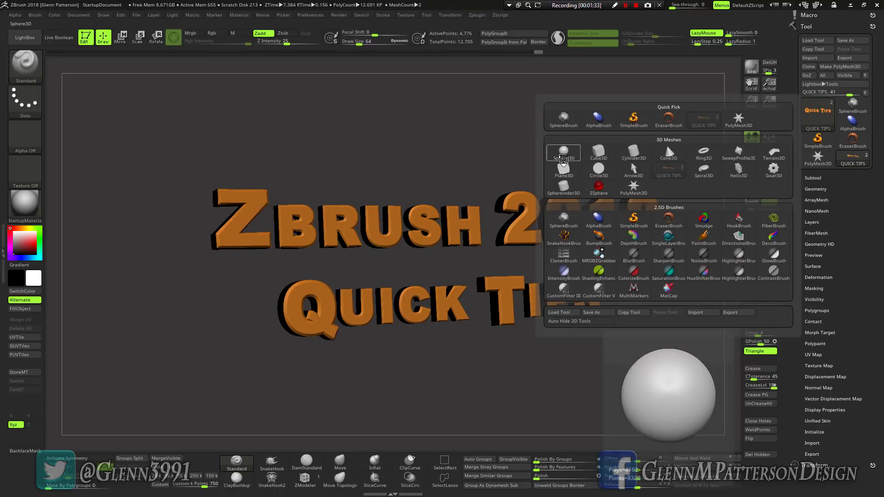
{"action": "left_click", "coordinate": [564, 155]}
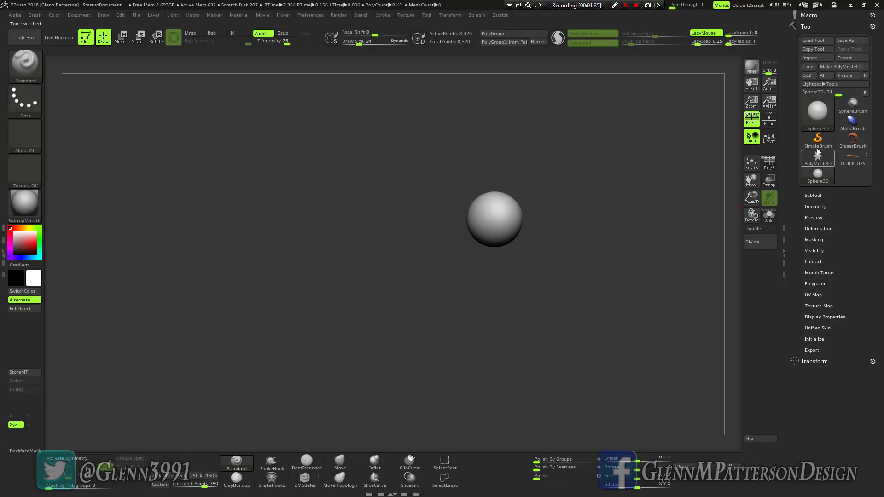
{"action": "left_click", "coordinate": [751, 163]}
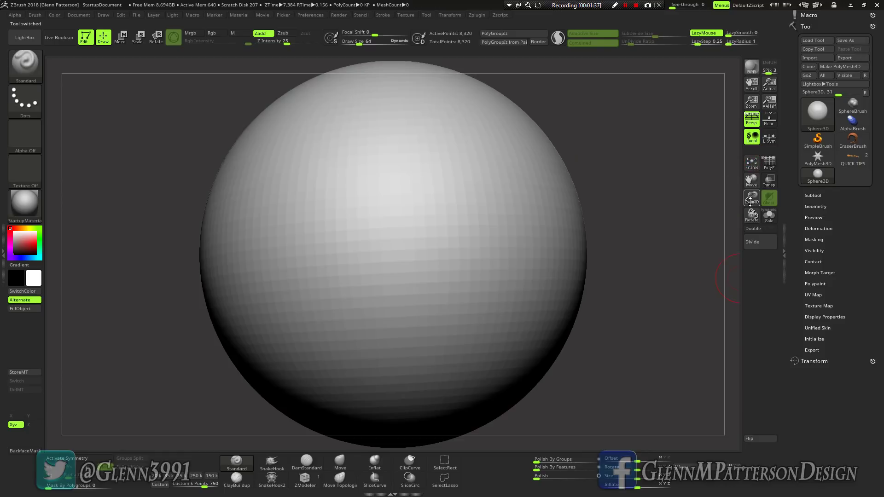
{"action": "left_click_drag", "start_coordinate": [751, 197], "coordinate": [754, 173]}
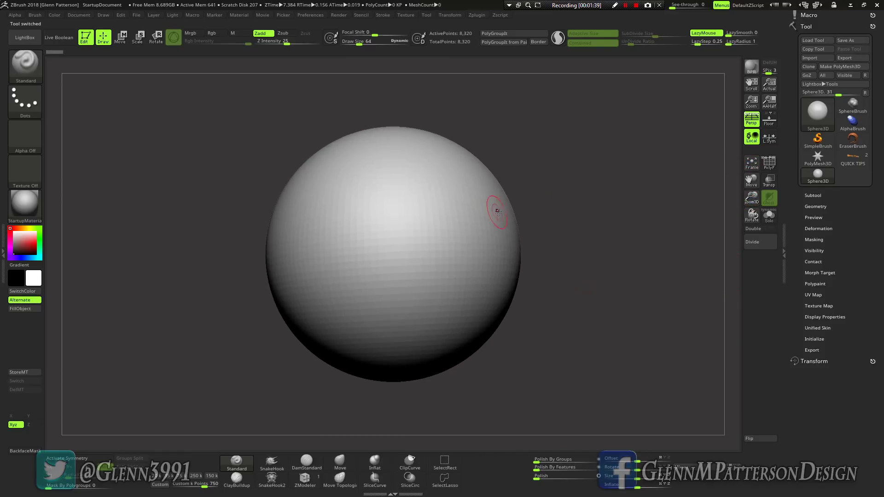
{"action": "left_click", "coordinate": [834, 67]}
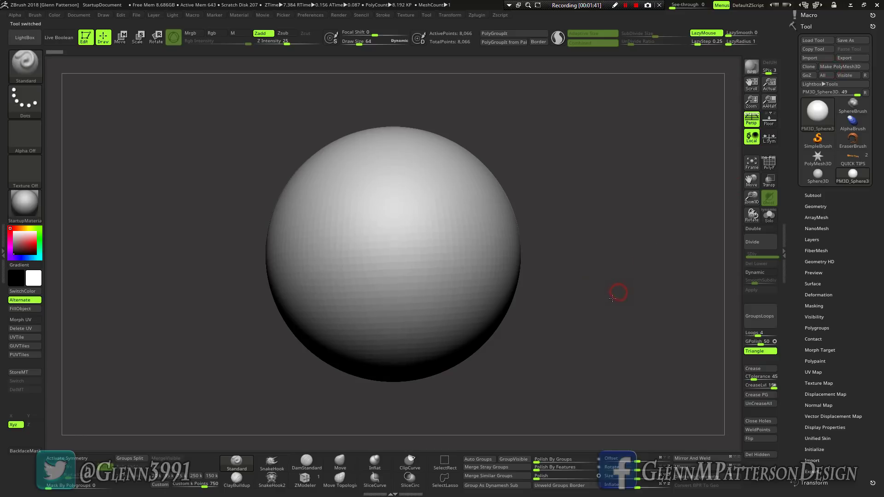
- Enable Sculptris Pro and pull a long curved tentacle out of the sphere's side using SnakeHook at draw size 188
{"action": "right_click", "coordinate": [596, 319]}
{"action": "left_click_drag", "start_coordinate": [580, 318], "coordinate": [592, 318]}
{"action": "left_click", "coordinate": [559, 40]}
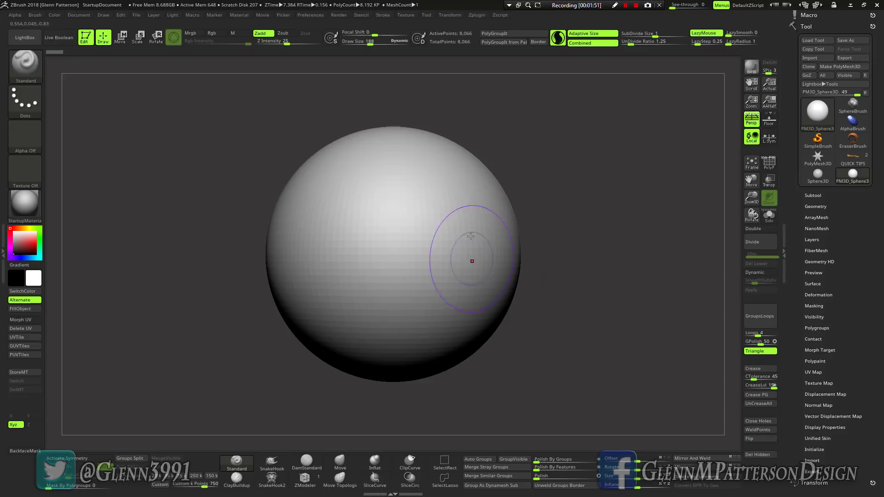
{"action": "left_click", "coordinate": [267, 464]}
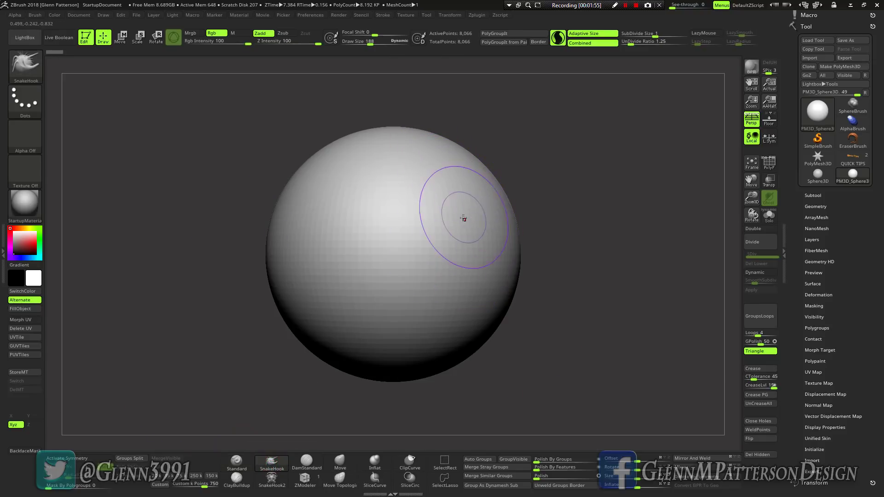
{"action": "mouse_move", "coordinate": [474, 220]}
{"action": "left_mouse_down"}
{"action": "mouse_move", "coordinate": [539, 251]}
{"action": "mouse_move", "coordinate": [638, 225]}
{"action": "mouse_move", "coordinate": [686, 285]}
{"action": "mouse_move", "coordinate": [687, 311]}
{"action": "left_mouse_up"}
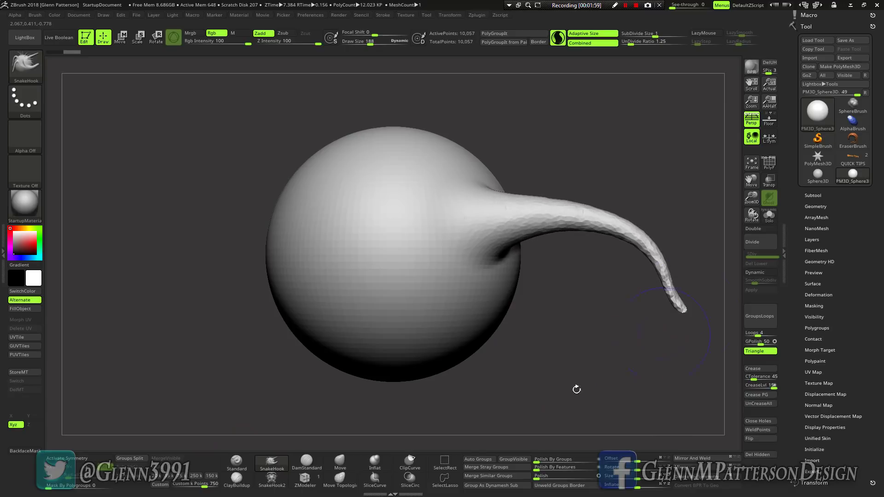
- Pull a second curved tentacle out of the sphere below the first one with SnakeHook
{"action": "left_click_drag", "start_coordinate": [596, 380], "coordinate": [584, 349]}
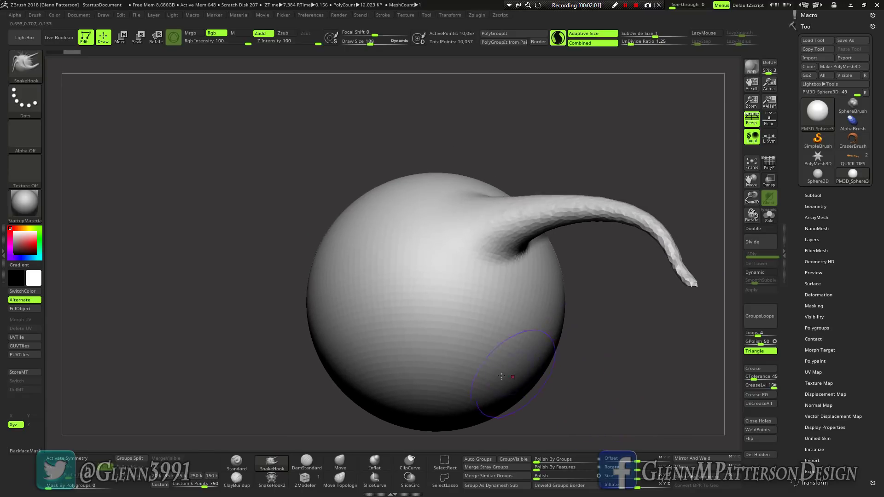
{"action": "mouse_move", "coordinate": [484, 383]}
{"action": "left_mouse_down"}
{"action": "mouse_move", "coordinate": [617, 395]}
{"action": "mouse_move", "coordinate": [686, 327]}
{"action": "left_mouse_up"}
{"action": "mouse_move", "coordinate": [607, 300]}
{"action": "left_mouse_down"}
{"action": "mouse_move", "coordinate": [564, 274]}
{"action": "mouse_move", "coordinate": [505, 213]}
{"action": "left_mouse_up"}
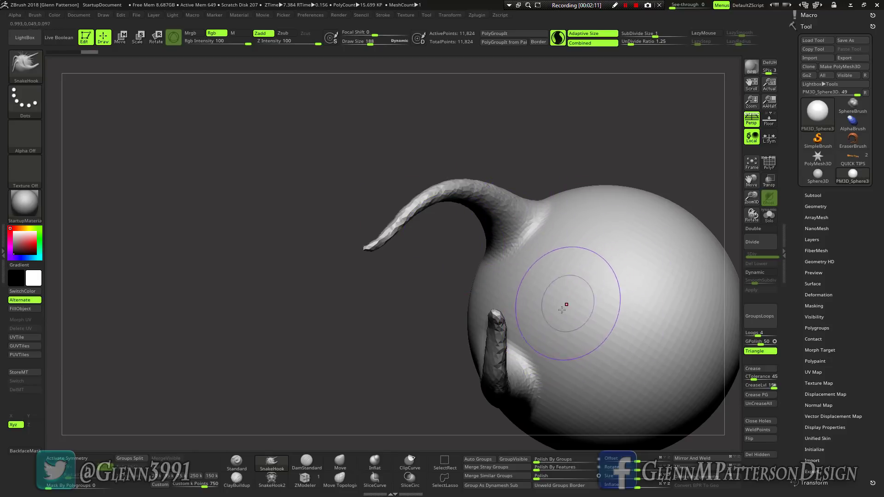
- Bend the second tentacle with Move Topological, enlarging the draw size to 403, so its tip overlaps the first tentacle's tip
{"action": "mouse_move", "coordinate": [560, 317]}
{"action": "right_mouse_down"}
{"action": "mouse_move", "coordinate": [601, 327]}
{"action": "mouse_move", "coordinate": [559, 319]}
{"action": "mouse_move", "coordinate": [599, 308]}
{"action": "mouse_move", "coordinate": [597, 282]}
{"action": "mouse_move", "coordinate": [585, 272]}
{"action": "mouse_move", "coordinate": [592, 276]}
{"action": "right_mouse_up"}
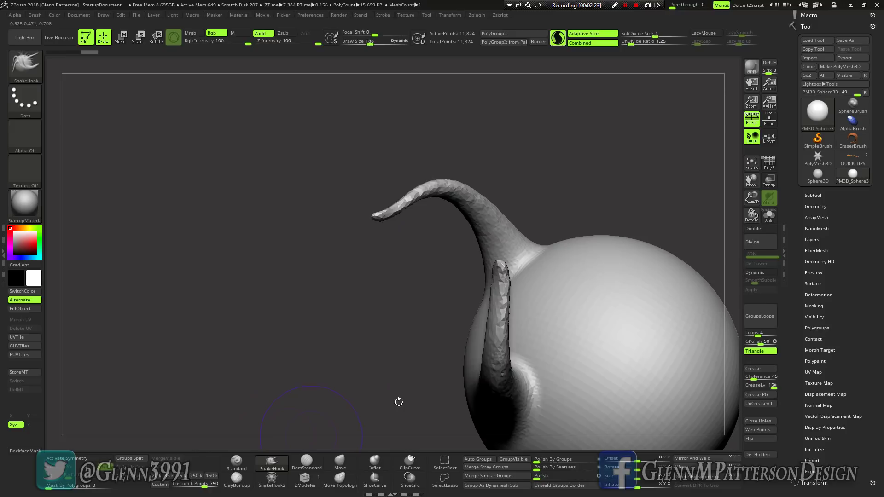
{"action": "left_click_drag", "start_coordinate": [399, 402], "coordinate": [572, 347]}
{"action": "right_click_drag", "start_coordinate": [572, 347], "coordinate": [649, 341]}
{"action": "right_click_drag", "start_coordinate": [533, 304], "coordinate": [442, 322]}
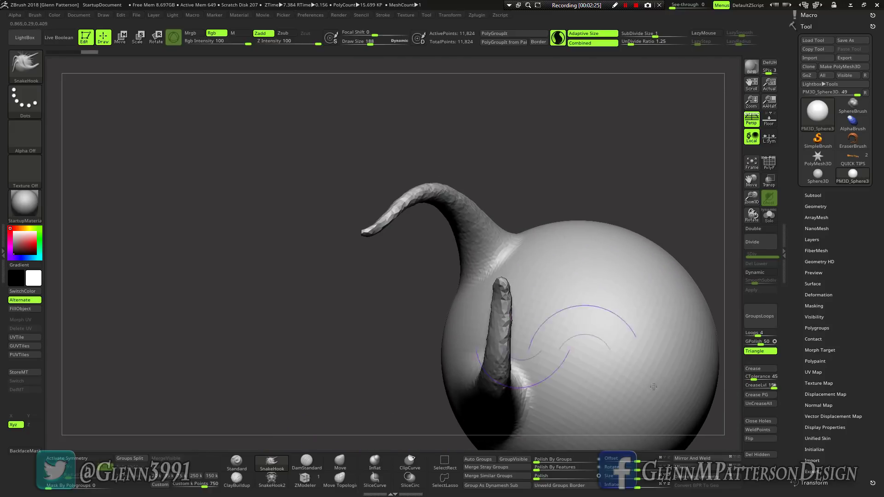
{"action": "left_click", "coordinate": [340, 479]}
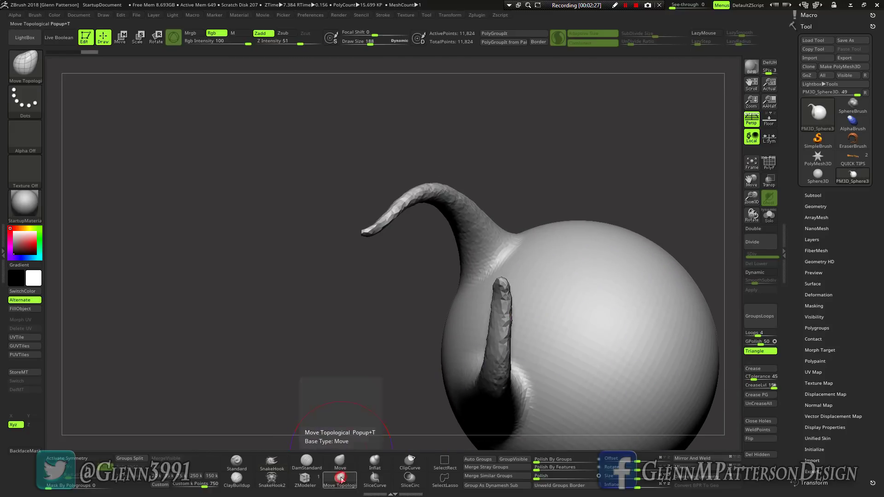
{"action": "left_click_drag", "start_coordinate": [507, 298], "coordinate": [480, 294]}
{"action": "right_click", "coordinate": [561, 290]}
{"action": "left_click_drag", "start_coordinate": [560, 290], "coordinate": [575, 290]}
{"action": "mouse_move", "coordinate": [500, 285]}
{"action": "left_mouse_down"}
{"action": "mouse_move", "coordinate": [387, 242]}
{"action": "mouse_move", "coordinate": [362, 257]}
{"action": "mouse_move", "coordinate": [387, 251]}
{"action": "mouse_move", "coordinate": [444, 276]}
{"action": "mouse_move", "coordinate": [482, 312]}
{"action": "left_mouse_up"}
{"action": "right_click_drag", "start_coordinate": [454, 307], "coordinate": [591, 195]}
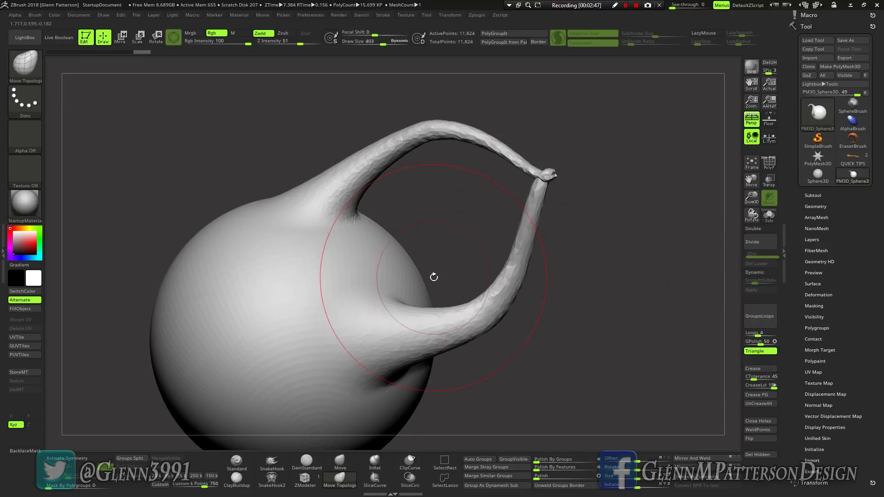
- Thicken the overlapping tentacle tips with the Inflat brush at draw size 251 so they intersect
{"action": "left_click", "coordinate": [374, 465]}
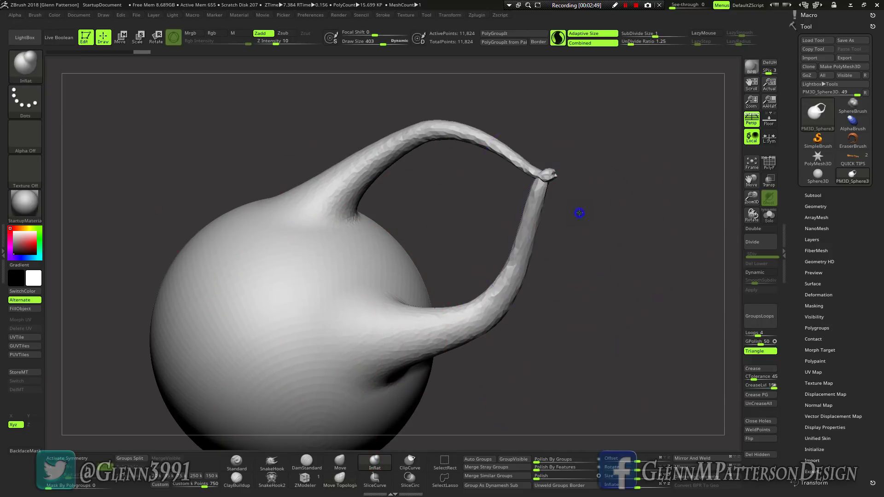
{"action": "key", "text": "space"}
{"action": "mouse_move", "coordinate": [578, 213]}
{"action": "left_mouse_down"}
{"action": "mouse_move", "coordinate": [567, 216]}
{"action": "mouse_move", "coordinate": [521, 142]}
{"action": "mouse_move", "coordinate": [531, 184]}
{"action": "left_mouse_up"}
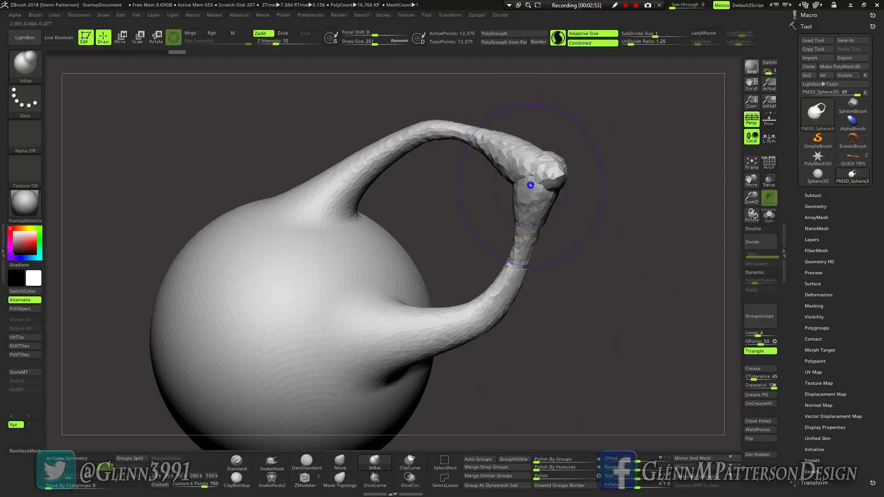
{"action": "right_click_drag", "start_coordinate": [530, 185], "coordinate": [476, 164]}
{"action": "right_click_drag", "start_coordinate": [558, 195], "coordinate": [545, 201]}
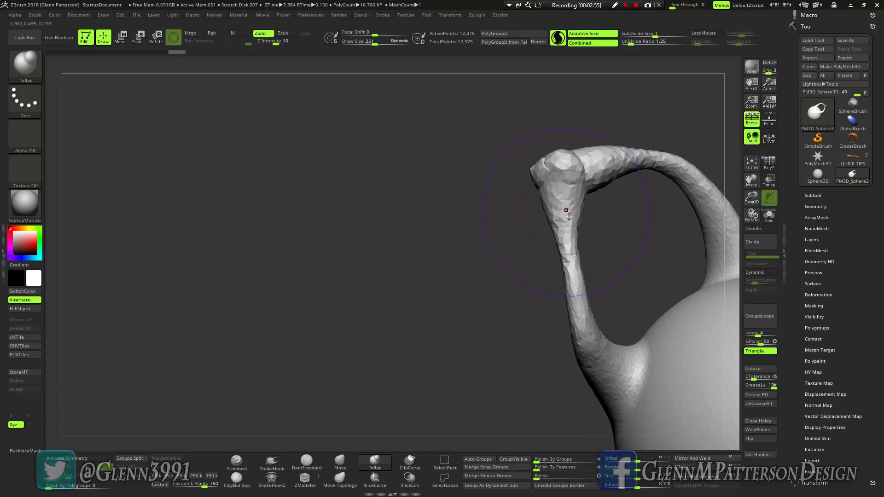
{"action": "left_click_drag", "start_coordinate": [569, 216], "coordinate": [560, 164]}
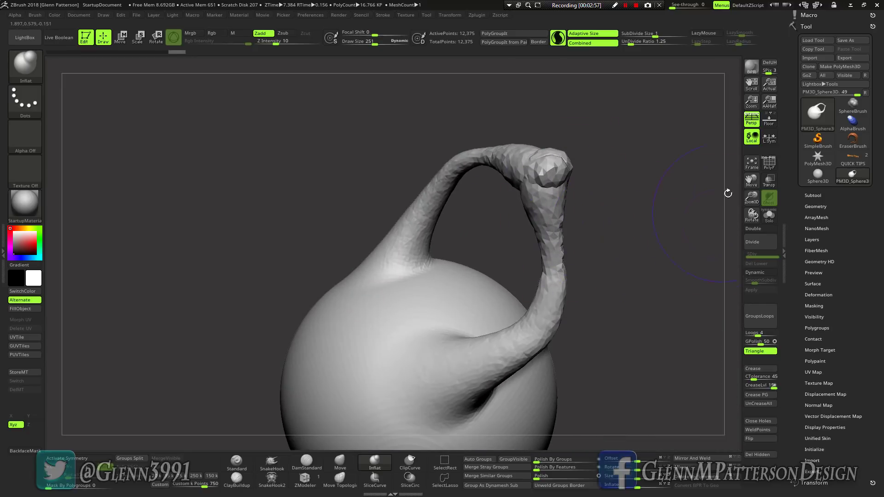
{"action": "left_click_drag", "start_coordinate": [752, 181], "coordinate": [697, 179]}
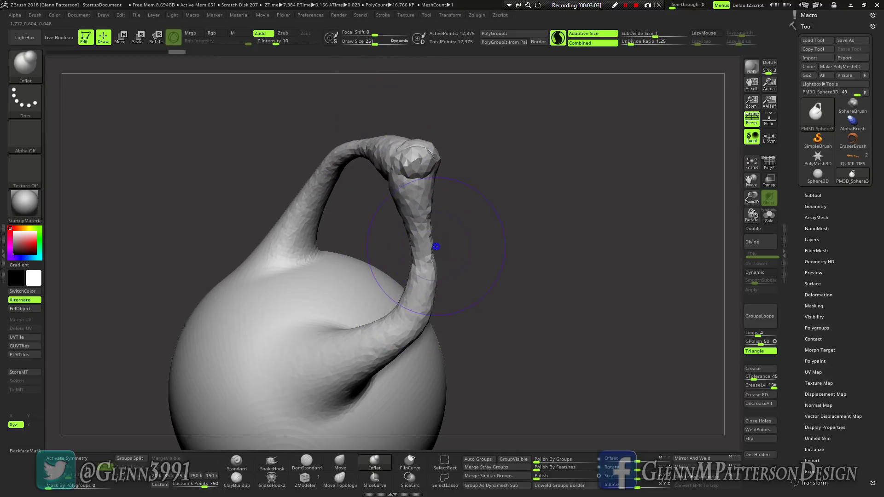
{"action": "left_click_drag", "start_coordinate": [423, 216], "coordinate": [507, 295]}
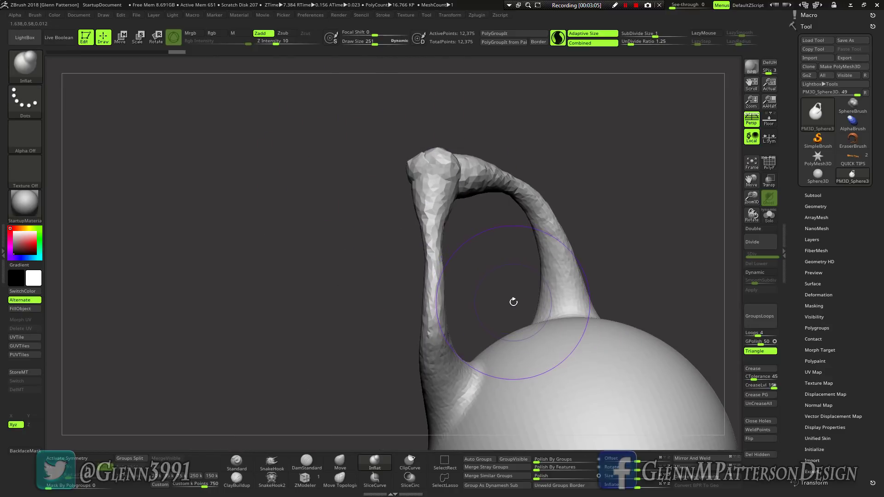
- Fuse the intersecting tentacles into one continuous mesh with the gizmo's Remesh By Union
{"action": "key", "text": "w"}
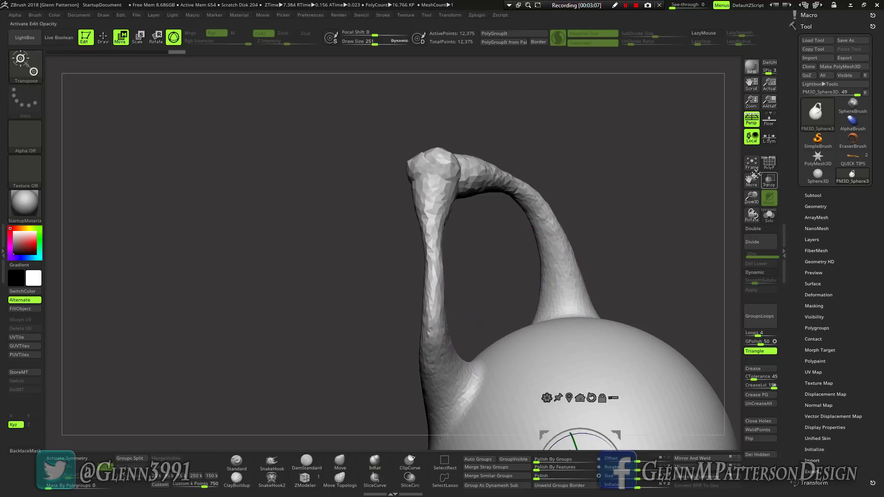
{"action": "mouse_move", "coordinate": [753, 182]}
{"action": "left_mouse_down"}
{"action": "mouse_move", "coordinate": [698, 116]}
{"action": "mouse_move", "coordinate": [610, 167]}
{"action": "left_mouse_up"}
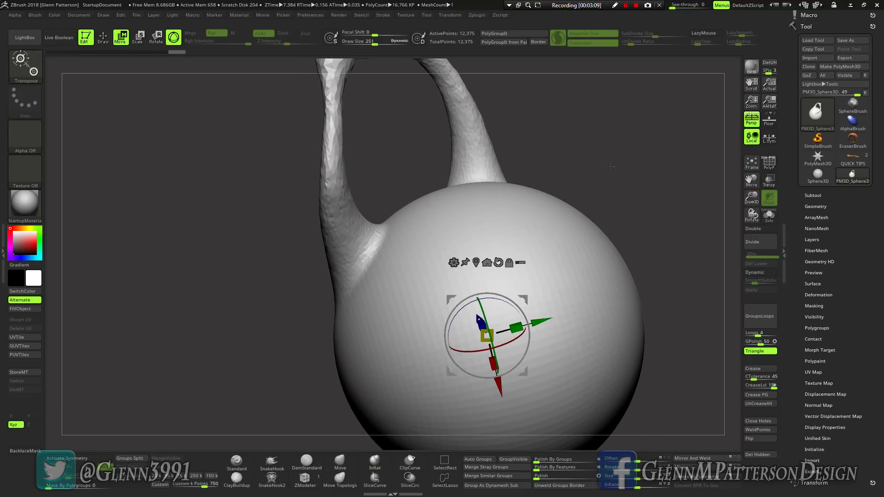
{"action": "left_click", "coordinate": [453, 262]}
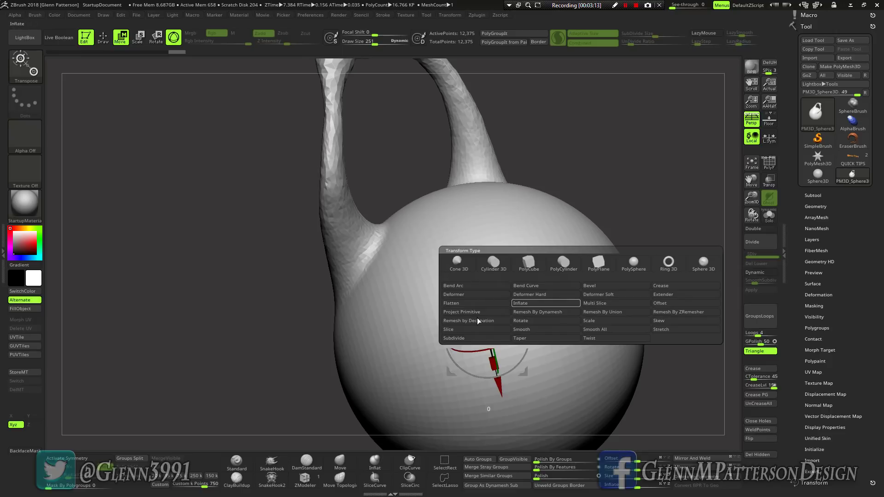
{"action": "left_click", "coordinate": [598, 312]}
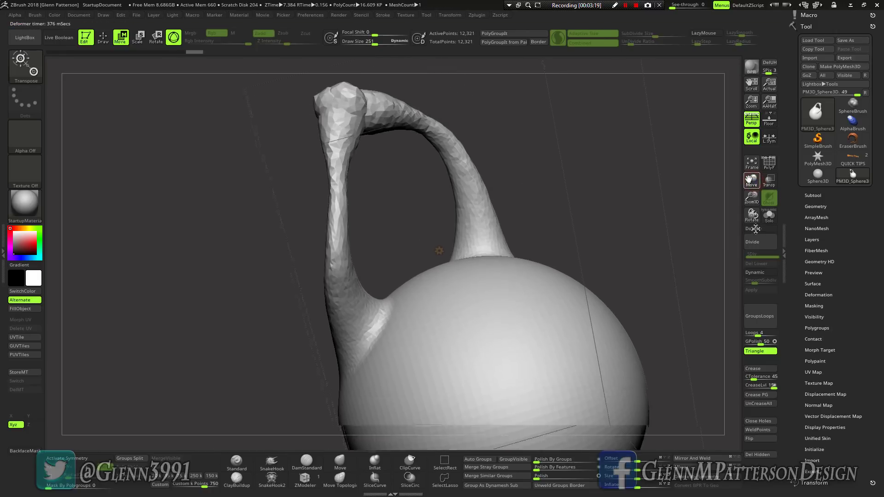
- Show the polygon wireframe on the fused mesh, accept the Remesh By Union transformation, and return to Draw mode
{"action": "left_click_drag", "start_coordinate": [756, 229], "coordinate": [755, 242]}
{"action": "left_click", "coordinate": [769, 162]}
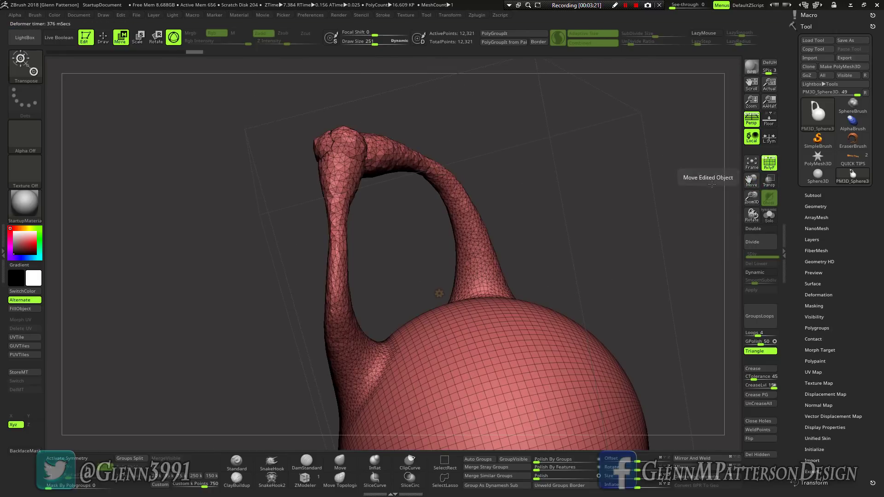
{"action": "mouse_move", "coordinate": [751, 180]}
{"action": "left_mouse_down"}
{"action": "mouse_move", "coordinate": [759, 207]}
{"action": "mouse_move", "coordinate": [759, 179]}
{"action": "left_mouse_up"}
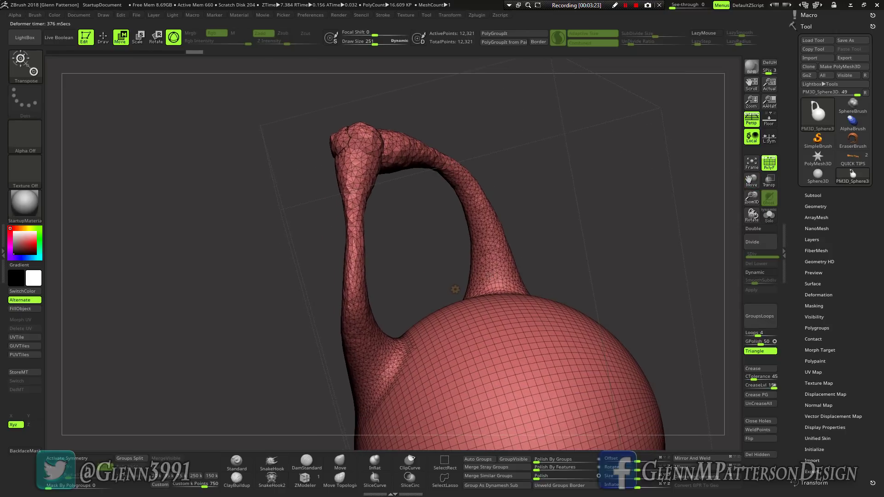
{"action": "left_click", "coordinate": [455, 290]}
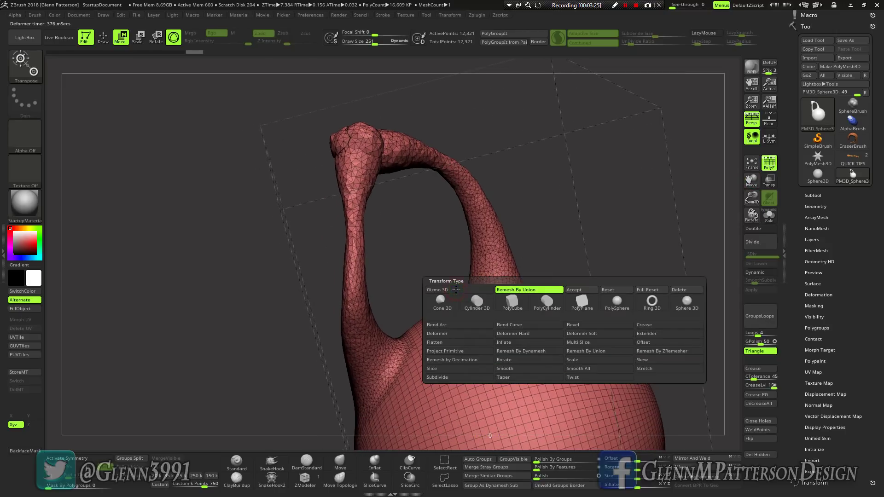
{"action": "left_click", "coordinate": [581, 290]}
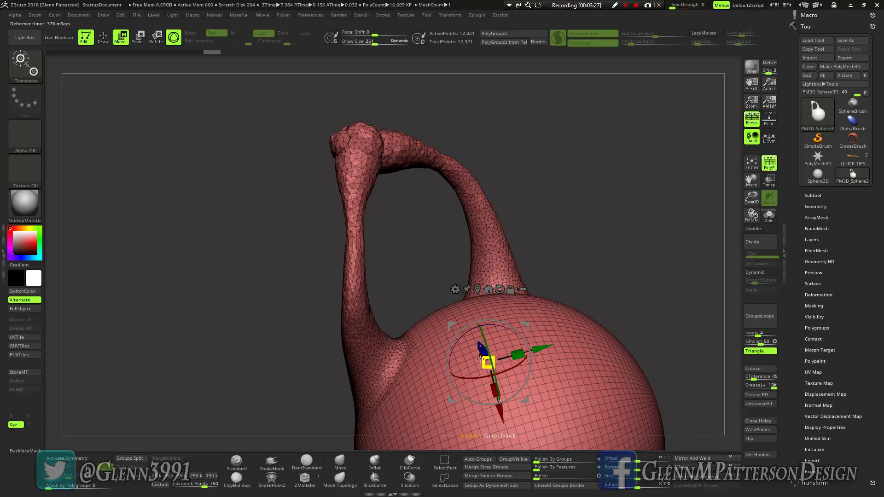
{"action": "key", "text": "q"}
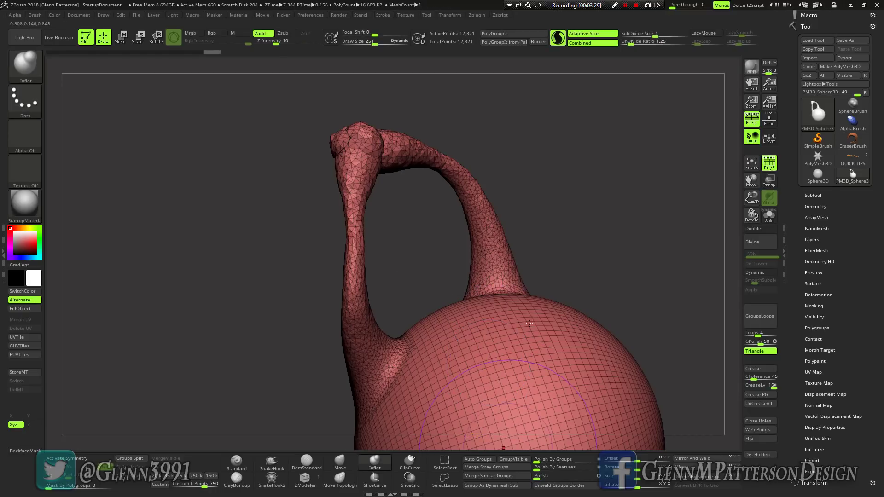
- Smooth the rough junction of the fused tentacle tips at draw size 129 so the mesh retessellates, undoing the stroke along the thin neck
{"action": "right_click_drag", "start_coordinate": [458, 350], "coordinate": [574, 322]}
{"action": "left_click_drag", "start_coordinate": [749, 182], "coordinate": [745, 225]}
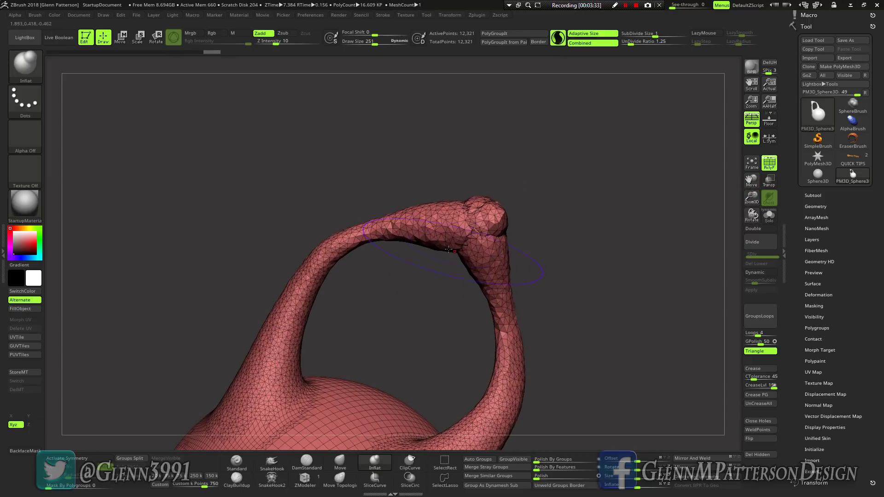
{"action": "key", "text": "space"}
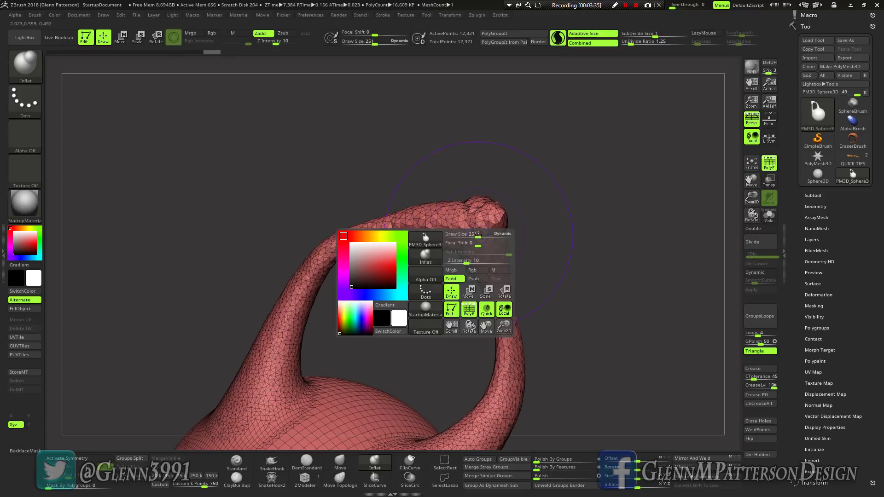
{"action": "mouse_move", "coordinate": [479, 234]}
{"action": "left_mouse_down"}
{"action": "mouse_move", "coordinate": [467, 235]}
{"action": "mouse_move", "coordinate": [487, 245]}
{"action": "left_mouse_up"}
{"action": "key", "text": "shift"}
{"action": "right_click_drag", "start_coordinate": [487, 245], "coordinate": [391, 238]}
{"action": "left_click_drag", "start_coordinate": [529, 220], "coordinate": [515, 238], "text": "shift"}
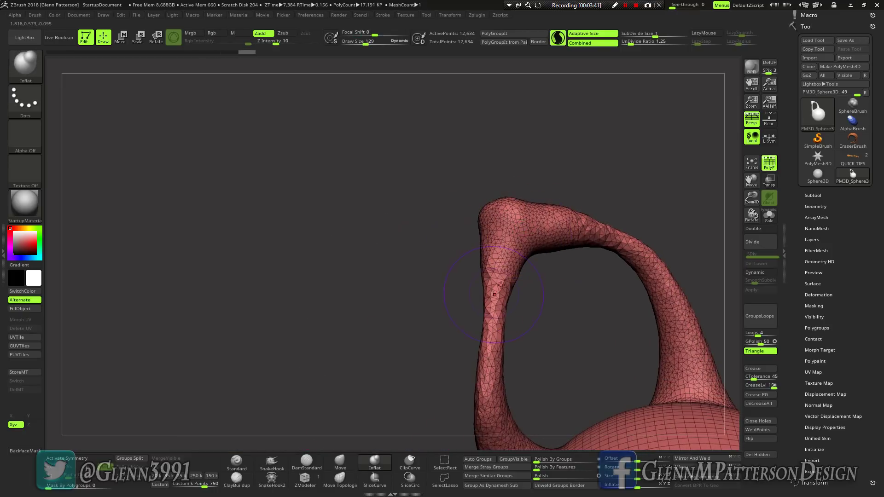
{"action": "mouse_move", "coordinate": [501, 285]}
{"action": "left_mouse_down", "text": "shift"}
{"action": "mouse_move", "coordinate": [487, 327]}
{"action": "mouse_move", "coordinate": [512, 314]}
{"action": "left_mouse_up", "text": "shift"}
{"action": "key", "text": "ctrl+z"}
{"action": "right_click_drag", "start_coordinate": [483, 281], "coordinate": [585, 278]}
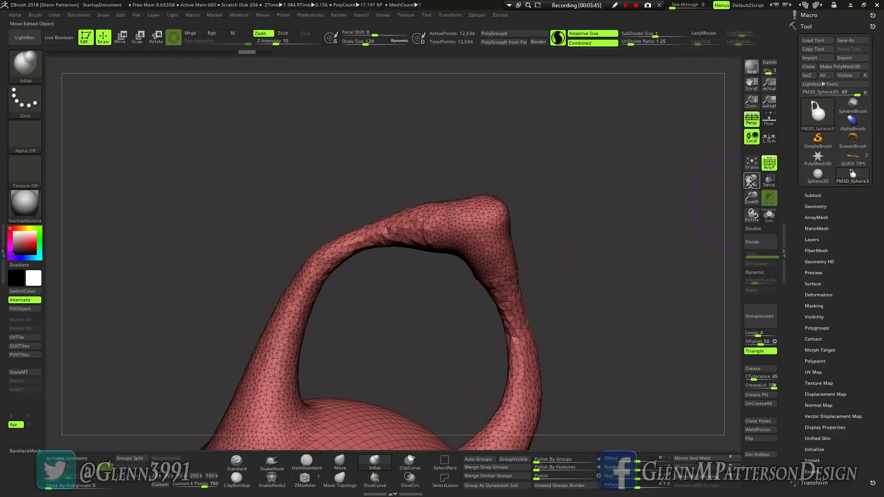
- Add dense triangles to the sphere's surface between the tentacle bases using the Inflat brush at draw size 77 and Z Intensity 0
{"action": "left_click_drag", "start_coordinate": [752, 183], "coordinate": [703, 151]}
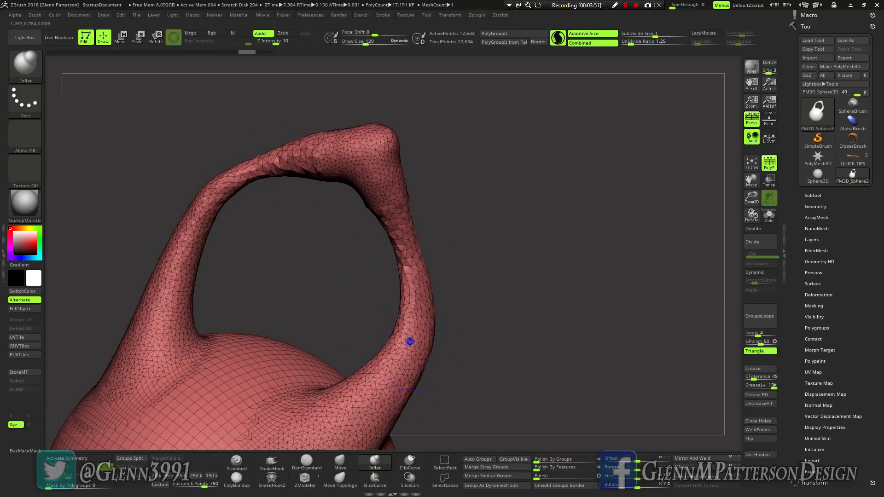
{"action": "key", "text": "space"}
{"action": "left_click_drag", "start_coordinate": [410, 342], "coordinate": [403, 342]}
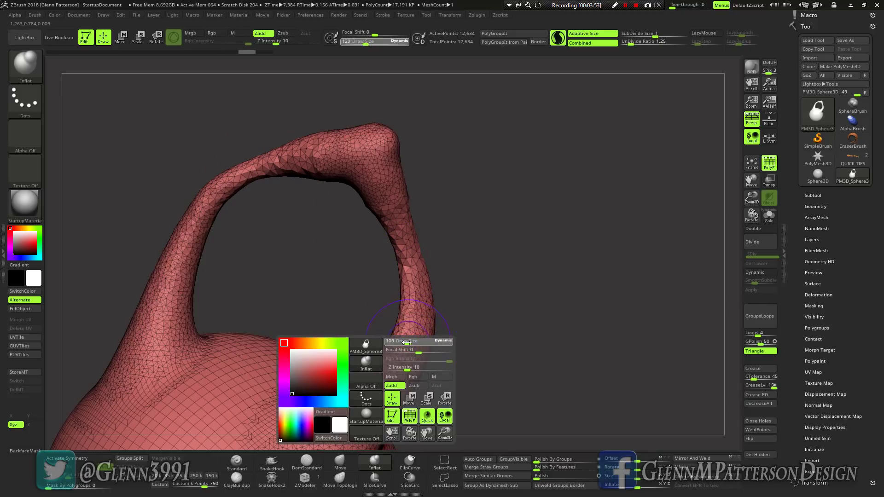
{"action": "left_click_drag", "start_coordinate": [452, 294], "coordinate": [442, 272]}
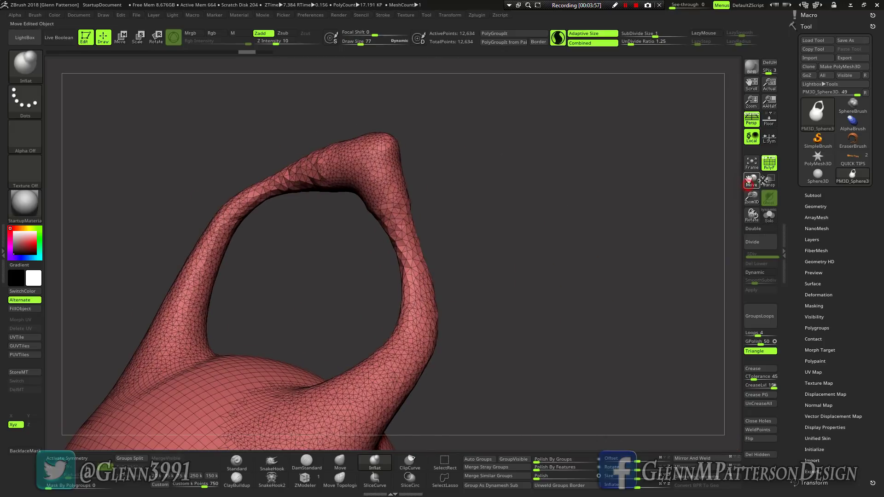
{"action": "left_click_drag", "start_coordinate": [763, 180], "coordinate": [814, 141]}
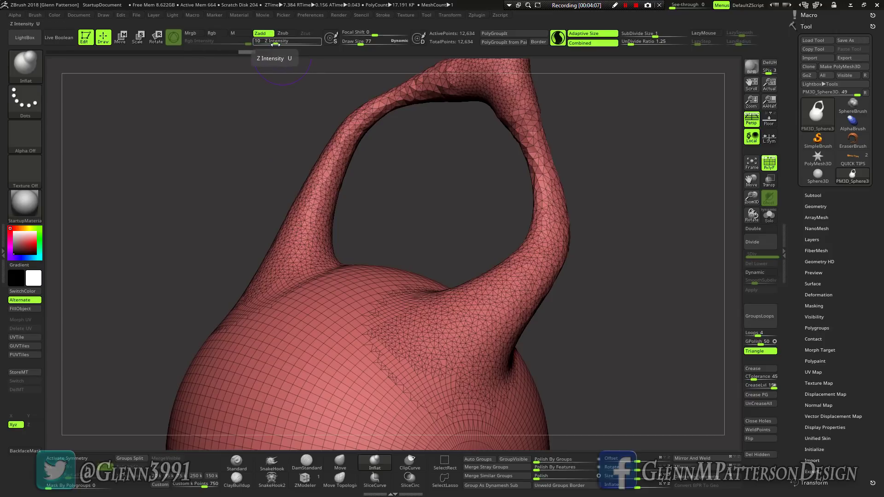
{"action": "left_click_drag", "start_coordinate": [276, 44], "coordinate": [267, 43]}
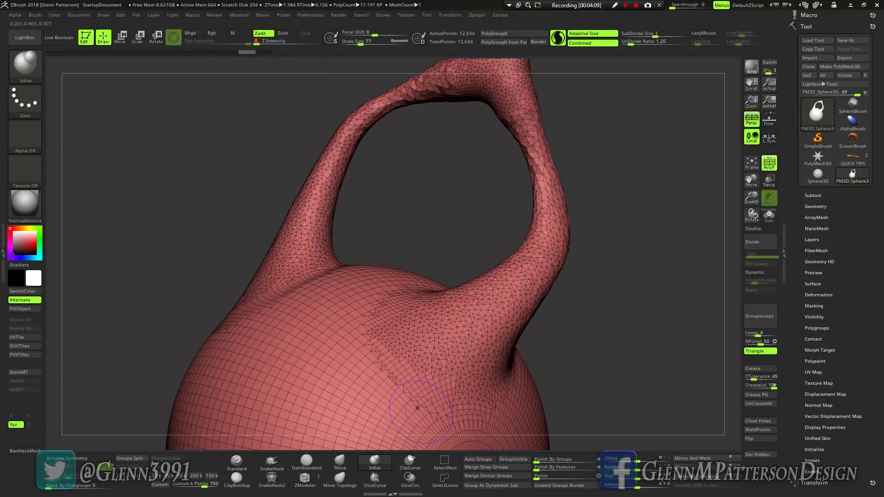
{"action": "mouse_move", "coordinate": [424, 389]}
{"action": "left_mouse_down"}
{"action": "mouse_move", "coordinate": [405, 350]}
{"action": "mouse_move", "coordinate": [389, 395]}
{"action": "mouse_move", "coordinate": [435, 343]}
{"action": "mouse_move", "coordinate": [396, 288]}
{"action": "mouse_move", "coordinate": [377, 283]}
{"action": "mouse_move", "coordinate": [351, 365]}
{"action": "mouse_move", "coordinate": [398, 304]}
{"action": "left_mouse_up"}
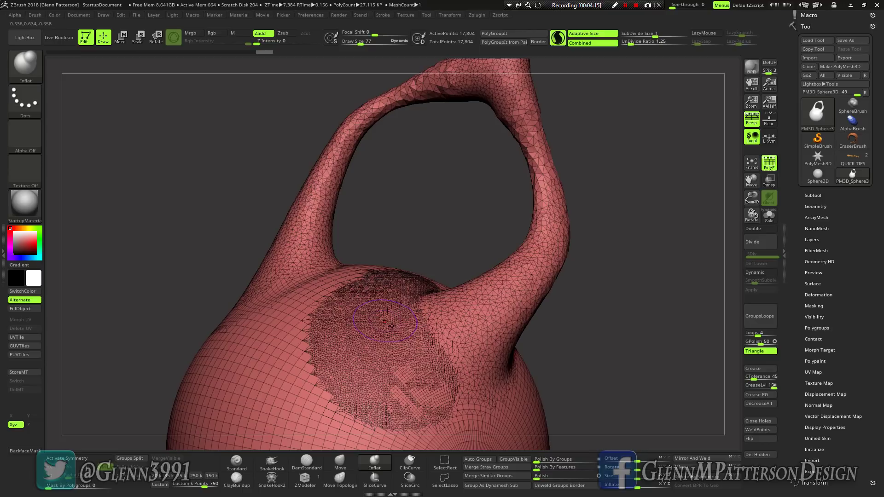
- Hide the polygon wireframe and smooth the tentacle beside the dense patch from its base up along its narrow neck
{"action": "left_click", "coordinate": [769, 162]}
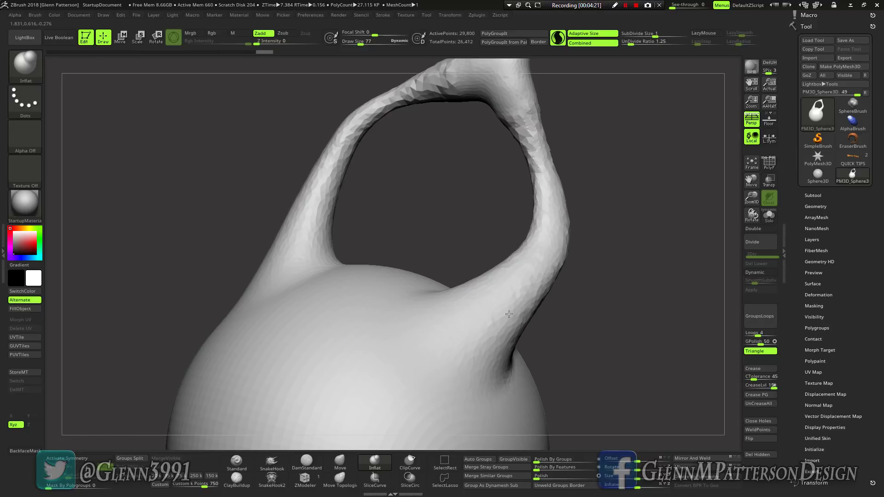
{"action": "left_click_drag", "start_coordinate": [509, 314], "coordinate": [507, 324], "text": "shift"}
{"action": "right_click_drag", "start_coordinate": [507, 324], "coordinate": [445, 318]}
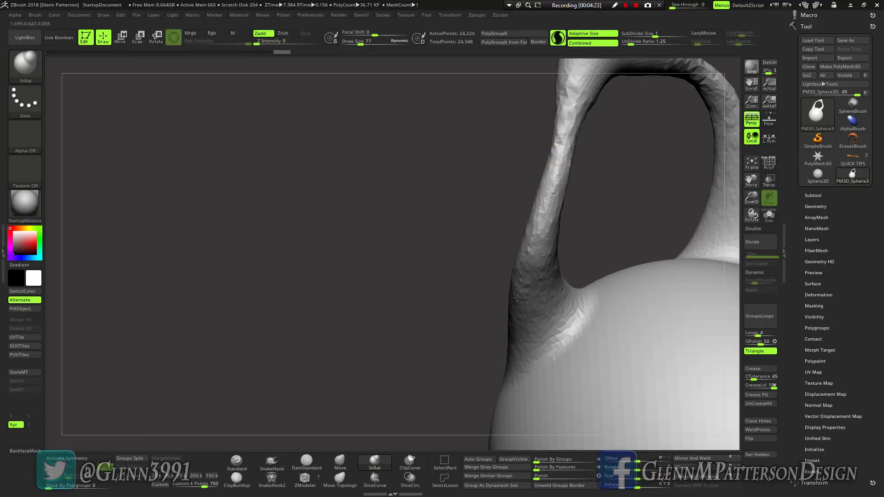
{"action": "mouse_move", "coordinate": [550, 124]}
{"action": "left_mouse_down", "text": "shift"}
{"action": "mouse_move", "coordinate": [559, 119]}
{"action": "mouse_move", "coordinate": [519, 317]}
{"action": "mouse_move", "coordinate": [546, 242]}
{"action": "mouse_move", "coordinate": [541, 267]}
{"action": "left_mouse_up", "text": "shift"}
{"action": "mouse_move", "coordinate": [517, 345]}
{"action": "right_mouse_down"}
{"action": "mouse_move", "coordinate": [604, 256]}
{"action": "mouse_move", "coordinate": [571, 184]}
{"action": "right_mouse_up"}
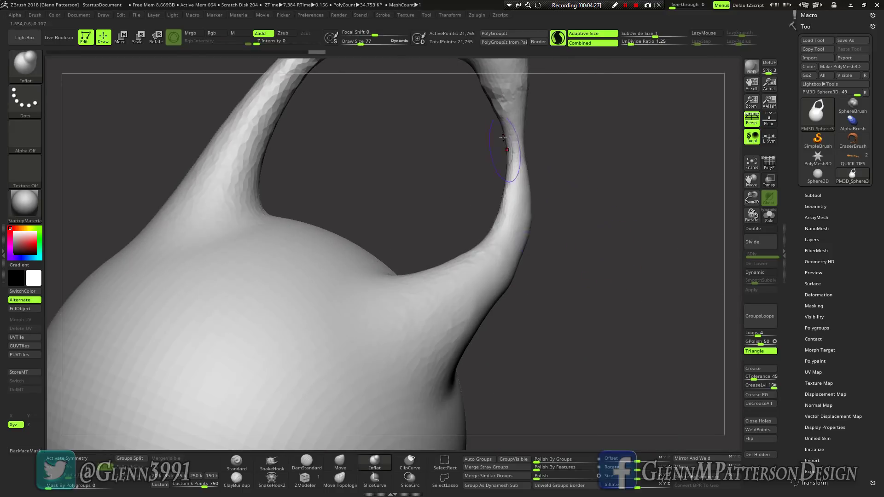
{"action": "left_click_drag", "start_coordinate": [751, 180], "coordinate": [758, 303]}
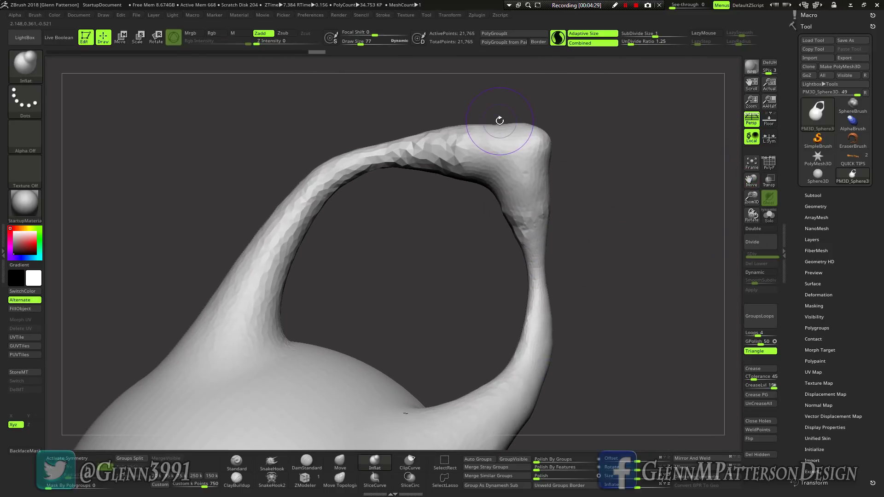
- Show the wireframe again and smooth the other, still faceted tentacle from the junction to its base, undoing the stray stroke on the opposite neck
{"action": "left_click", "coordinate": [769, 164]}
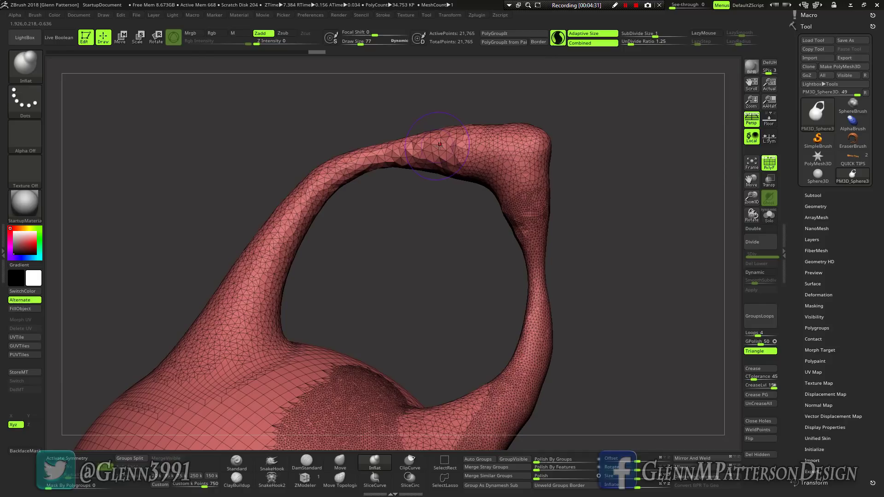
{"action": "mouse_move", "coordinate": [440, 146]}
{"action": "left_mouse_down"}
{"action": "mouse_move", "coordinate": [400, 146]}
{"action": "mouse_move", "coordinate": [341, 171]}
{"action": "mouse_move", "coordinate": [248, 264]}
{"action": "mouse_move", "coordinate": [488, 149]}
{"action": "mouse_move", "coordinate": [502, 158]}
{"action": "mouse_move", "coordinate": [408, 147]}
{"action": "mouse_move", "coordinate": [306, 183]}
{"action": "left_mouse_up"}
{"action": "mouse_move", "coordinate": [286, 215]}
{"action": "left_mouse_down", "text": "shift"}
{"action": "mouse_move", "coordinate": [286, 236]}
{"action": "mouse_move", "coordinate": [240, 313]}
{"action": "left_mouse_up", "text": "shift"}
{"action": "left_click_drag", "start_coordinate": [272, 237], "coordinate": [214, 345], "text": "shift"}
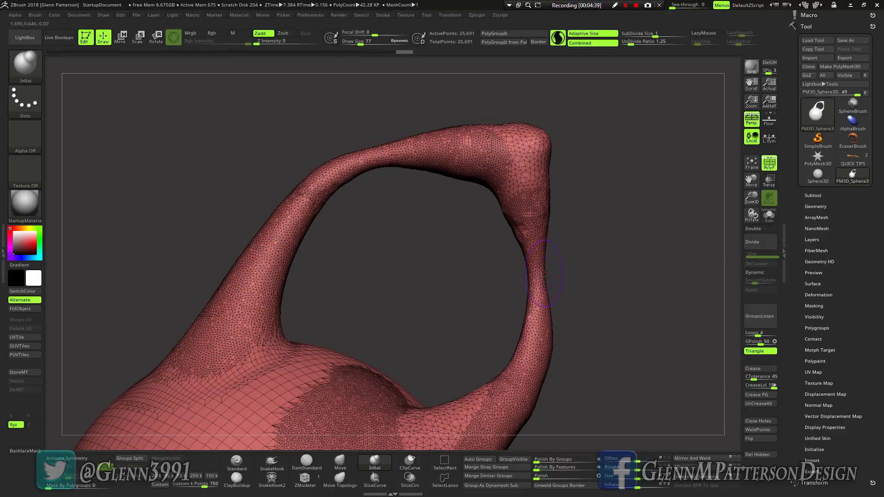
{"action": "left_click_drag", "start_coordinate": [535, 278], "coordinate": [608, 273], "text": "shift"}
{"action": "key", "text": "ctrl+z"}
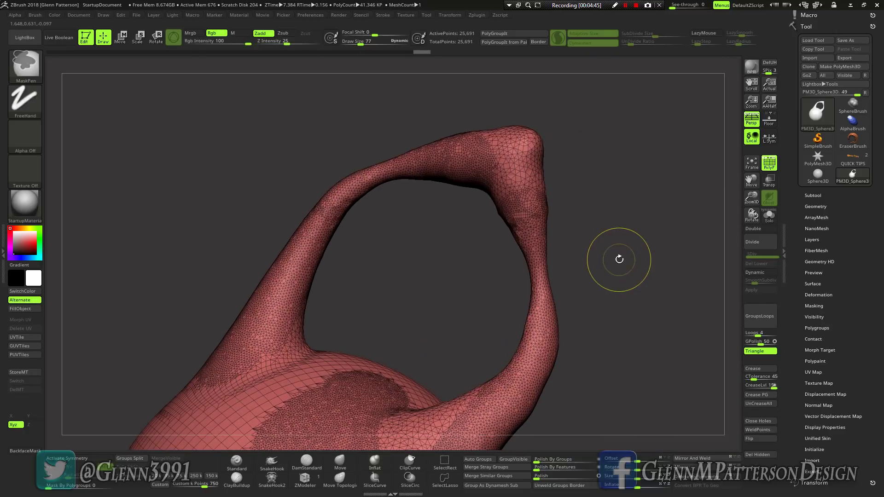
- Insert a cylinder on the side of the sphere using the Insert Cylinder mesh of the IMM Primitives brush
{"action": "left_click_drag", "start_coordinate": [751, 197], "coordinate": [751, 207]}
{"action": "left_click_drag", "start_coordinate": [747, 165], "coordinate": [727, 99]}
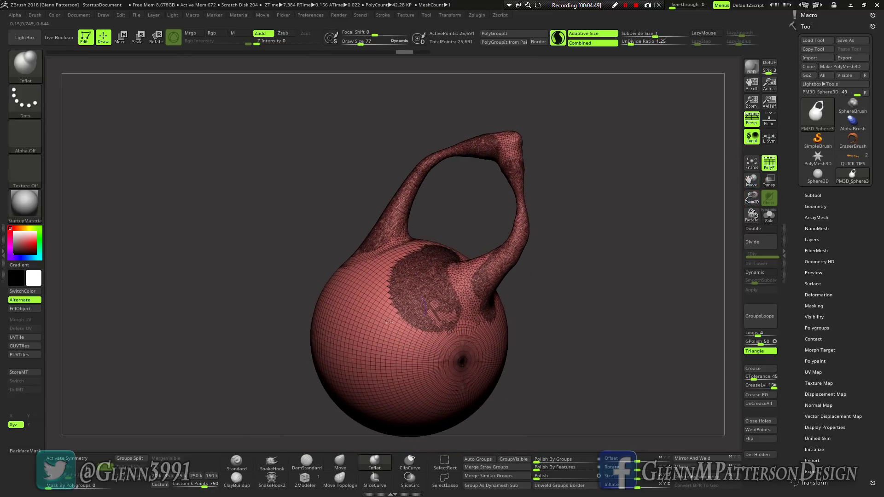
{"action": "right_click_drag", "start_coordinate": [372, 336], "coordinate": [385, 344]}
{"action": "left_click_drag", "start_coordinate": [385, 344], "coordinate": [454, 300]}
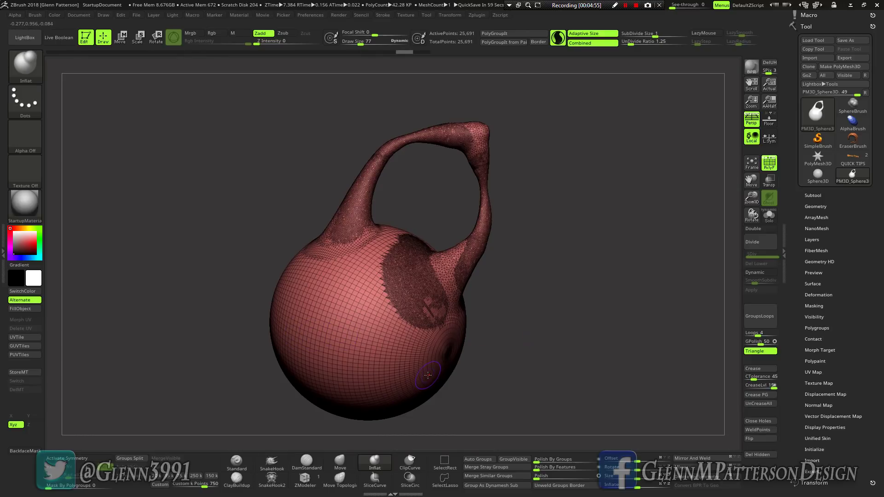
{"action": "key", "text": "b"}
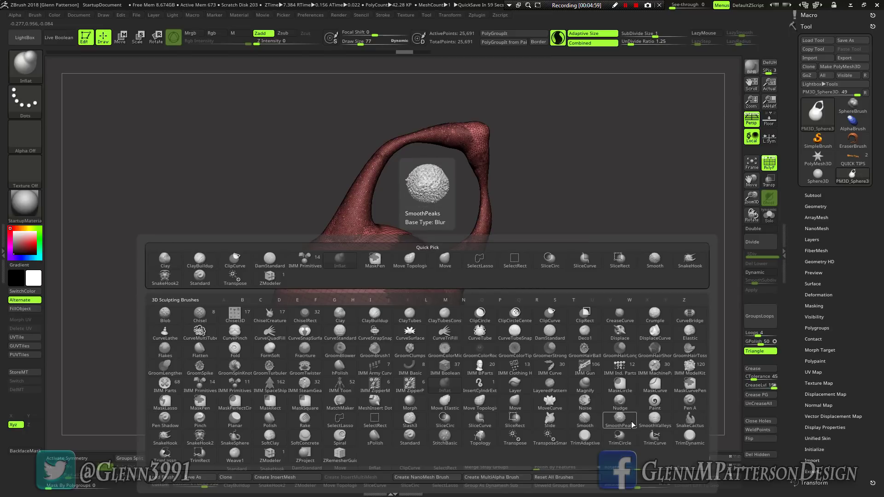
{"action": "key", "text": "i"}
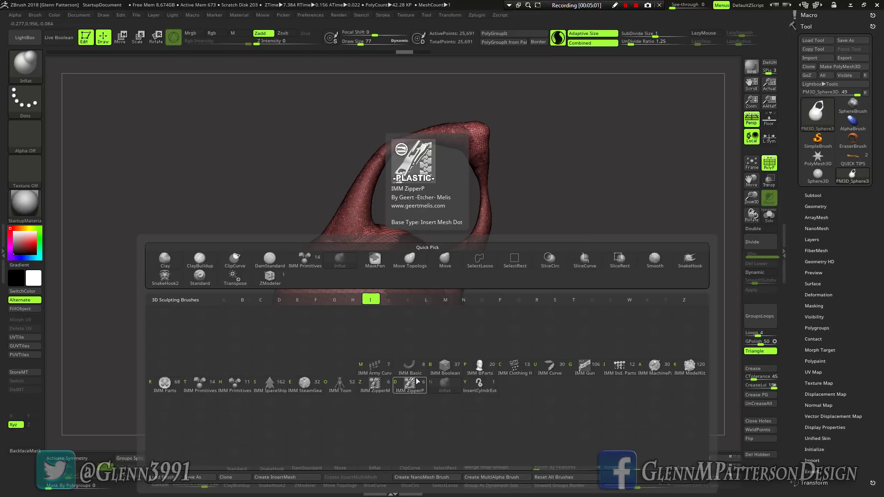
{"action": "left_click", "coordinate": [200, 384]}
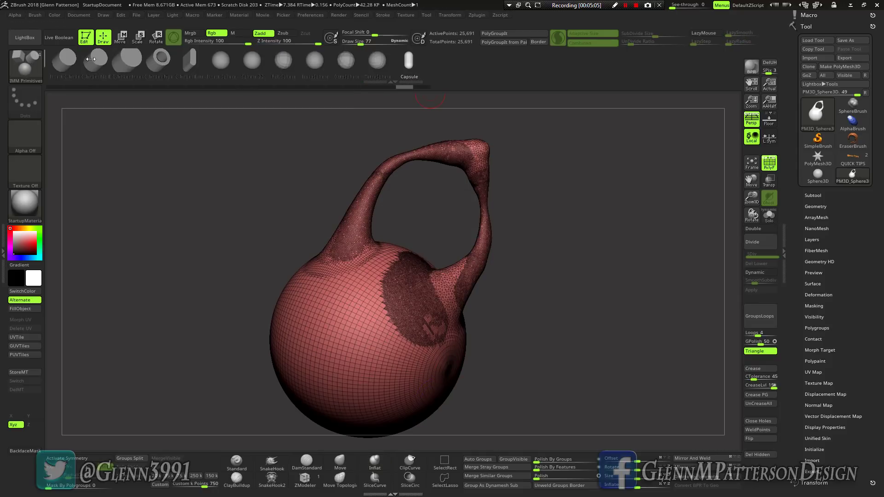
{"action": "left_click", "coordinate": [124, 68]}
{"action": "left_click", "coordinate": [90, 65]}
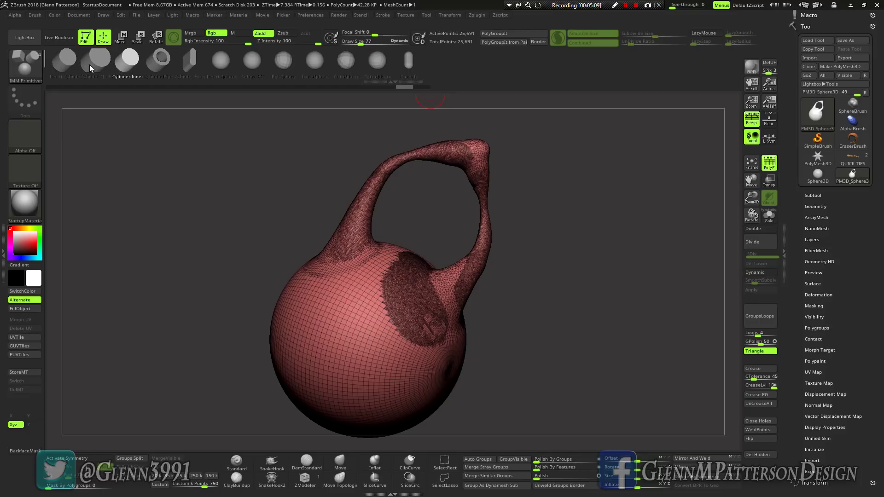
{"action": "left_click", "coordinate": [65, 62]}
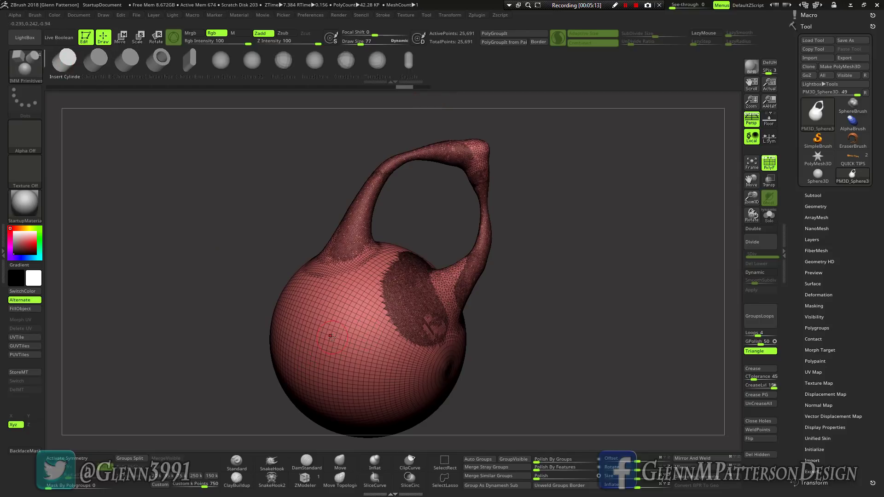
{"action": "left_click_drag", "start_coordinate": [331, 348], "coordinate": [334, 369]}
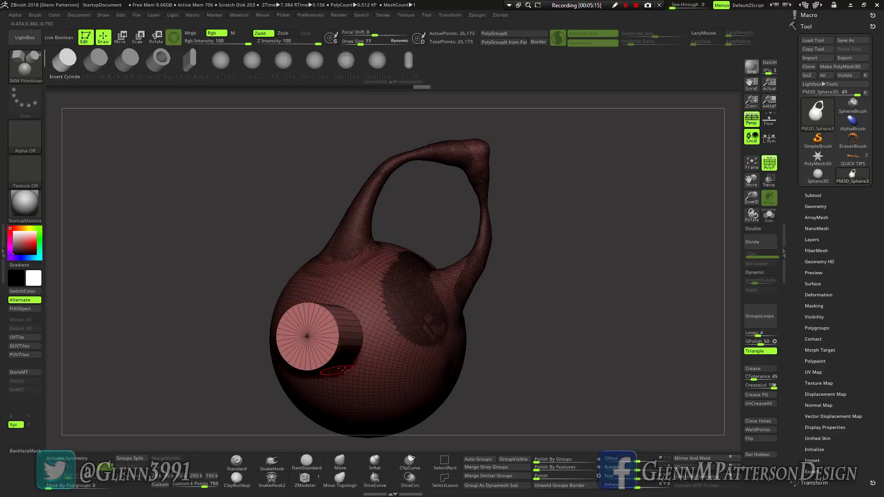
{"action": "left_click", "coordinate": [444, 386]}
- Push the inserted cylinder partway into the sphere with the gizmo, return to Draw mode, and clear the mask from the sphere
{"action": "key", "text": "w"}
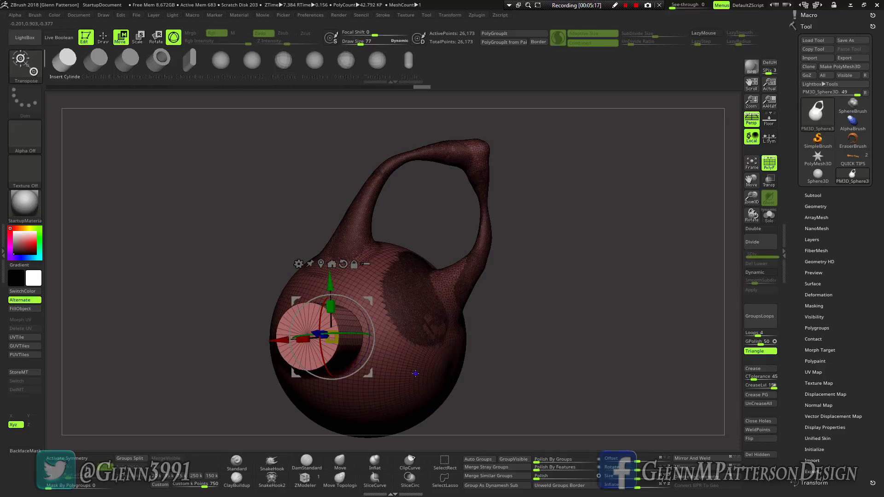
{"action": "right_click_drag", "start_coordinate": [414, 375], "coordinate": [385, 378]}
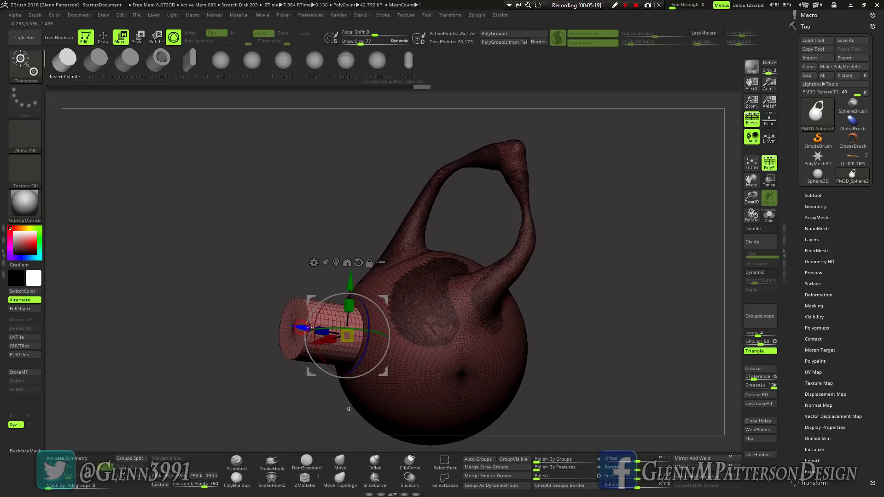
{"action": "left_click_drag", "start_coordinate": [310, 328], "coordinate": [343, 333]}
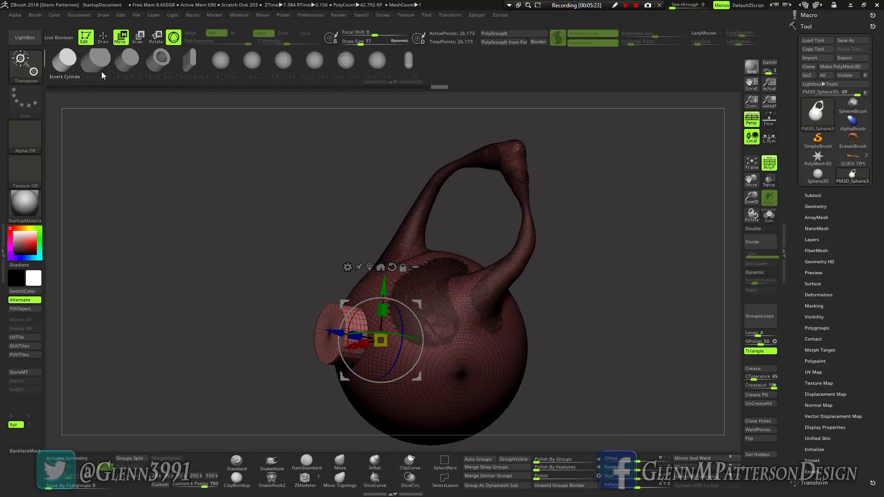
{"action": "key", "text": "q"}
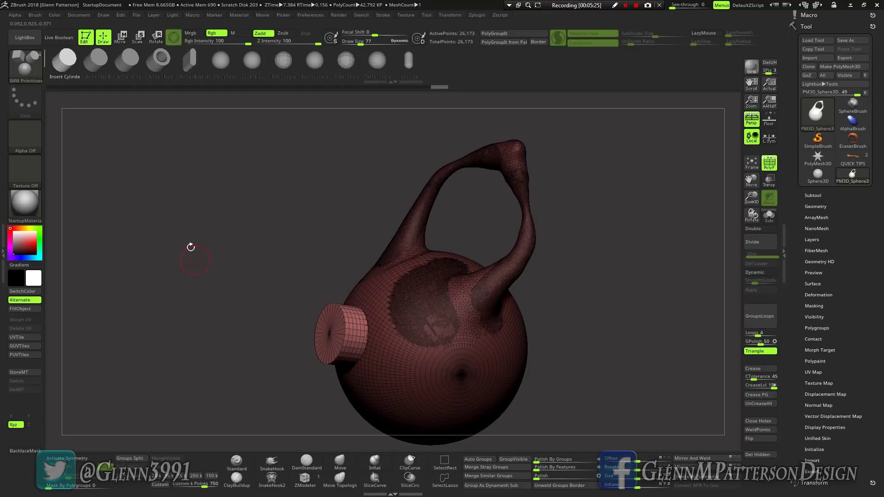
{"action": "key", "text": "b"}
{"action": "right_click_drag", "start_coordinate": [365, 371], "coordinate": [452, 393]}
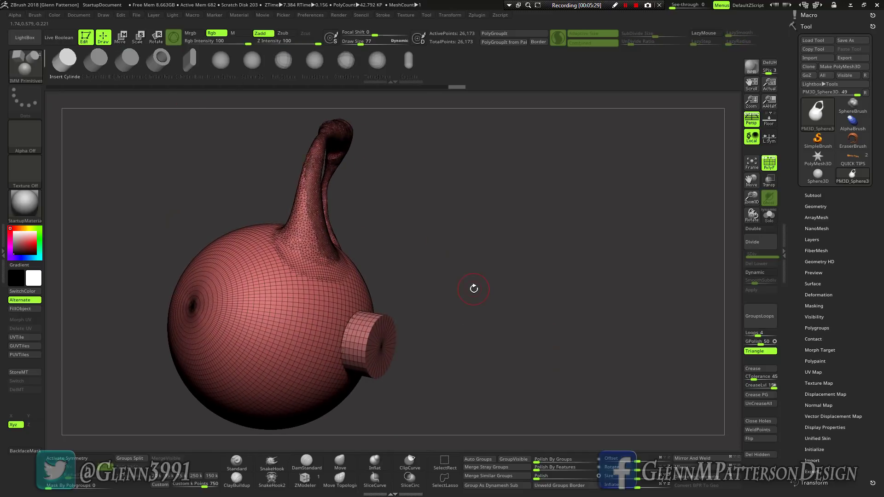
- Fuse the inserted cylinder with the sphere using Remesh By Union and accept the result
{"action": "key", "text": "w"}
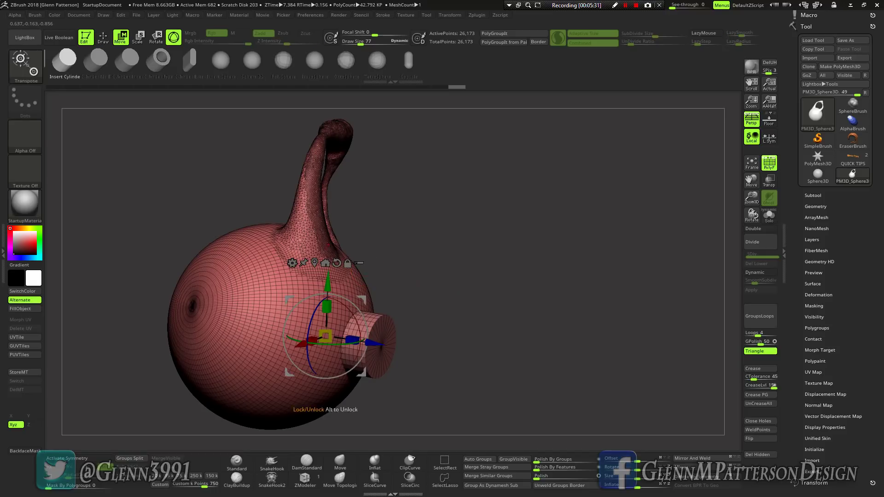
{"action": "left_click", "coordinate": [292, 263]}
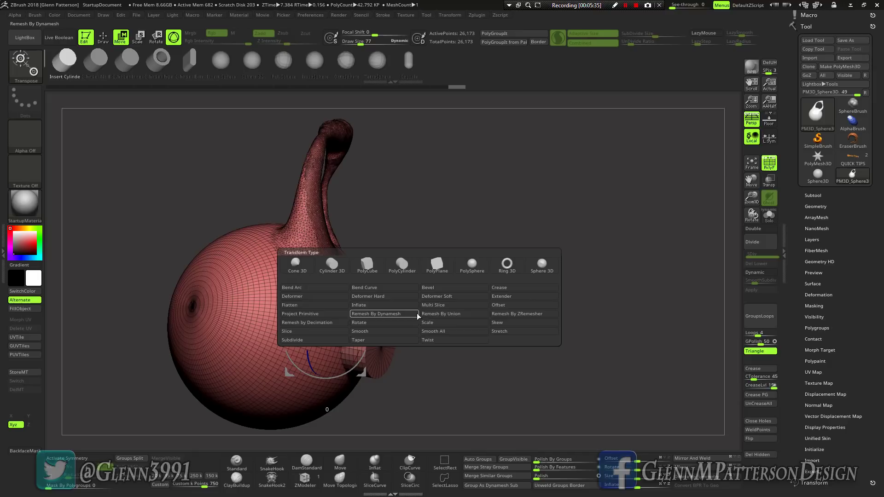
{"action": "left_click", "coordinate": [442, 314]}
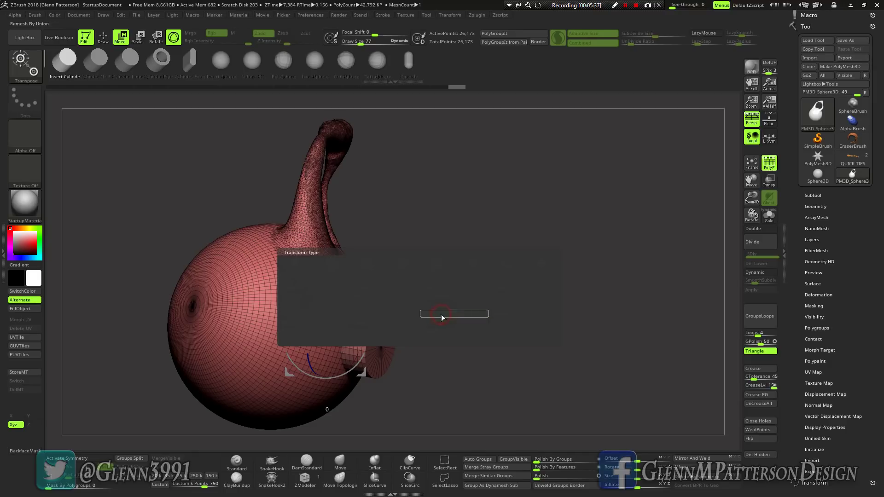
{"action": "left_click", "coordinate": [259, 203]}
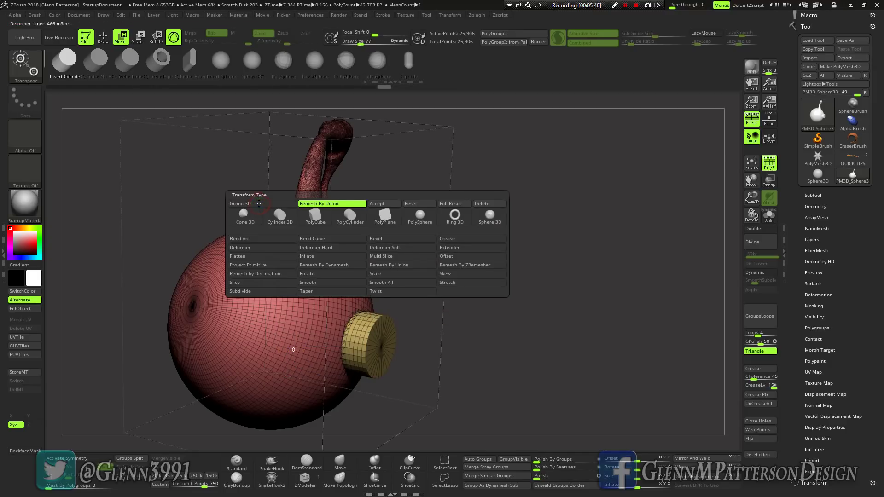
{"action": "left_click", "coordinate": [383, 205]}
- Hide the polygon wireframe and return to Draw mode with a draw size of 45
{"action": "left_click_drag", "start_coordinate": [753, 216], "coordinate": [740, 101]}
{"action": "left_click", "coordinate": [767, 166]}
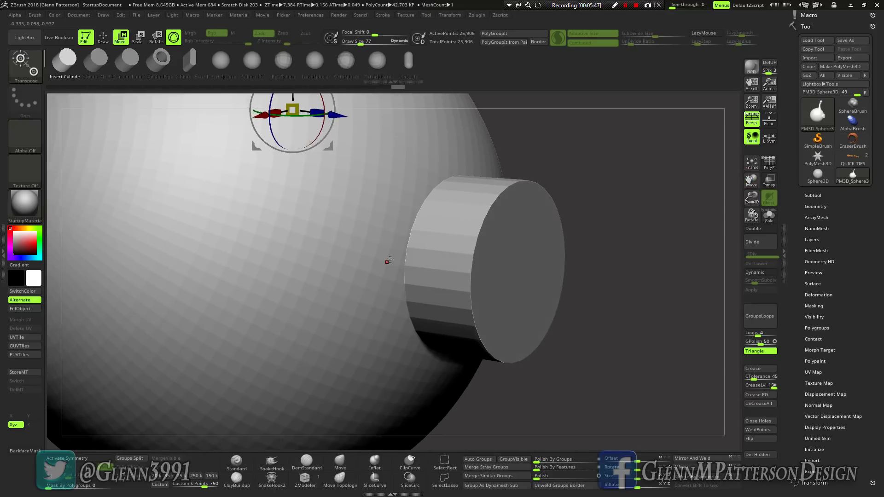
{"action": "left_click", "coordinate": [104, 38]}
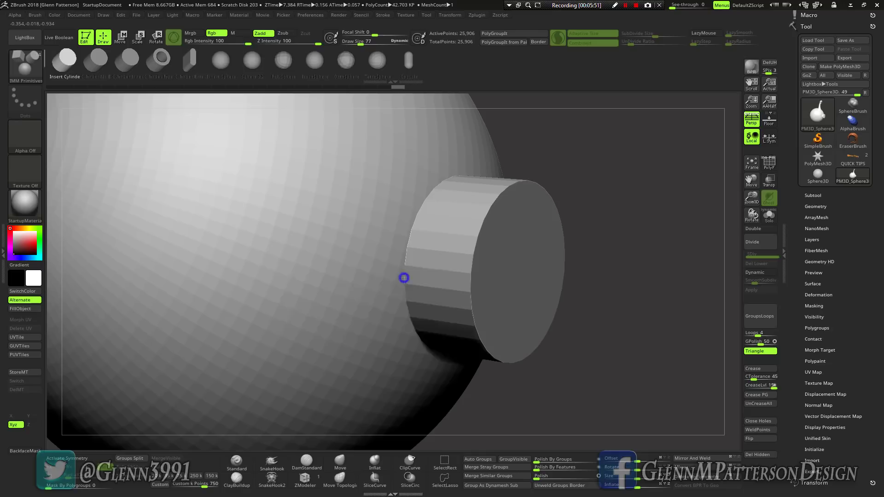
{"action": "key", "text": "space"}
{"action": "left_click_drag", "start_coordinate": [405, 277], "coordinate": [399, 277]}
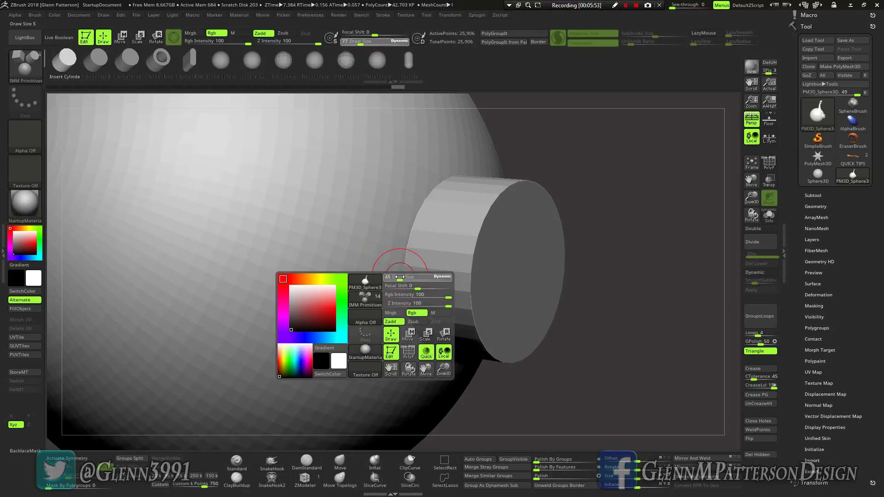
- Smooth the first stretches of the seam where the cylinder meets the sphere
{"action": "left_click_drag", "start_coordinate": [409, 239], "coordinate": [416, 344], "text": "shift"}
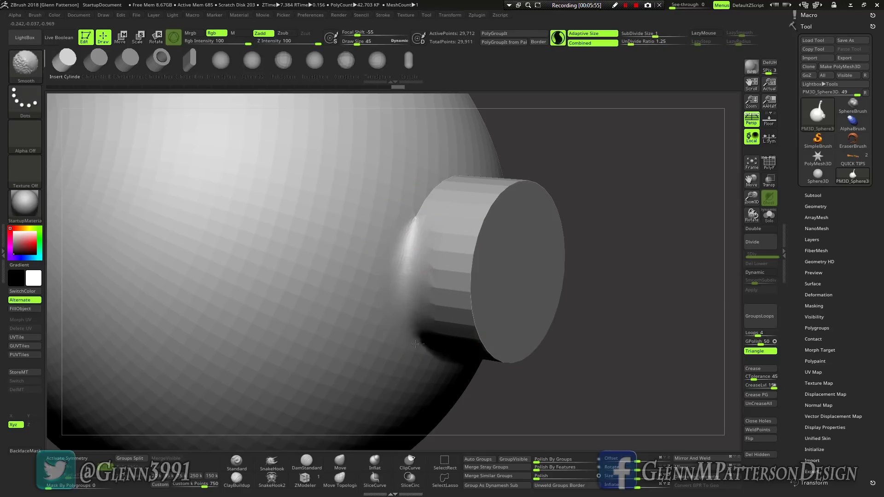
{"action": "left_click_drag", "start_coordinate": [442, 373], "coordinate": [446, 366], "text": "shift"}
{"action": "right_click_drag", "start_coordinate": [446, 366], "coordinate": [436, 353]}
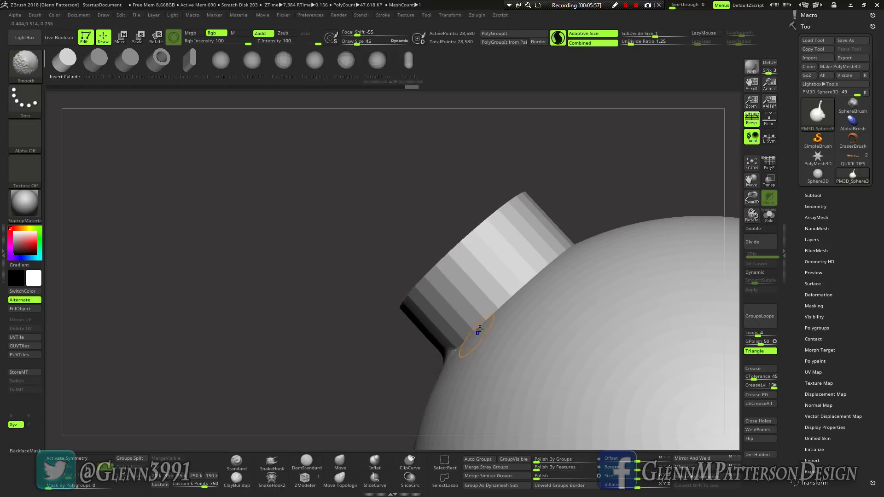
{"action": "left_click_drag", "start_coordinate": [486, 324], "coordinate": [430, 371], "text": "shift"}
{"action": "left_click_drag", "start_coordinate": [541, 271], "coordinate": [491, 330], "text": "shift"}
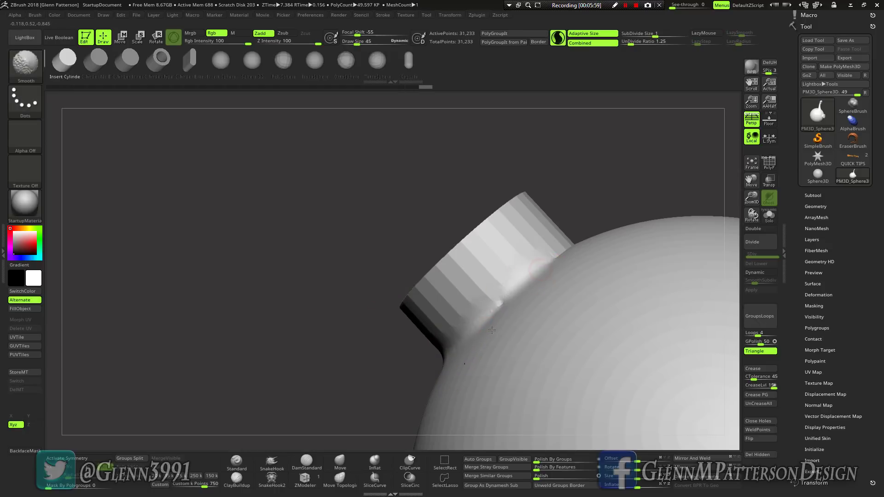
{"action": "left_click_drag", "start_coordinate": [511, 301], "coordinate": [502, 297], "text": "shift"}
- Continue smoothing the seam around the remaining hard-edged parts of the cylinder's base
{"action": "mouse_move", "coordinate": [501, 296]}
{"action": "right_mouse_down"}
{"action": "mouse_move", "coordinate": [554, 276]}
{"action": "mouse_move", "coordinate": [591, 189]}
{"action": "right_mouse_up"}
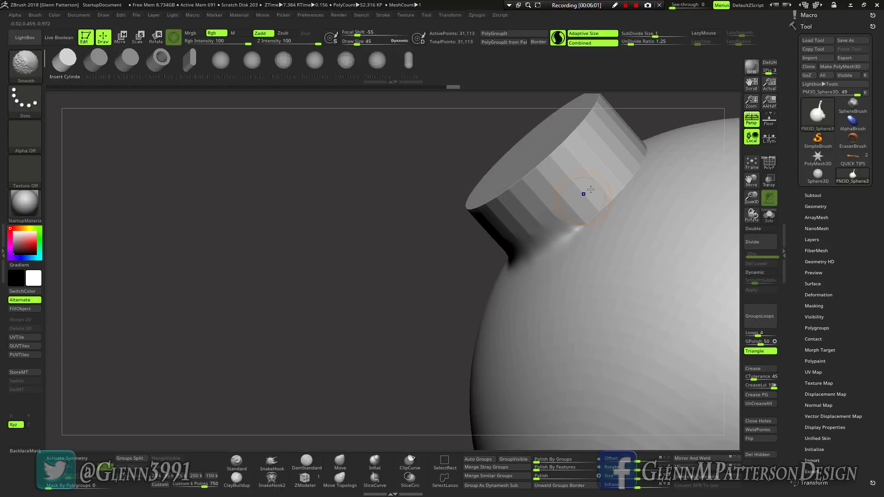
{"action": "left_click_drag", "start_coordinate": [632, 176], "coordinate": [576, 223], "text": "shift"}
{"action": "right_click_drag", "start_coordinate": [576, 223], "coordinate": [651, 174]}
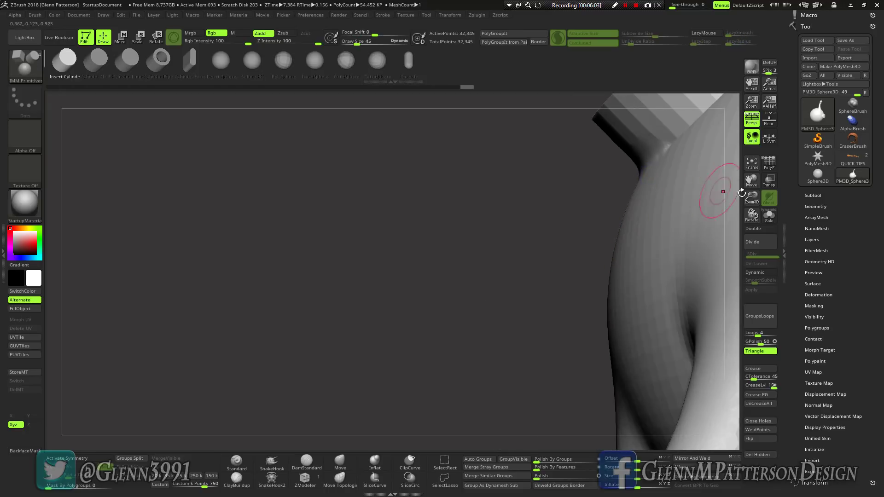
{"action": "left_click_drag", "start_coordinate": [756, 182], "coordinate": [669, 257]}
{"action": "right_click_drag", "start_coordinate": [553, 221], "coordinate": [588, 257]}
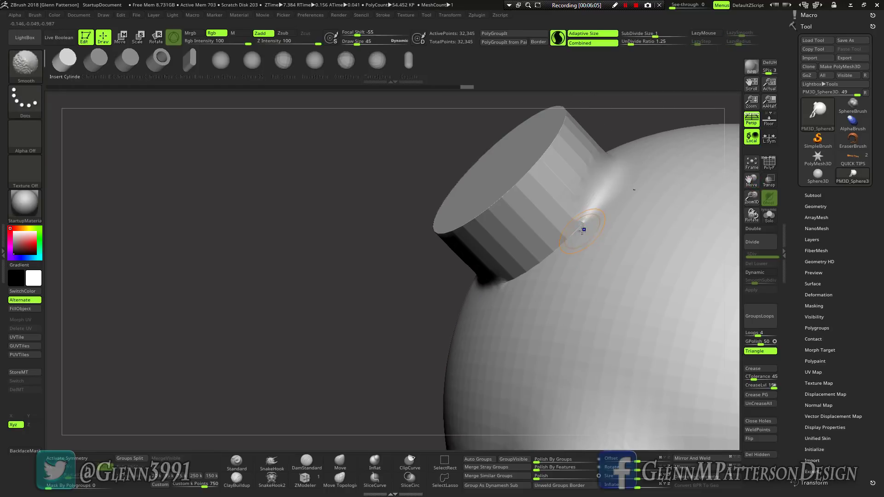
{"action": "left_click_drag", "start_coordinate": [582, 229], "coordinate": [503, 274], "text": "shift"}
- Smooth the cylinder's sharp outer rim and the surface of its end cap
{"action": "left_click_drag", "start_coordinate": [531, 173], "coordinate": [426, 225], "text": "shift"}
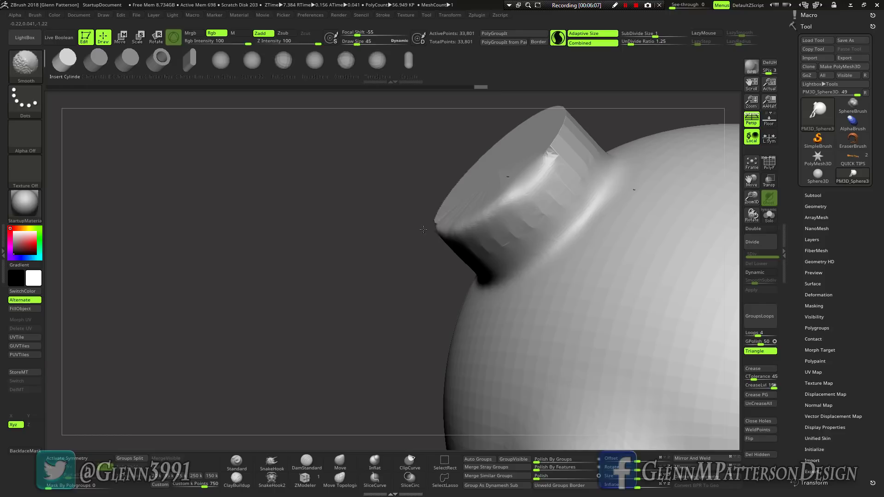
{"action": "right_click_drag", "start_coordinate": [475, 205], "coordinate": [485, 215]}
{"action": "mouse_move", "coordinate": [415, 204]}
{"action": "left_mouse_down", "text": "shift"}
{"action": "mouse_move", "coordinate": [385, 138]}
{"action": "mouse_move", "coordinate": [456, 99]}
{"action": "mouse_move", "coordinate": [502, 139]}
{"action": "mouse_move", "coordinate": [516, 194]}
{"action": "left_mouse_up", "text": "shift"}
{"action": "right_click_drag", "start_coordinate": [452, 200], "coordinate": [420, 184]}
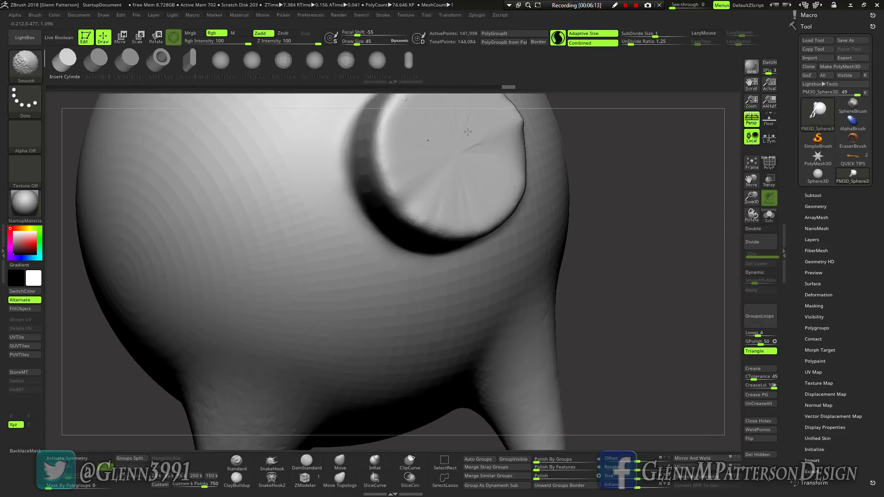
{"action": "left_click_drag", "start_coordinate": [404, 125], "coordinate": [407, 128], "text": "shift"}
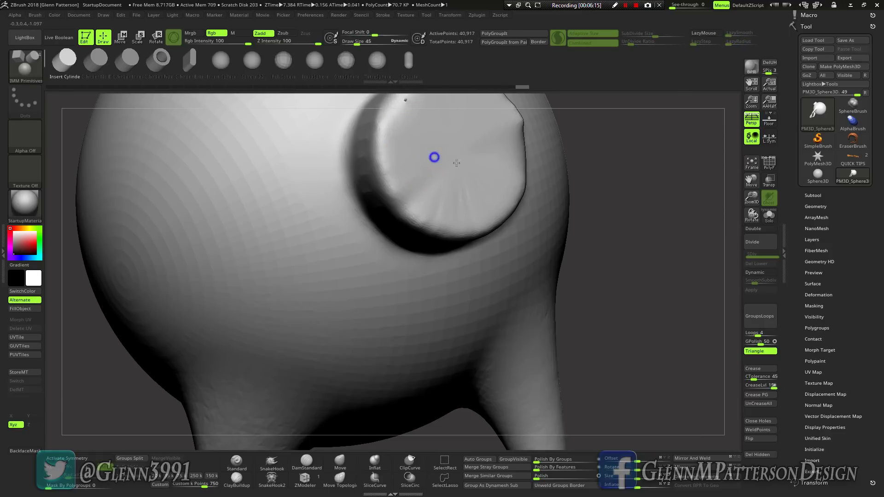
{"action": "mouse_move", "coordinate": [434, 158]}
{"action": "right_mouse_down"}
{"action": "mouse_move", "coordinate": [456, 166]}
{"action": "mouse_move", "coordinate": [439, 161]}
{"action": "right_mouse_up"}
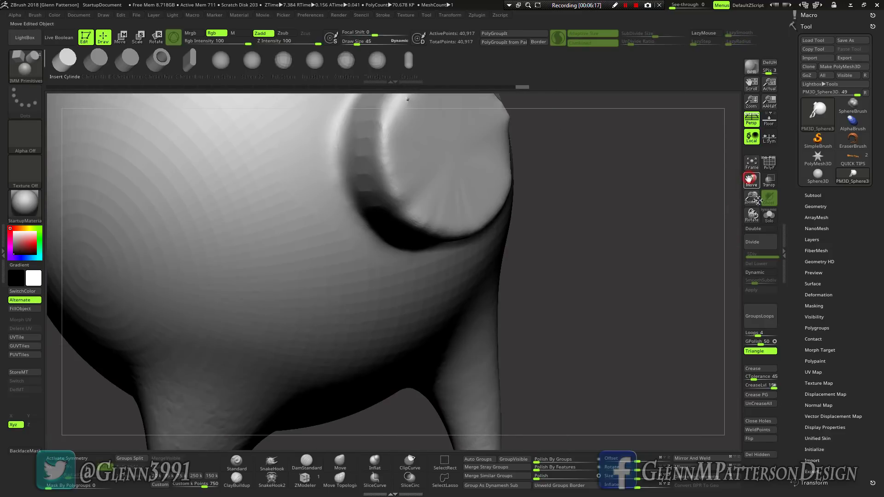
- Smooth the faceted side wall of the cylinder and the adjoining edge of its rim
{"action": "left_click_drag", "start_coordinate": [758, 200], "coordinate": [836, 313]}
{"action": "right_click_drag", "start_coordinate": [480, 241], "coordinate": [499, 239]}
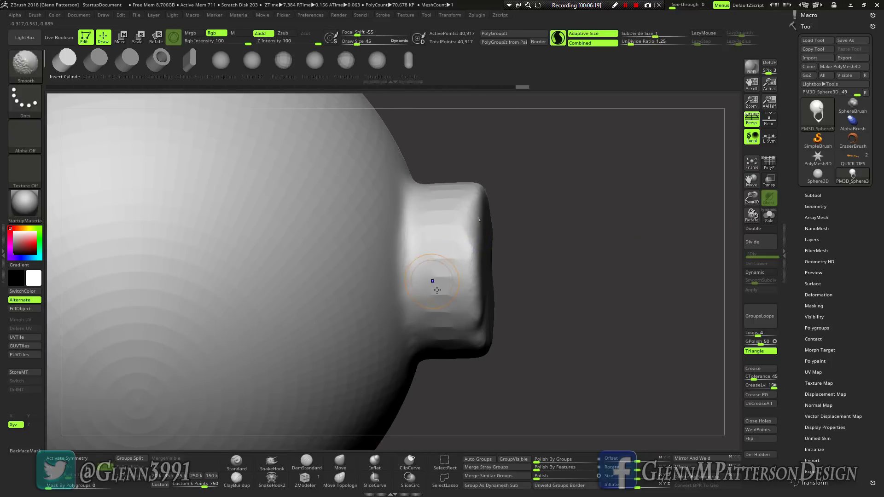
{"action": "left_click_drag", "start_coordinate": [437, 290], "coordinate": [453, 350], "text": "shift"}
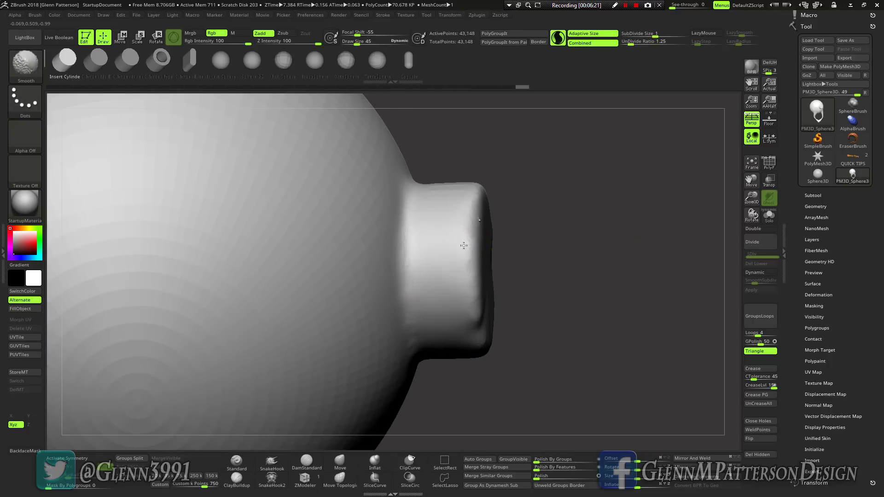
{"action": "left_click_drag", "start_coordinate": [464, 245], "coordinate": [466, 249], "text": "shift"}
{"action": "right_click_drag", "start_coordinate": [491, 276], "coordinate": [442, 265]}
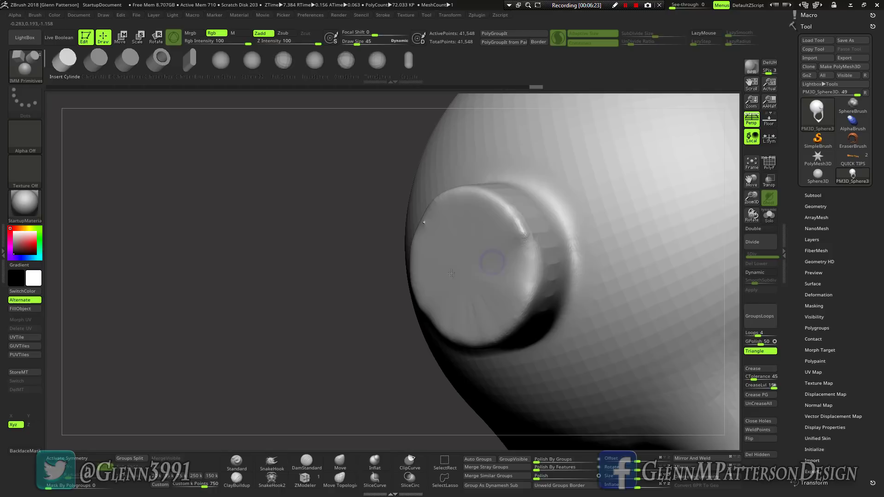
{"action": "mouse_move", "coordinate": [531, 218]}
{"action": "left_mouse_down", "text": "shift"}
{"action": "mouse_move", "coordinate": [511, 204]}
{"action": "mouse_move", "coordinate": [545, 318]}
{"action": "left_mouse_up", "text": "shift"}
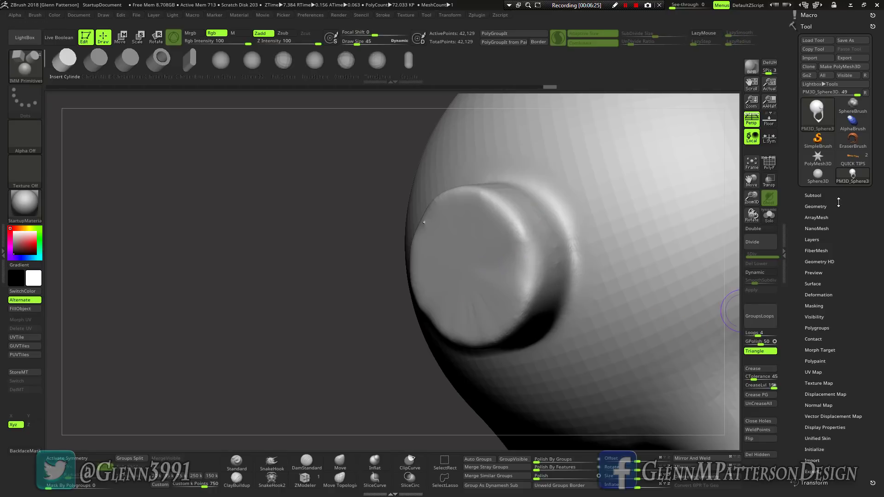
- Locate the Close Holes command among the geometry's Modify Topology options
{"action": "left_click", "coordinate": [816, 207]}
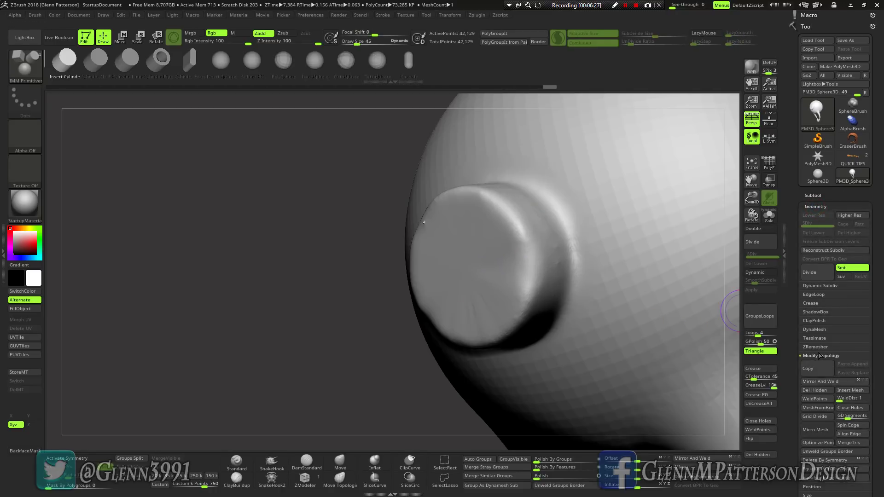
{"action": "scroll", "coordinate": [877, 359], "scroll_direction": "down", "scroll_amount": 5}
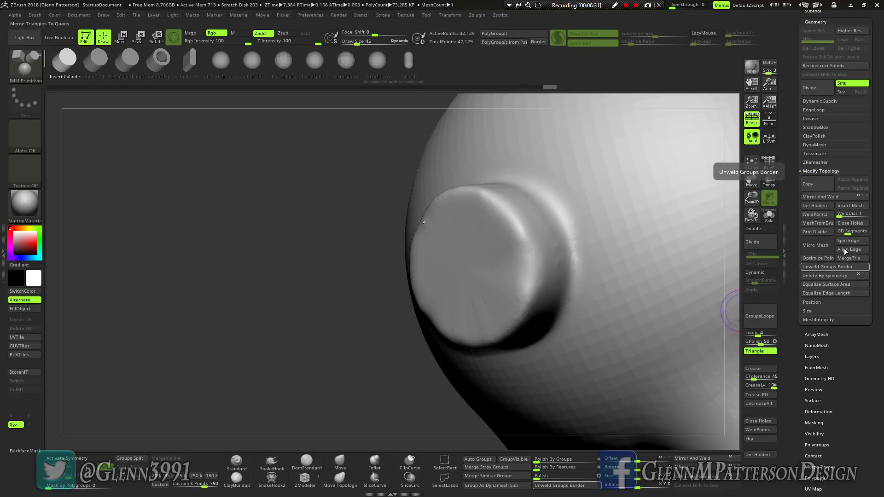
{"action": "left_click", "coordinate": [846, 228]}
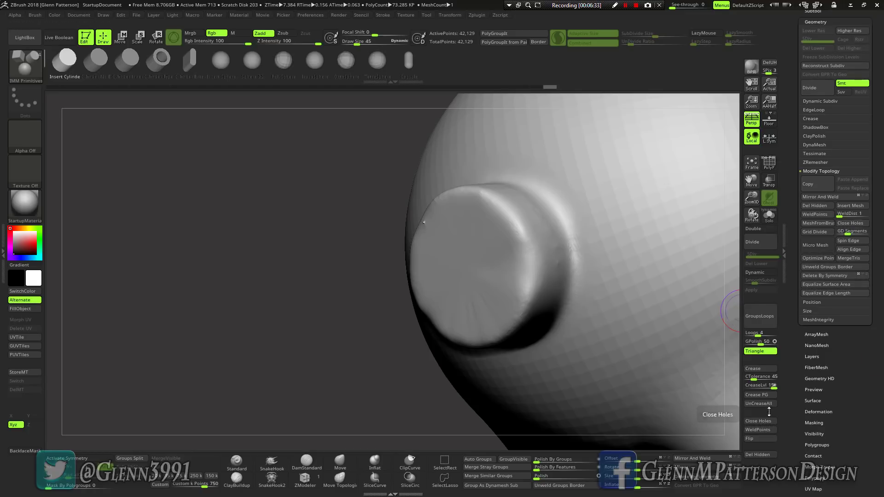
- Smooth the remaining creases on the cylinder's end cap and view the blended shape from the side
{"action": "right_click_drag", "start_coordinate": [509, 271], "coordinate": [484, 256]}
{"action": "left_click_drag", "start_coordinate": [487, 265], "coordinate": [505, 255], "text": "shift"}
{"action": "mouse_move", "coordinate": [505, 255]}
{"action": "right_mouse_down"}
{"action": "mouse_move", "coordinate": [359, 257]}
{"action": "mouse_move", "coordinate": [521, 256]}
{"action": "mouse_move", "coordinate": [593, 272]}
{"action": "right_mouse_up"}
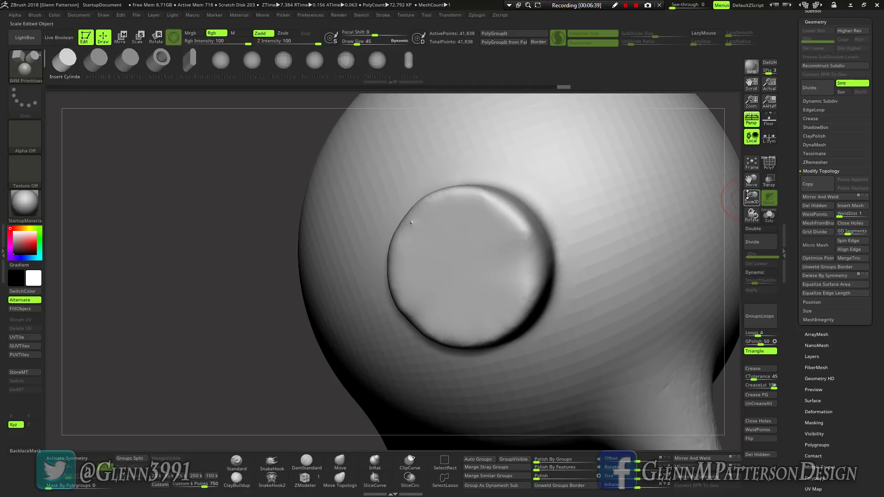
{"action": "left_click_drag", "start_coordinate": [755, 179], "coordinate": [657, 227]}
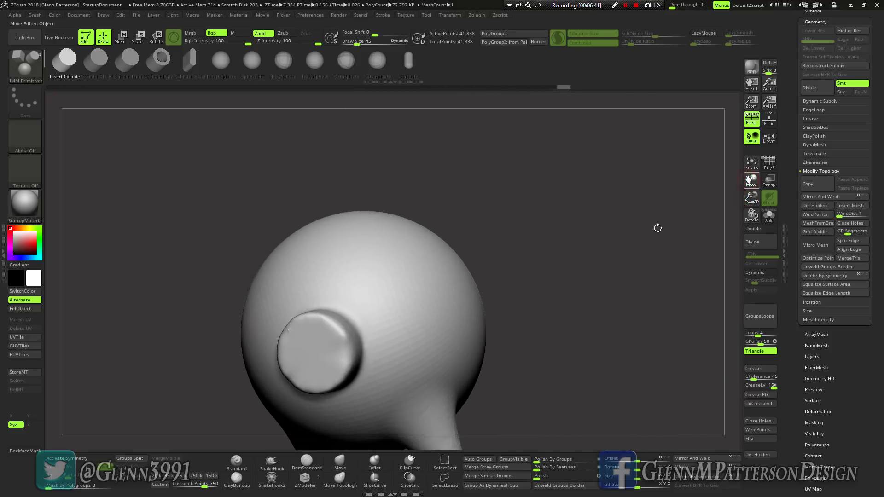
{"action": "right_click_drag", "start_coordinate": [460, 276], "coordinate": [435, 293]}
{"action": "left_click_drag", "start_coordinate": [435, 293], "coordinate": [452, 306]}
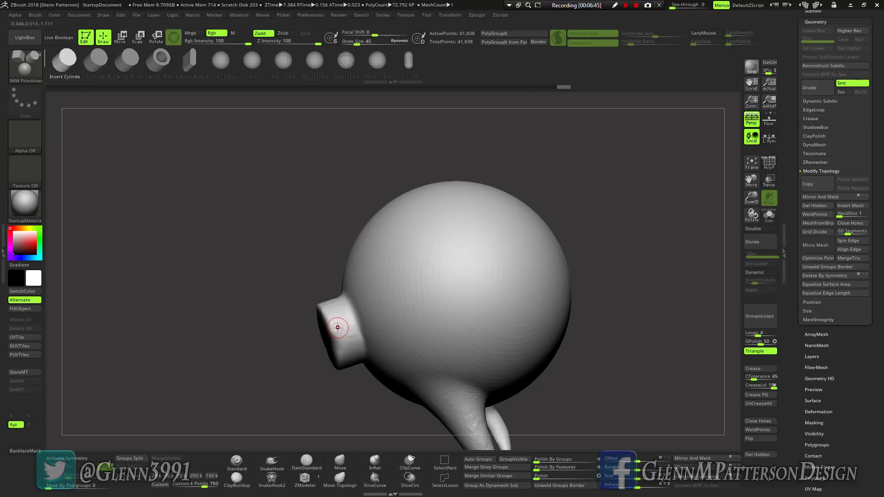
- Insert a second, larger cylinder on the sphere beside the first one using the IMM Primitives brush
{"action": "key", "text": "b"}
{"action": "key", "text": "i"}
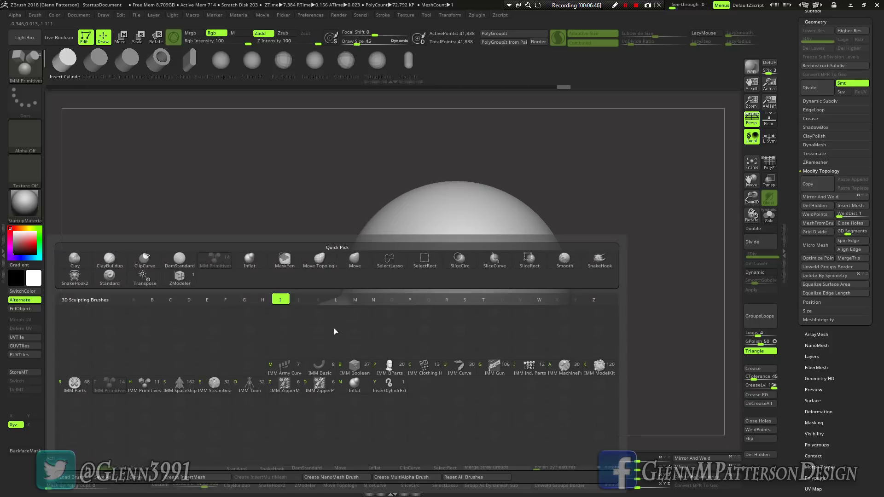
{"action": "left_click", "coordinate": [108, 385]}
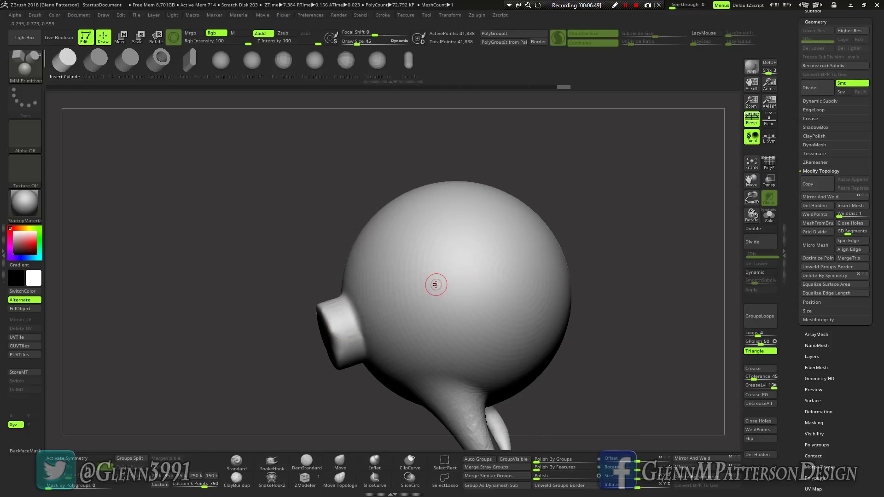
{"action": "left_click_drag", "start_coordinate": [433, 278], "coordinate": [436, 331]}
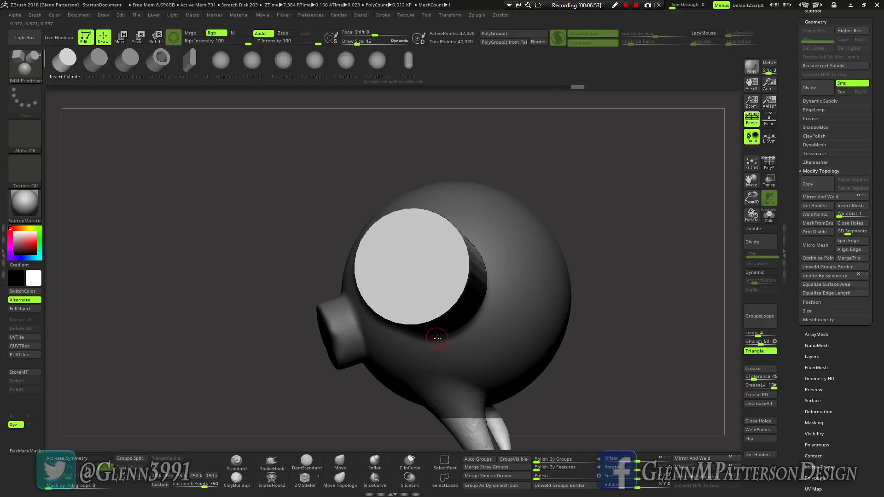
- Move the new cylinder partway into the sphere with the gizmo and return to Draw mode
{"action": "key", "text": "w"}
{"action": "right_click_drag", "start_coordinate": [475, 303], "coordinate": [416, 270]}
{"action": "left_click_drag", "start_coordinate": [417, 267], "coordinate": [494, 191]}
{"action": "left_click", "coordinate": [489, 219]}
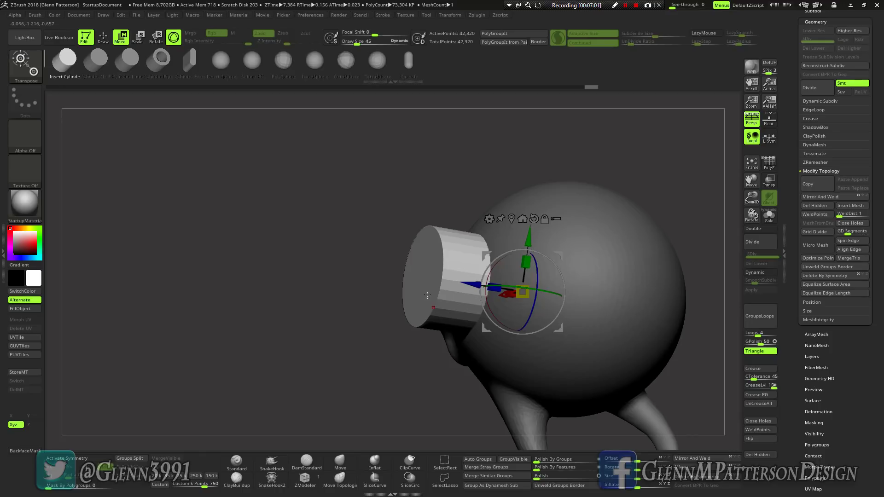
{"action": "key", "text": "q"}
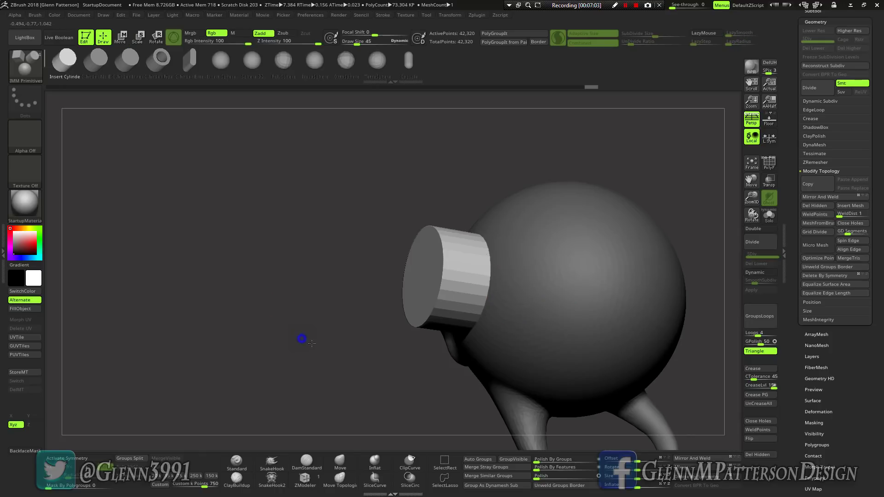
- Show the polygon wireframe and isolate the newly inserted cylinder by hiding the rest of the mesh
{"action": "left_click_drag", "start_coordinate": [302, 339], "coordinate": [322, 346]}
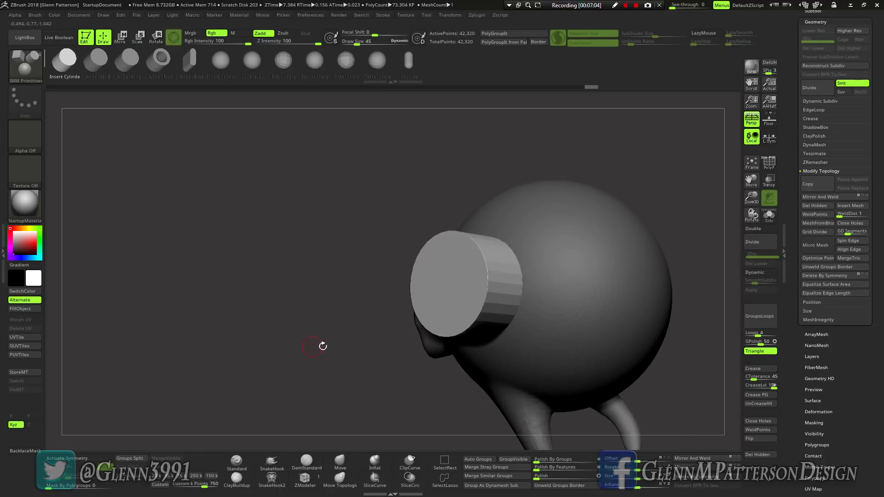
{"action": "left_click", "coordinate": [769, 163]}
{"action": "left_click_drag", "start_coordinate": [573, 368], "coordinate": [624, 368]}
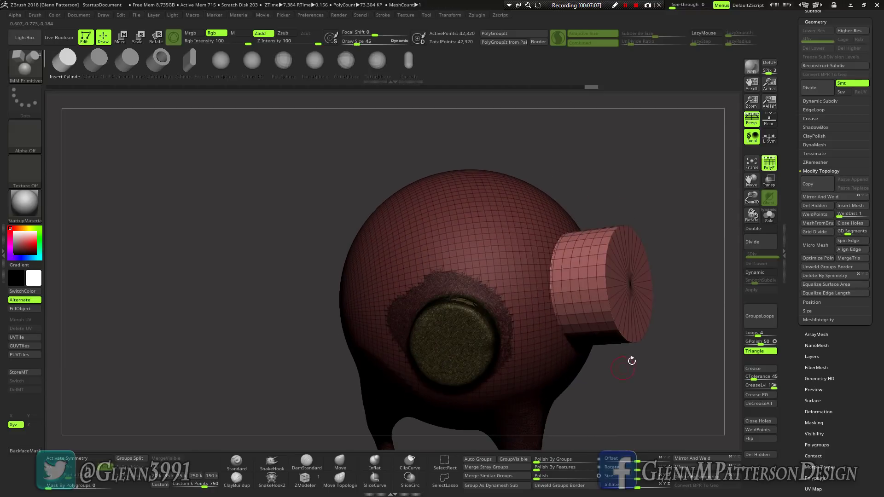
{"action": "left_click", "coordinate": [606, 276], "text": "ctrl+shift"}
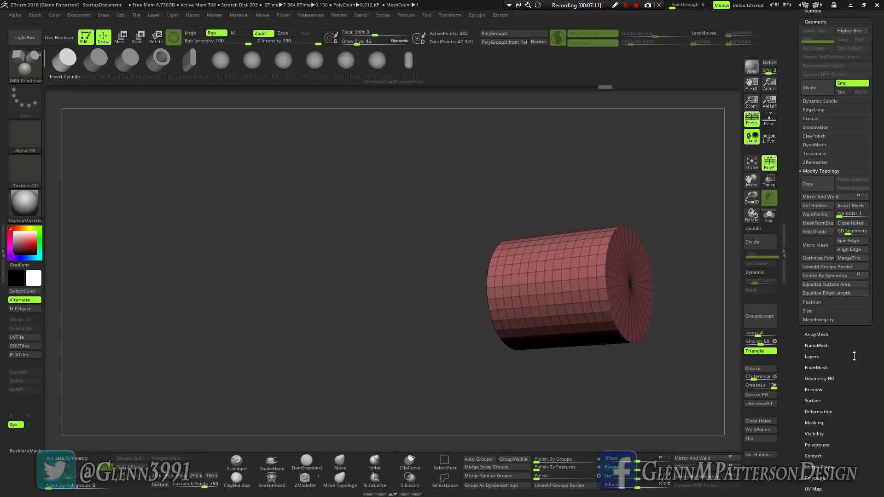
- Group the isolated cylinder as a DynaMesh subtraction, and restore the full mesh with its mask cleared
{"action": "left_click", "coordinate": [818, 445]}
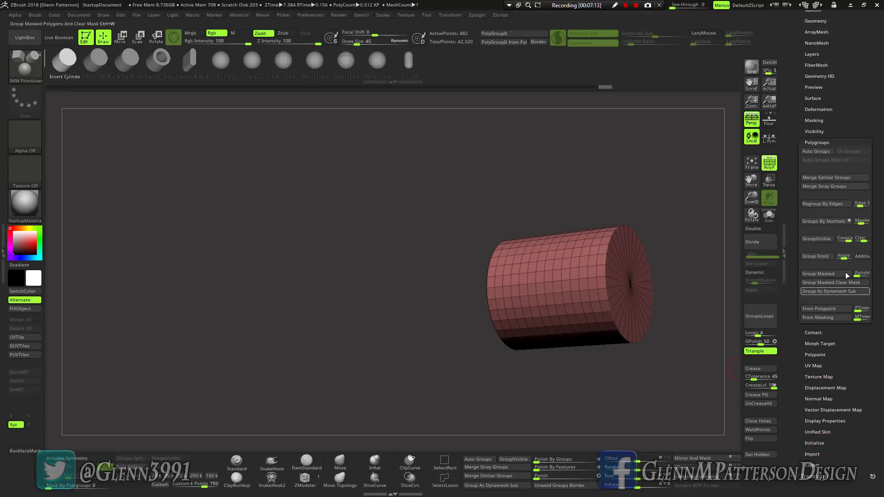
{"action": "left_click", "coordinate": [824, 292]}
{"action": "left_click", "coordinate": [686, 381], "text": "ctrl+shift"}
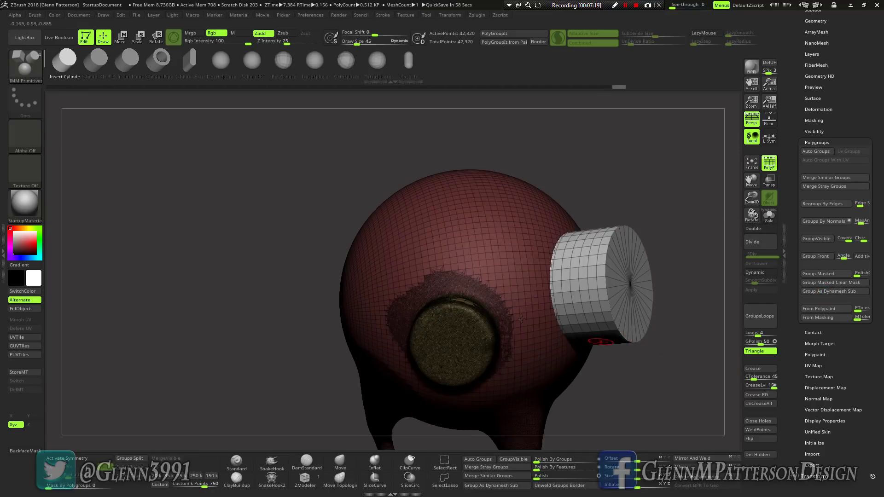
{"action": "mouse_move", "coordinate": [640, 383]}
{"action": "left_mouse_down"}
{"action": "mouse_move", "coordinate": [626, 246]}
{"action": "mouse_move", "coordinate": [636, 177]}
{"action": "left_mouse_up"}
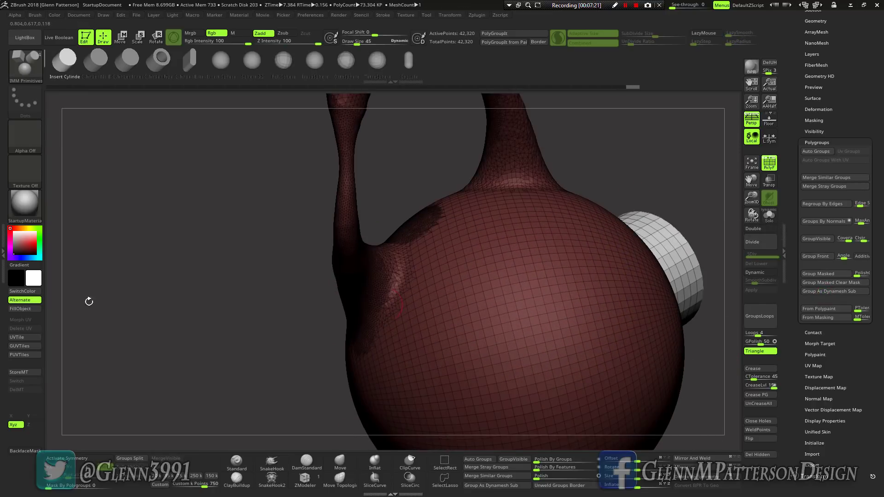
{"action": "left_click_drag", "start_coordinate": [140, 231], "coordinate": [292, 334], "text": "ctrl"}
- Apply the gizmo's Remesh By Union to cut the white cylinder out of the sphere
{"action": "right_click_drag", "start_coordinate": [570, 338], "coordinate": [442, 350]}
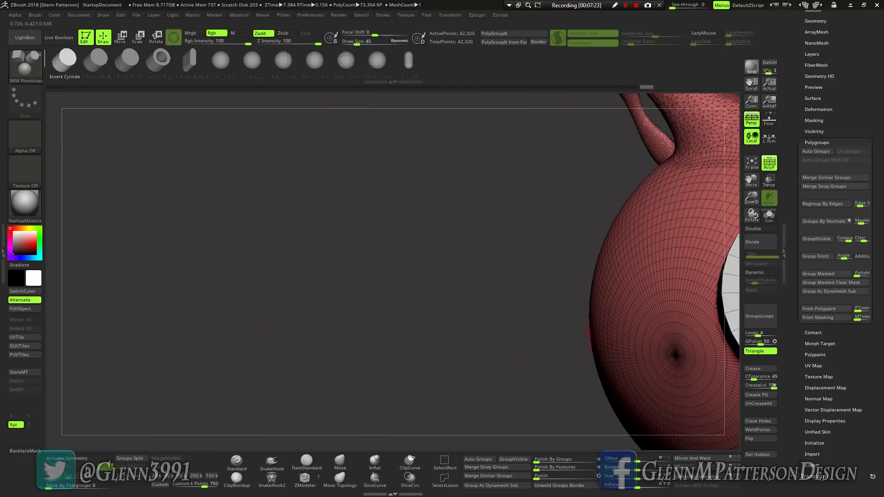
{"action": "left_click", "coordinate": [751, 163]}
{"action": "mouse_move", "coordinate": [596, 361]}
{"action": "left_mouse_down"}
{"action": "mouse_move", "coordinate": [581, 390]}
{"action": "mouse_move", "coordinate": [592, 372]}
{"action": "left_mouse_up"}
{"action": "left_click_drag", "start_coordinate": [752, 181], "coordinate": [774, 172]}
{"action": "key", "text": "w"}
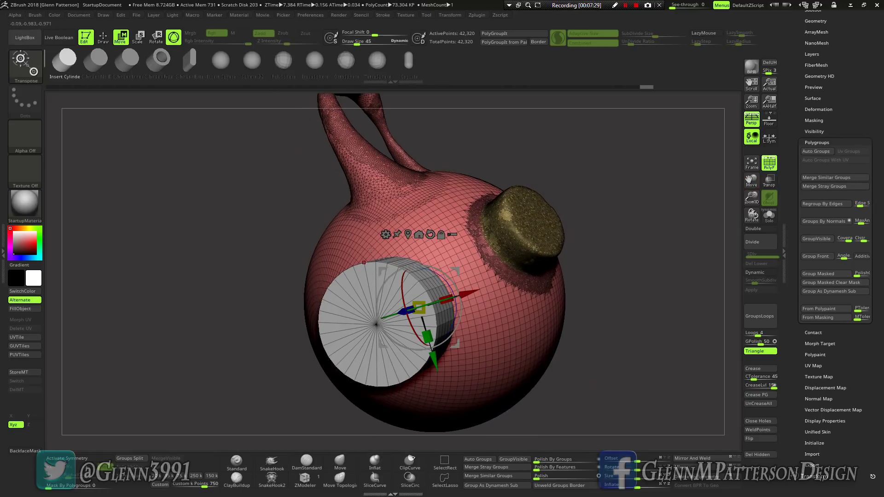
{"action": "left_click", "coordinate": [385, 235]}
{"action": "left_click", "coordinate": [385, 234]}
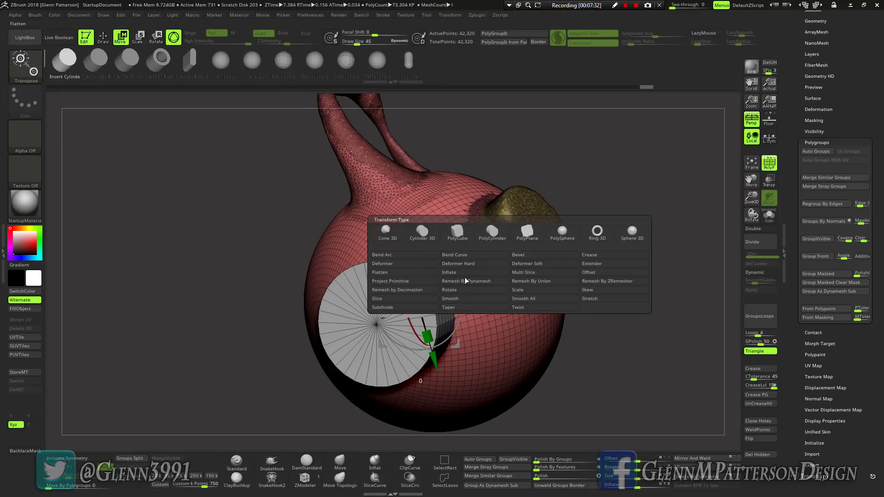
{"action": "left_click", "coordinate": [528, 284]}
- Inspect the cut cavity from the front, accept the remesh and return to Draw mode
{"action": "mouse_move", "coordinate": [486, 337]}
{"action": "right_mouse_down"}
{"action": "mouse_move", "coordinate": [571, 341]}
{"action": "mouse_move", "coordinate": [488, 351]}
{"action": "right_mouse_up"}
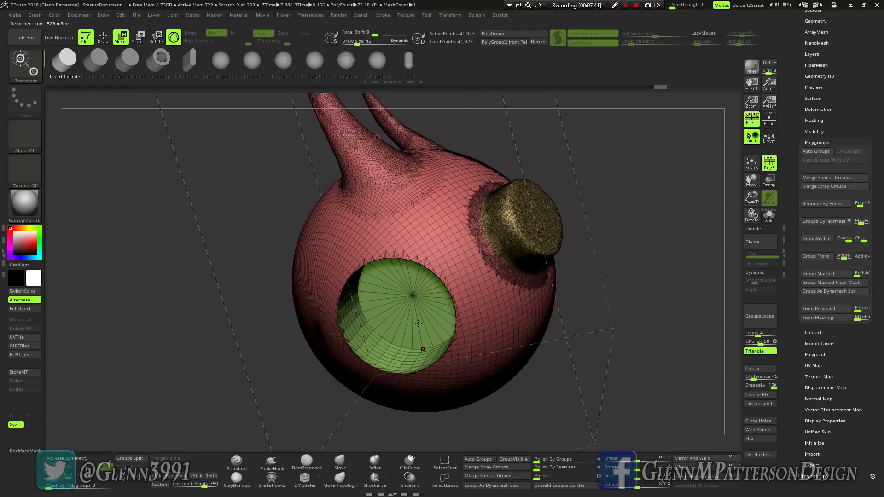
{"action": "right_click_drag", "start_coordinate": [374, 357], "coordinate": [417, 322]}
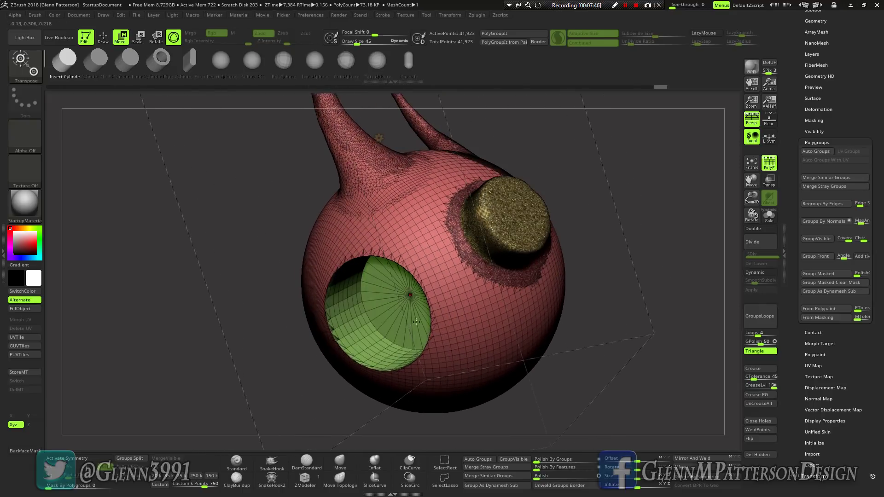
{"action": "left_click", "coordinate": [379, 138]}
{"action": "left_click", "coordinate": [510, 143]}
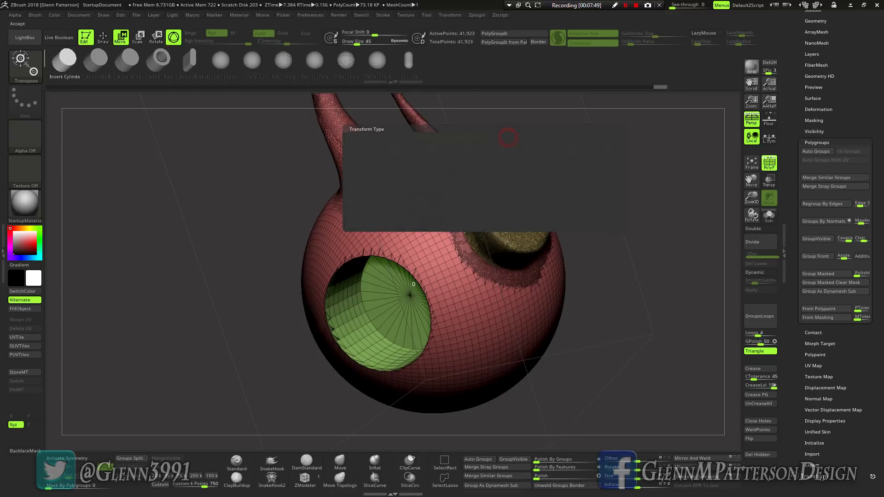
{"action": "left_click", "coordinate": [103, 37]}
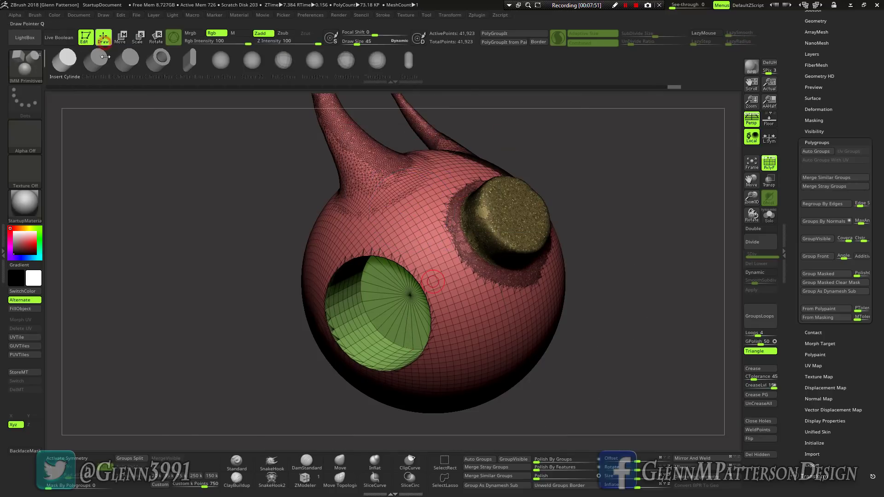
- Hide the polygon wireframe and smooth the cavity's rim and inner edges with Sculptris Pro active on the Standard brush
{"action": "left_click", "coordinate": [240, 466]}
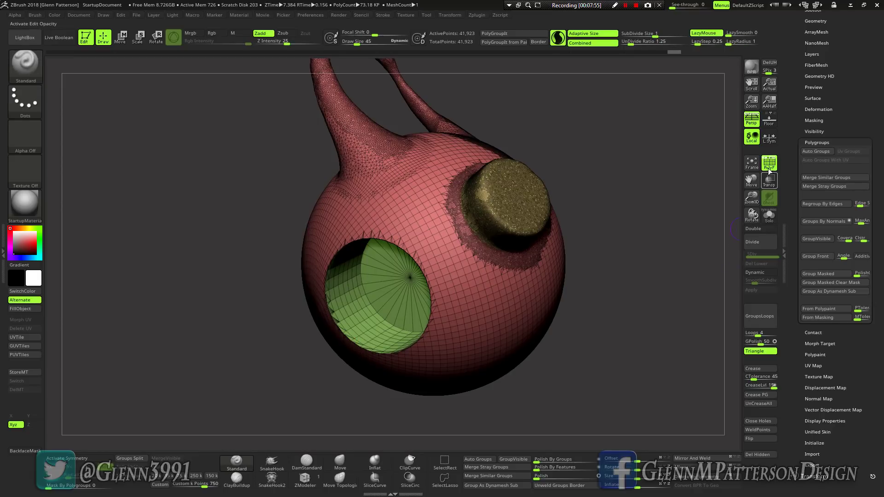
{"action": "key", "text": "shift+f"}
{"action": "mouse_move", "coordinate": [346, 337]}
{"action": "left_mouse_down", "text": "shift"}
{"action": "mouse_move", "coordinate": [330, 308]}
{"action": "mouse_move", "coordinate": [332, 255]}
{"action": "left_mouse_up", "text": "shift"}
{"action": "mouse_move", "coordinate": [381, 239]}
{"action": "left_mouse_down", "text": "shift"}
{"action": "mouse_move", "coordinate": [417, 264]}
{"action": "mouse_move", "coordinate": [435, 314]}
{"action": "left_mouse_up", "text": "shift"}
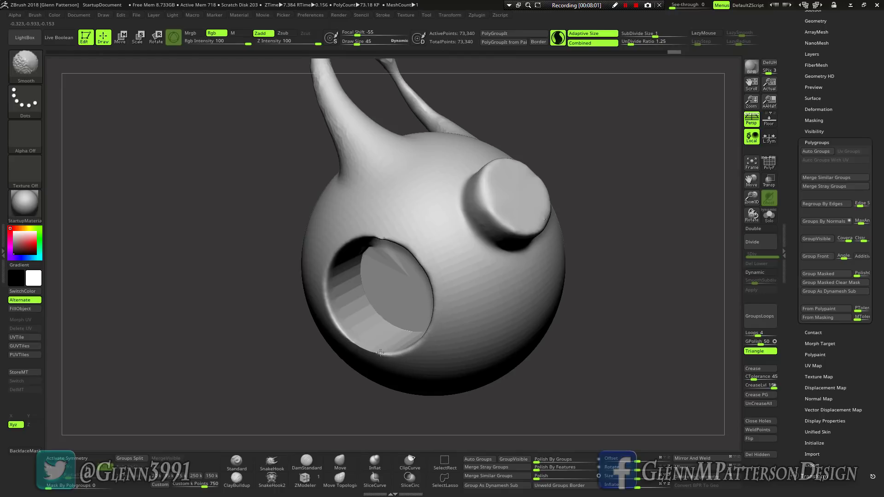
{"action": "mouse_move", "coordinate": [338, 326]}
{"action": "left_mouse_down", "text": "shift"}
{"action": "mouse_move", "coordinate": [366, 251]}
{"action": "mouse_move", "coordinate": [392, 328]}
{"action": "left_mouse_up", "text": "shift"}
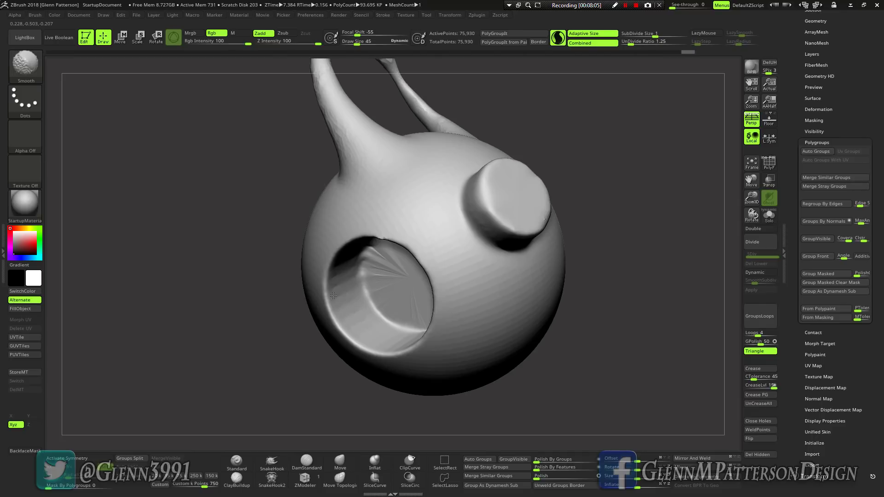
- Smooth the cavity's inner walls and the edge around its floor from several angles
{"action": "right_click_drag", "start_coordinate": [381, 317], "coordinate": [453, 293]}
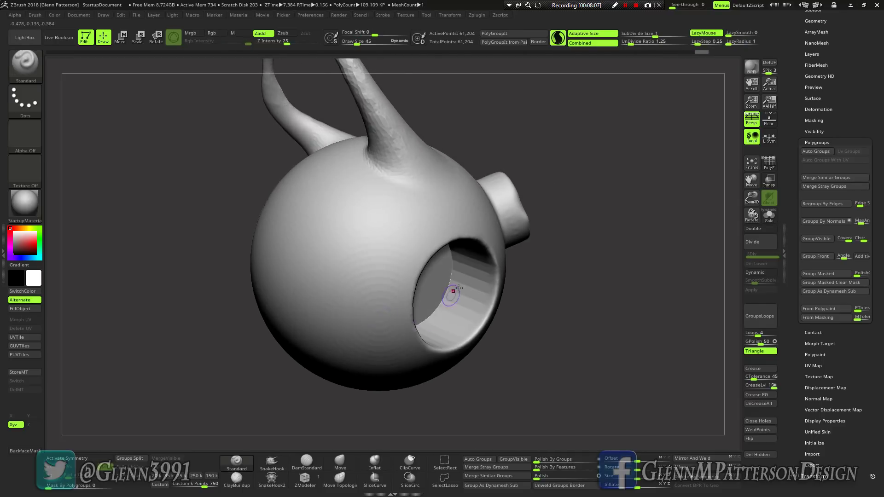
{"action": "mouse_move", "coordinate": [488, 269]}
{"action": "left_mouse_down", "text": "shift"}
{"action": "mouse_move", "coordinate": [480, 285]}
{"action": "mouse_move", "coordinate": [445, 260]}
{"action": "mouse_move", "coordinate": [424, 316]}
{"action": "left_mouse_up", "text": "shift"}
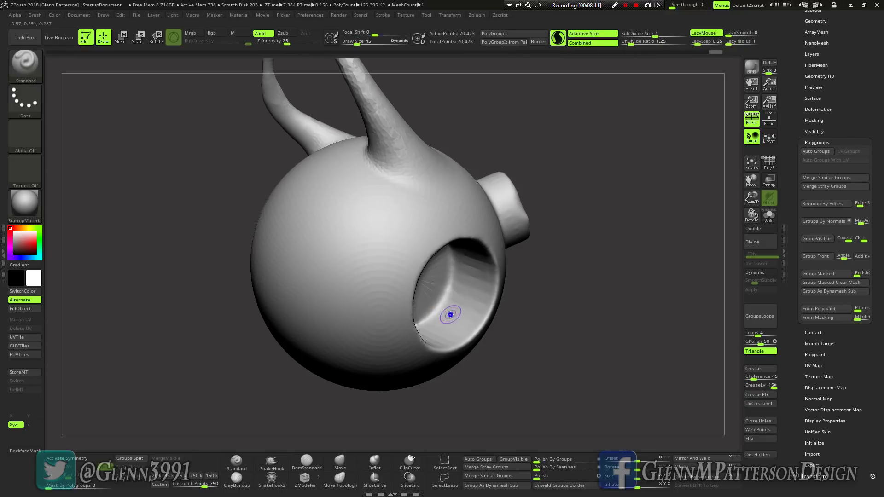
{"action": "right_click_drag", "start_coordinate": [395, 368], "coordinate": [426, 271]}
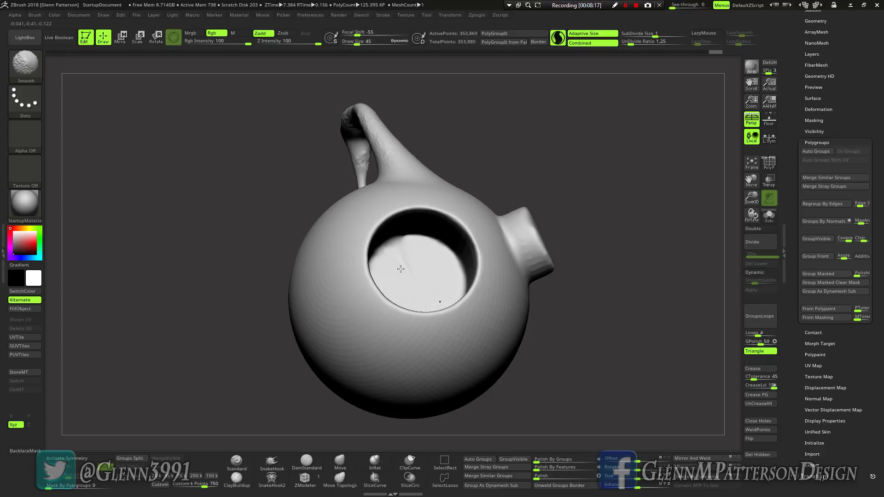
{"action": "right_click_drag", "start_coordinate": [407, 285], "coordinate": [464, 249]}
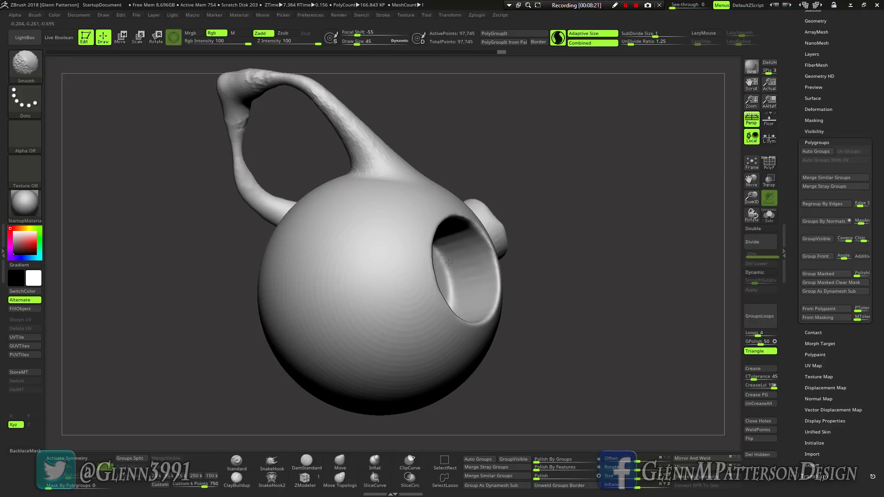
{"action": "right_click_drag", "start_coordinate": [461, 280], "coordinate": [405, 227]}
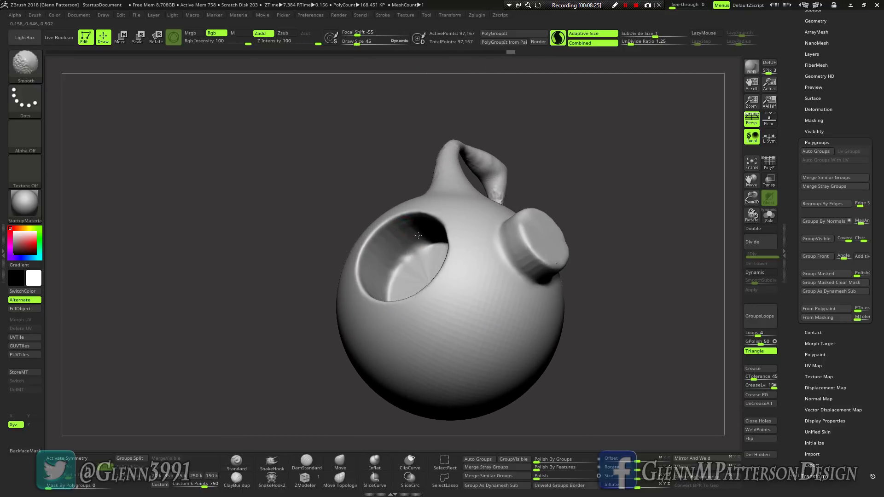
{"action": "mouse_move", "coordinate": [421, 279]}
{"action": "right_mouse_down"}
{"action": "mouse_move", "coordinate": [460, 315]}
{"action": "mouse_move", "coordinate": [411, 328]}
{"action": "right_mouse_up"}
- Smooth the rough areas of the handle-like loop above the sphere and recentre the model in view
{"action": "right_click_drag", "start_coordinate": [520, 245], "coordinate": [581, 138]}
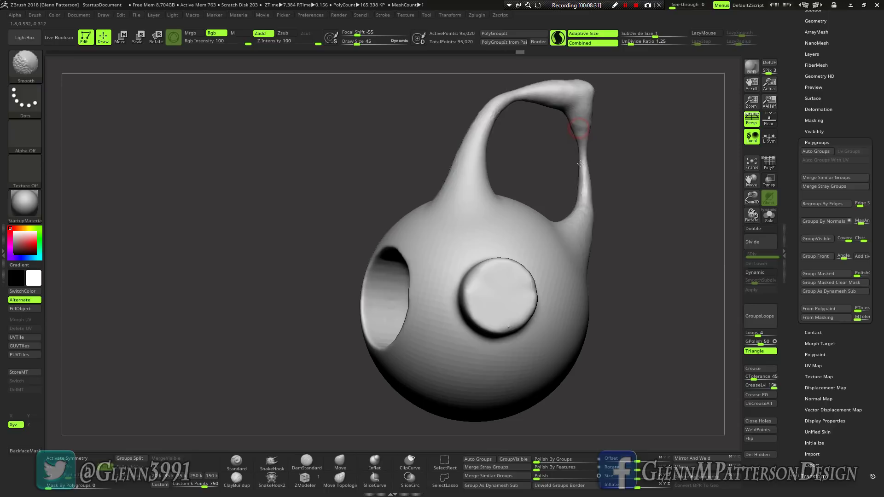
{"action": "mouse_move", "coordinate": [566, 252]}
{"action": "right_mouse_down"}
{"action": "mouse_move", "coordinate": [607, 297]}
{"action": "mouse_move", "coordinate": [395, 311]}
{"action": "right_mouse_up"}
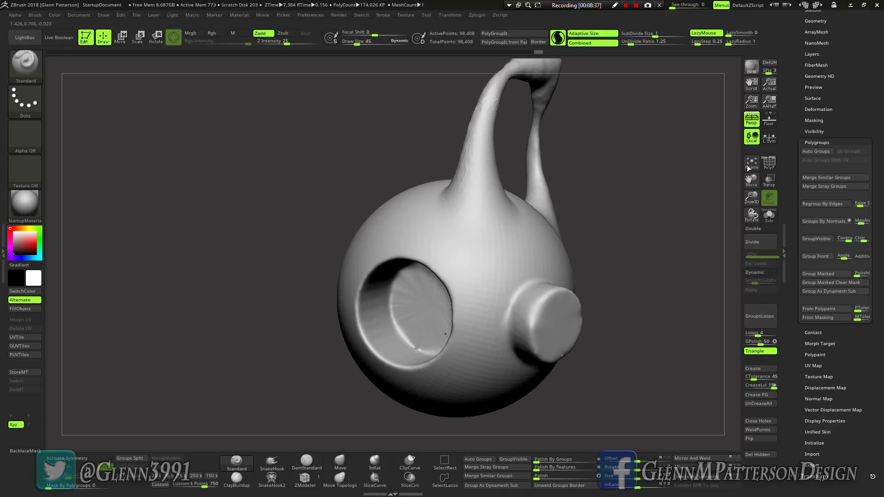
{"action": "left_click_drag", "start_coordinate": [751, 181], "coordinate": [703, 205]}
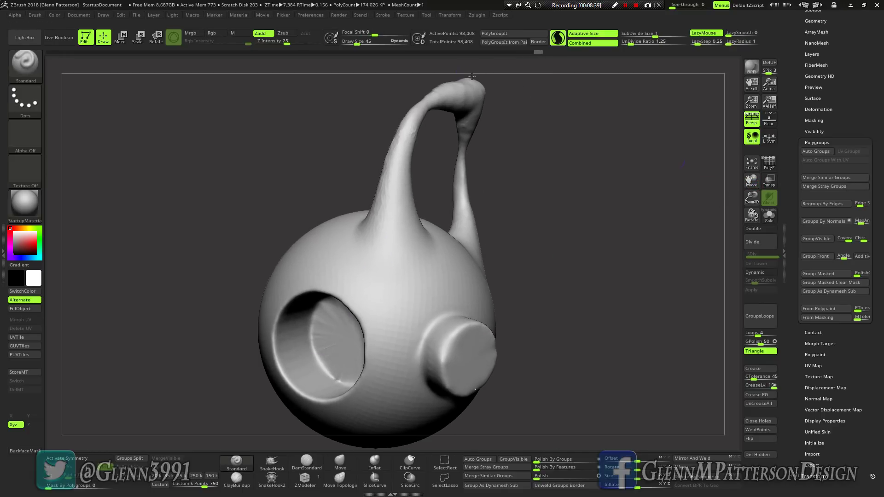
- Fill the object with white and switch the active color to black
{"action": "left_click", "coordinate": [478, 16]}
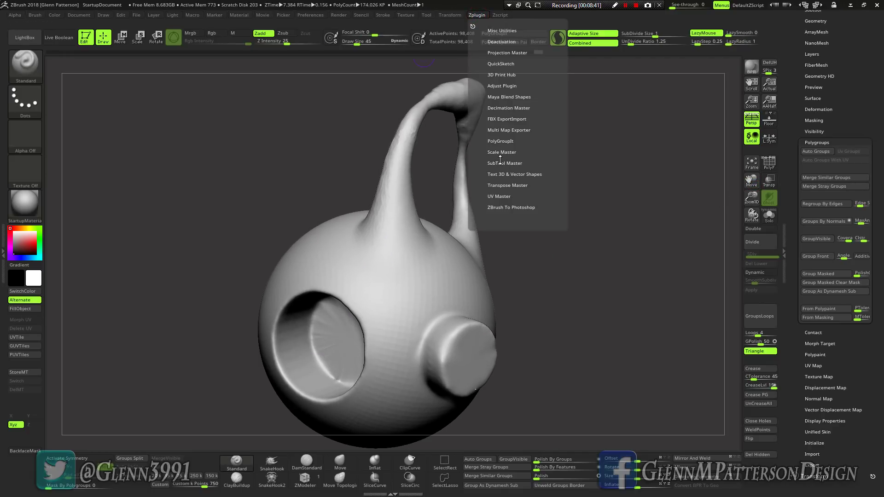
{"action": "left_click", "coordinate": [506, 142]}
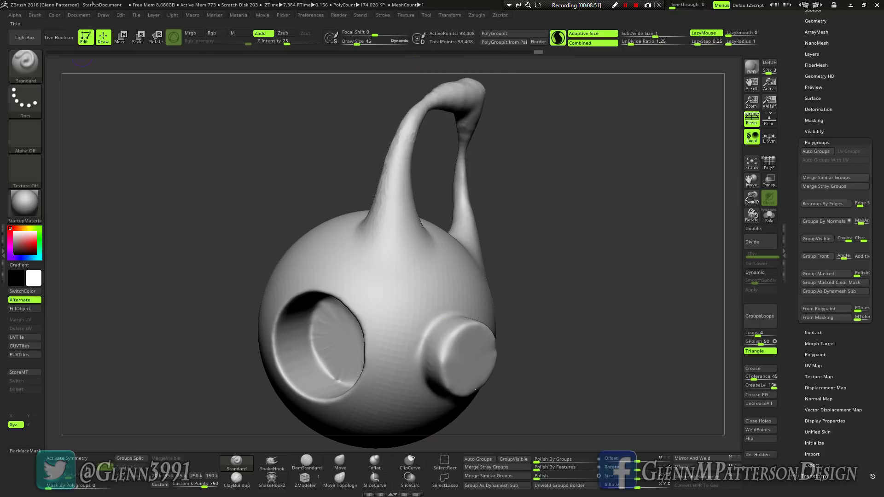
{"action": "left_click", "coordinate": [55, 14]}
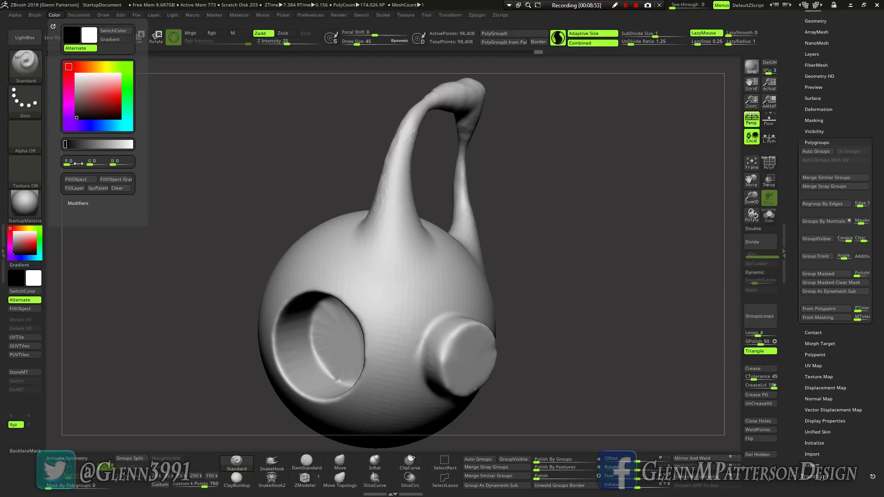
{"action": "left_click", "coordinate": [81, 179]}
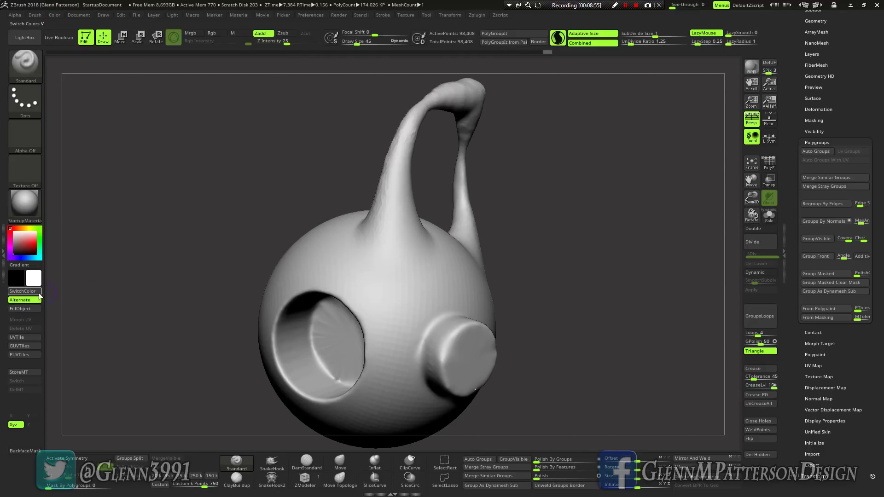
{"action": "left_click", "coordinate": [22, 291]}
- Set the Standard brush to paint Rgb only with Zadd off, Focal Shift -52 and Draw Size 12
{"action": "right_click_drag", "start_coordinate": [430, 253], "coordinate": [422, 275]}
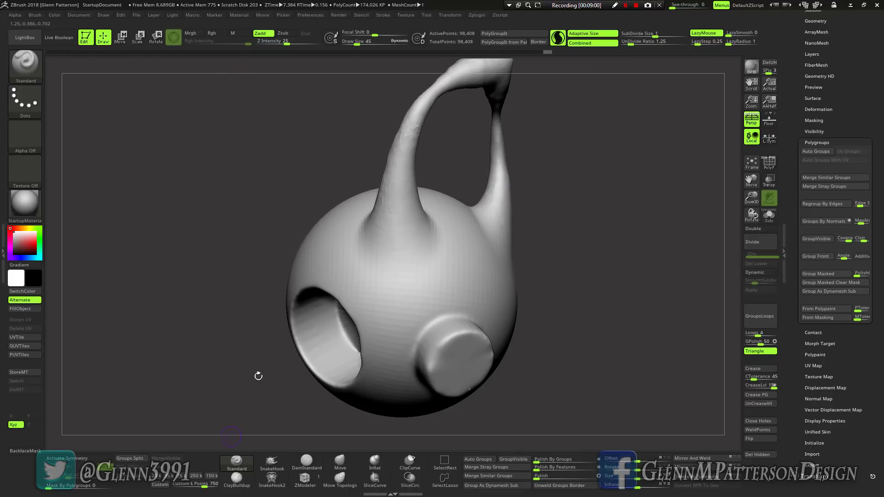
{"action": "left_click", "coordinate": [216, 33]}
{"action": "left_click", "coordinate": [270, 33]}
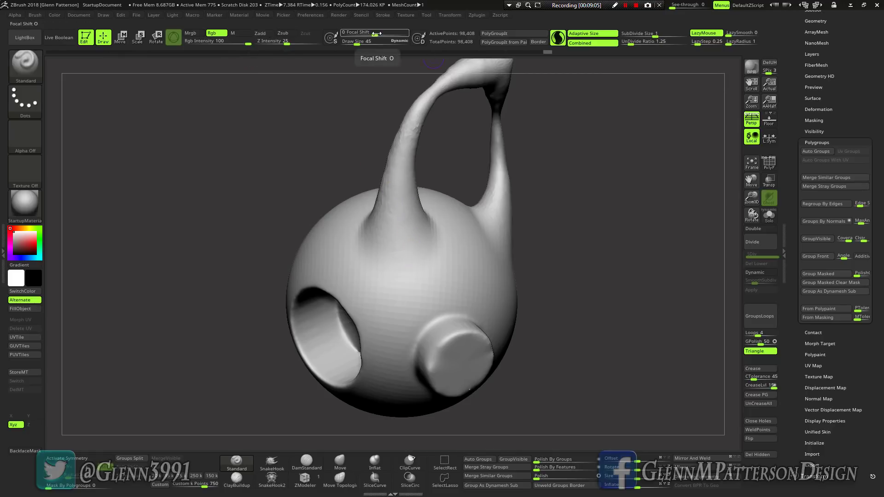
{"action": "left_click_drag", "start_coordinate": [377, 34], "coordinate": [384, 34]}
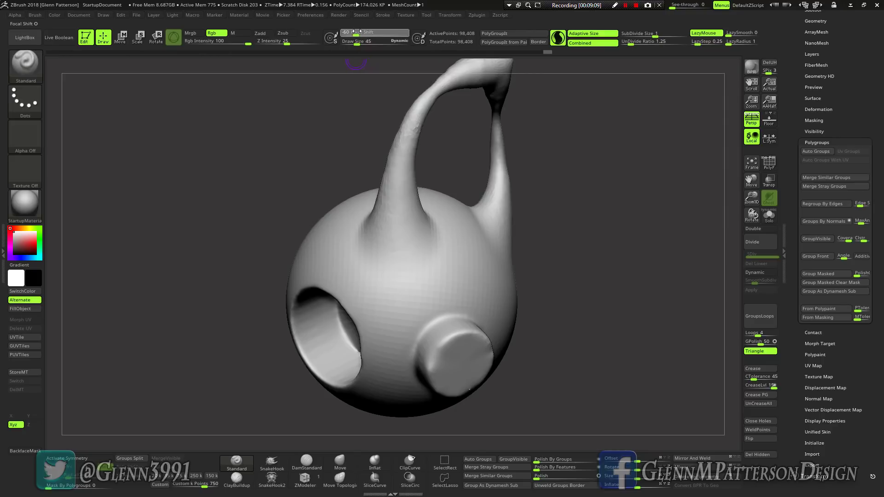
{"action": "left_click_drag", "start_coordinate": [357, 31], "coordinate": [360, 31]}
{"action": "key", "text": "space"}
{"action": "left_click_drag", "start_coordinate": [427, 218], "coordinate": [422, 218]}
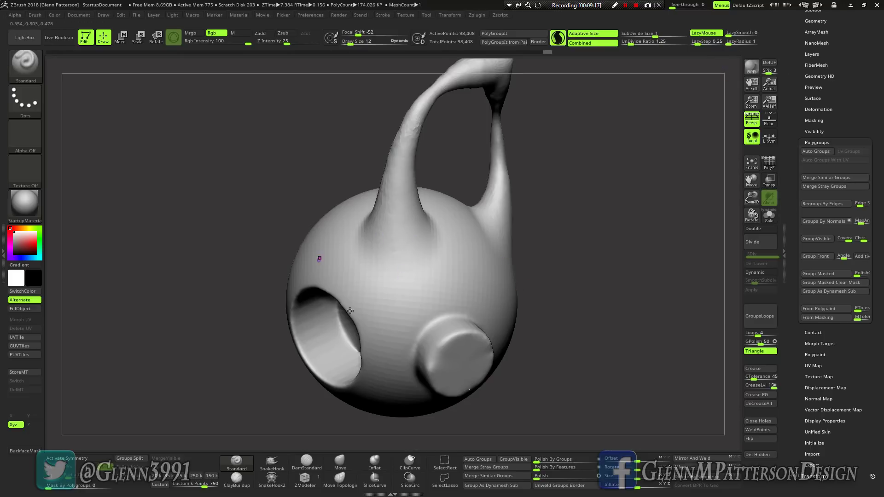
- Raise LazySmooth to its maximum and LazyRadius to 62, and undo a black test stroke painted on the sphere
{"action": "right_click_drag", "start_coordinate": [405, 309], "coordinate": [328, 295]}
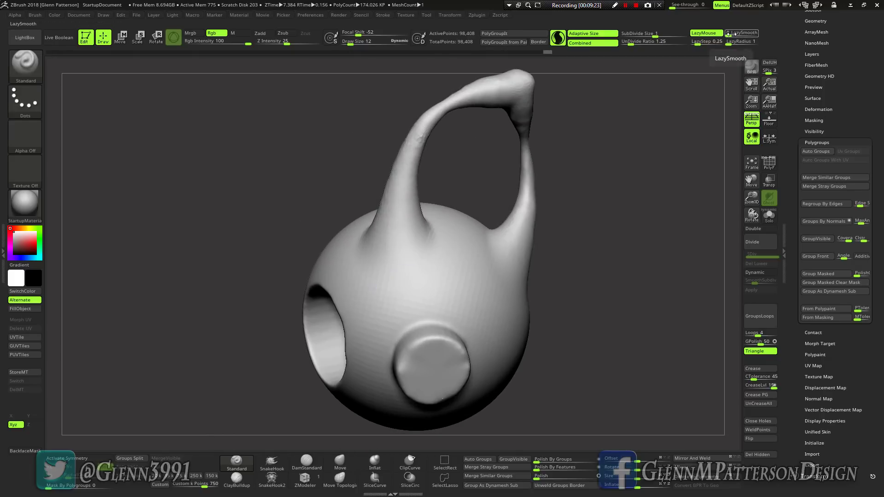
{"action": "mouse_move", "coordinate": [733, 33]}
{"action": "left_mouse_down"}
{"action": "mouse_move", "coordinate": [743, 35]}
{"action": "mouse_move", "coordinate": [734, 44]}
{"action": "left_mouse_up"}
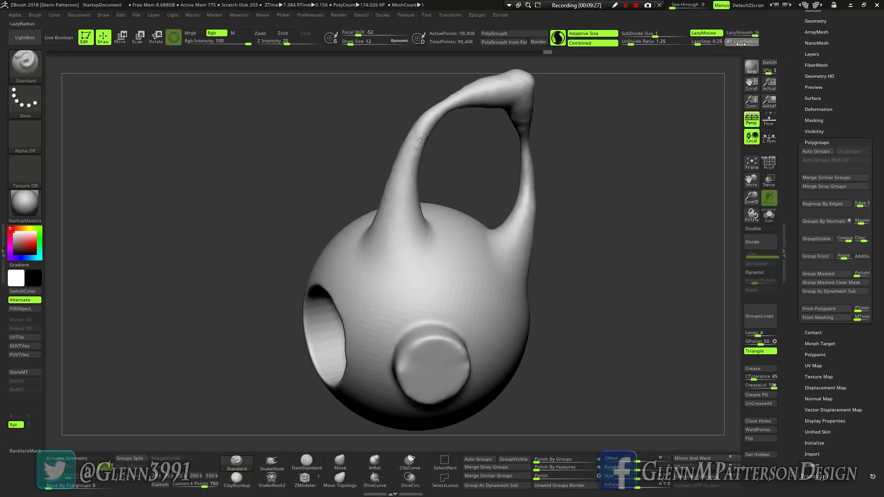
{"action": "mouse_move", "coordinate": [387, 276]}
{"action": "left_mouse_down"}
{"action": "mouse_move", "coordinate": [442, 281]}
{"action": "mouse_move", "coordinate": [489, 260]}
{"action": "mouse_move", "coordinate": [492, 308]}
{"action": "left_mouse_up"}
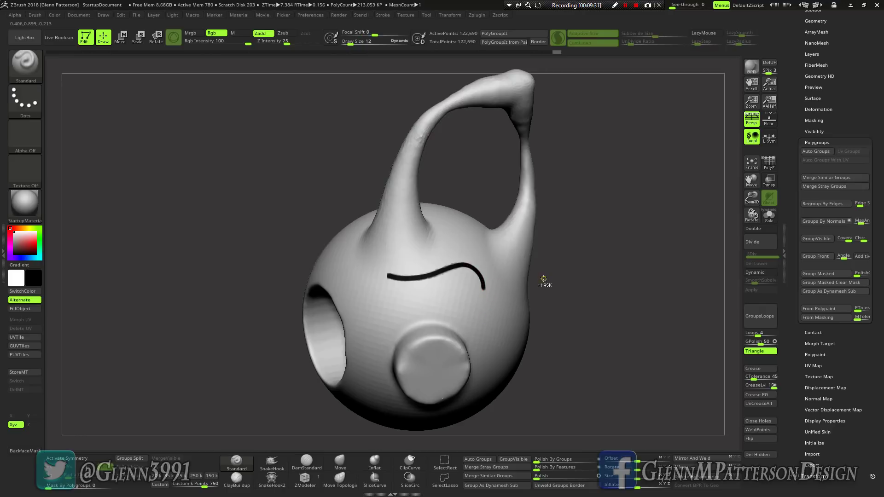
{"action": "key", "text": "ctrl+z"}
- Paint a wavy black line across the sphere between the loop and the protruding cylinder, and show the polygon wireframe
{"action": "left_click_drag", "start_coordinate": [751, 197], "coordinate": [740, 263]}
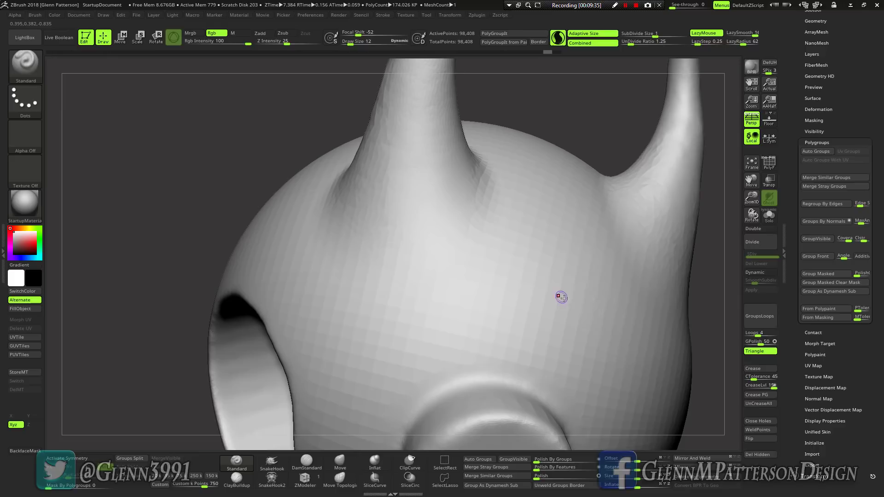
{"action": "mouse_move", "coordinate": [562, 297]}
{"action": "left_mouse_down"}
{"action": "mouse_move", "coordinate": [483, 292]}
{"action": "mouse_move", "coordinate": [384, 344]}
{"action": "mouse_move", "coordinate": [332, 304]}
{"action": "mouse_move", "coordinate": [316, 274]}
{"action": "left_mouse_up"}
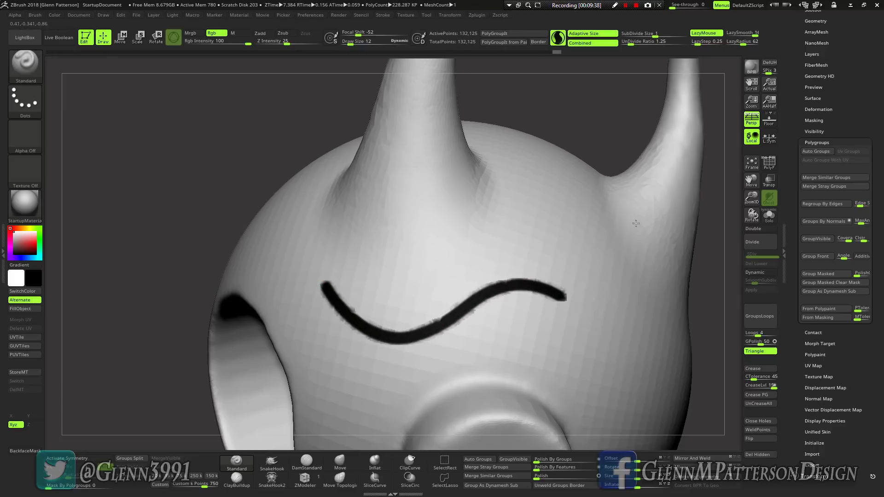
{"action": "left_click", "coordinate": [769, 163]}
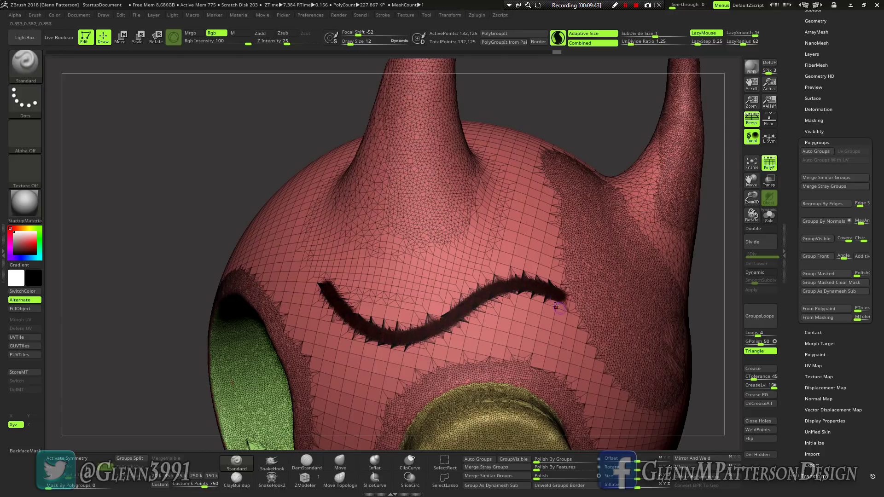
- Hide the polygon wireframe and undo the wavy black line on the sphere
{"action": "left_click", "coordinate": [769, 162]}
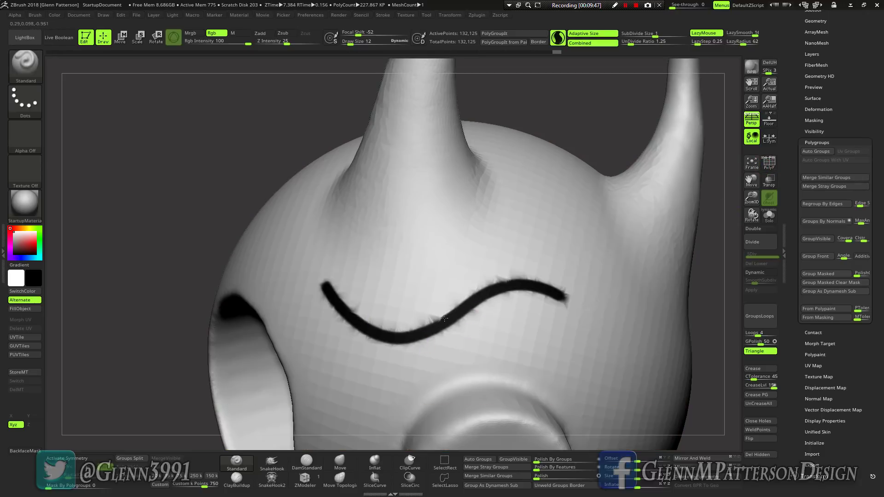
{"action": "key", "text": "ctrl+z"}
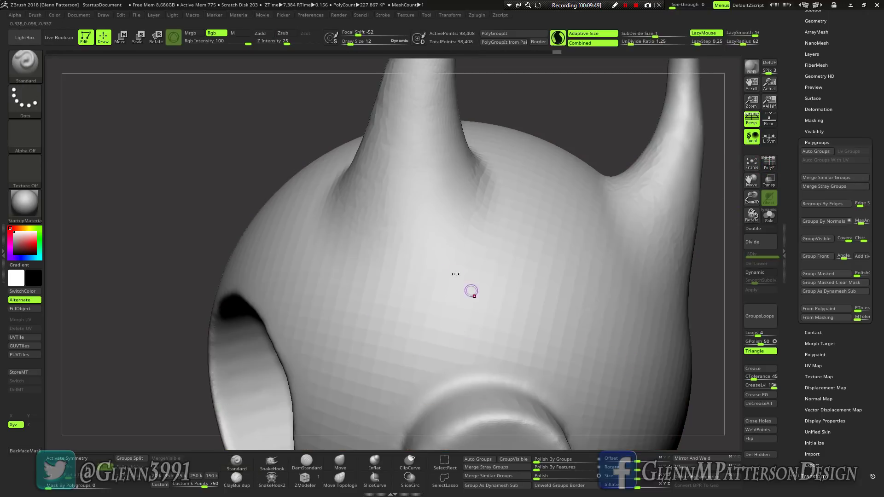
{"action": "right_click_drag", "start_coordinate": [438, 260], "coordinate": [695, 231]}
{"action": "left_click_drag", "start_coordinate": [753, 197], "coordinate": [752, 172]}
{"action": "mouse_move", "coordinate": [351, 193]}
{"action": "left_mouse_down"}
{"action": "mouse_move", "coordinate": [356, 228]}
{"action": "mouse_move", "coordinate": [396, 265]}
{"action": "mouse_move", "coordinate": [440, 267]}
{"action": "mouse_move", "coordinate": [462, 257]}
{"action": "left_mouse_up"}
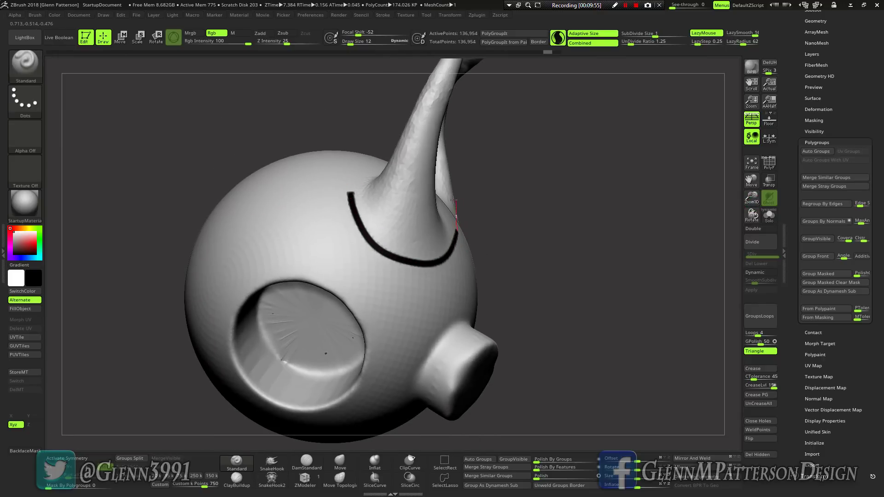
{"action": "left_click_drag", "start_coordinate": [451, 216], "coordinate": [449, 214]}
{"action": "mouse_move", "coordinate": [566, 212]}
{"action": "right_mouse_down"}
{"action": "mouse_move", "coordinate": [492, 230]}
{"action": "mouse_move", "coordinate": [464, 270]}
{"action": "right_mouse_up"}
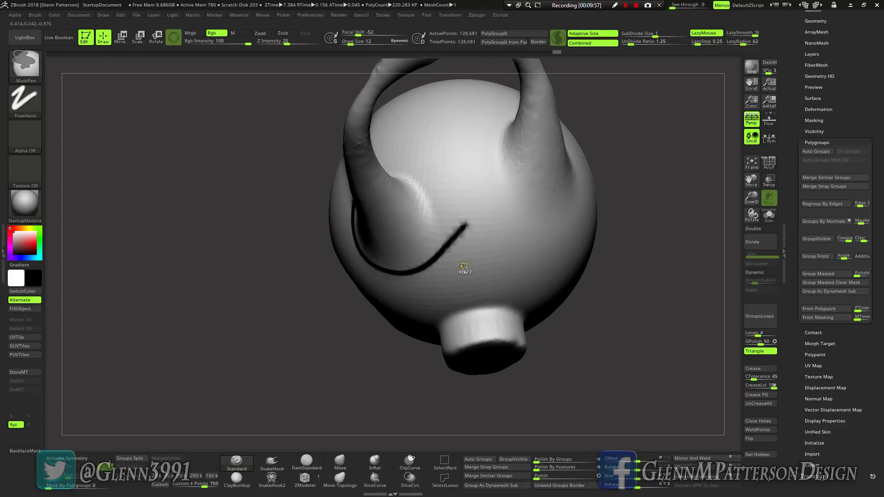
{"action": "key", "text": "ctrl+z"}
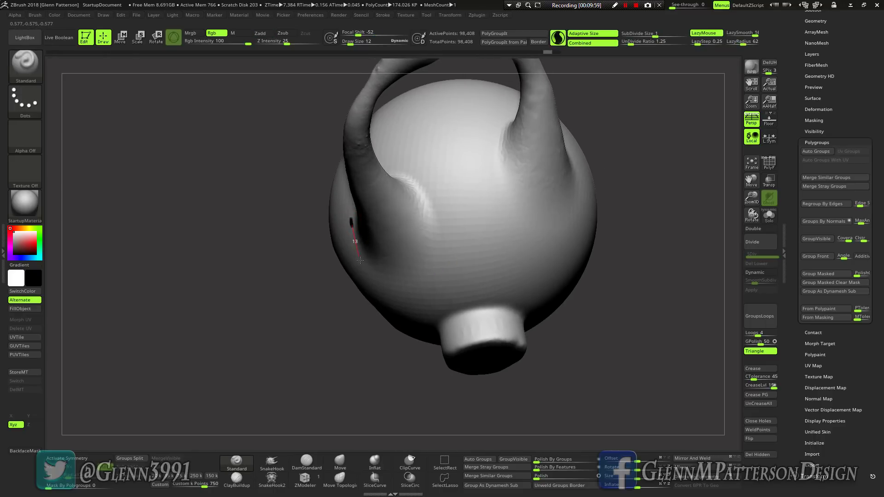
- Paint a black outline on the sphere around the base of the loop's first leg
{"action": "mouse_move", "coordinate": [424, 256]}
{"action": "left_mouse_down"}
{"action": "mouse_move", "coordinate": [420, 177]}
{"action": "mouse_move", "coordinate": [413, 161]}
{"action": "mouse_move", "coordinate": [385, 158]}
{"action": "left_mouse_up"}
{"action": "mouse_move", "coordinate": [387, 169]}
{"action": "right_mouse_down"}
{"action": "mouse_move", "coordinate": [382, 202]}
{"action": "mouse_move", "coordinate": [394, 203]}
{"action": "right_mouse_up"}
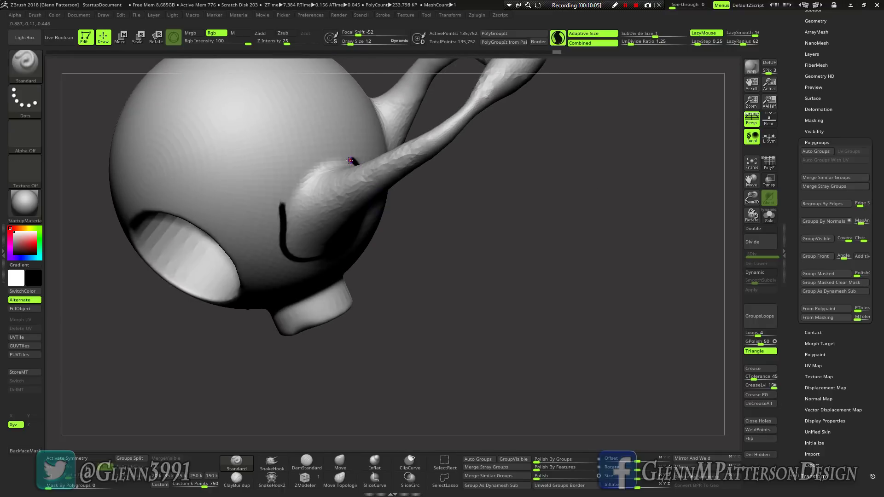
{"action": "mouse_move", "coordinate": [299, 164]}
{"action": "left_mouse_down"}
{"action": "mouse_move", "coordinate": [277, 213]}
{"action": "mouse_move", "coordinate": [278, 248]}
{"action": "left_mouse_up"}
- Paint a closed black outline on the sphere around the base of the loop's second leg
{"action": "mouse_move", "coordinate": [350, 242]}
{"action": "right_mouse_down"}
{"action": "mouse_move", "coordinate": [389, 239]}
{"action": "mouse_move", "coordinate": [471, 152]}
{"action": "right_mouse_up"}
{"action": "mouse_move", "coordinate": [417, 145]}
{"action": "left_mouse_down"}
{"action": "mouse_move", "coordinate": [420, 173]}
{"action": "mouse_move", "coordinate": [463, 199]}
{"action": "mouse_move", "coordinate": [500, 187]}
{"action": "mouse_move", "coordinate": [529, 165]}
{"action": "mouse_move", "coordinate": [533, 138]}
{"action": "mouse_move", "coordinate": [530, 110]}
{"action": "mouse_move", "coordinate": [504, 99]}
{"action": "left_mouse_up"}
{"action": "mouse_move", "coordinate": [505, 98]}
{"action": "right_mouse_down"}
{"action": "mouse_move", "coordinate": [431, 180]}
{"action": "mouse_move", "coordinate": [471, 173]}
{"action": "right_mouse_up"}
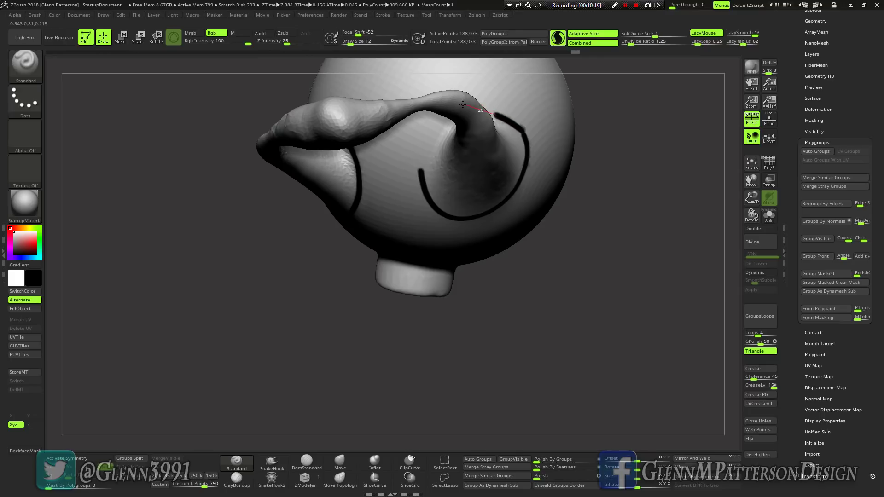
{"action": "right_click_drag", "start_coordinate": [458, 126], "coordinate": [447, 126]}
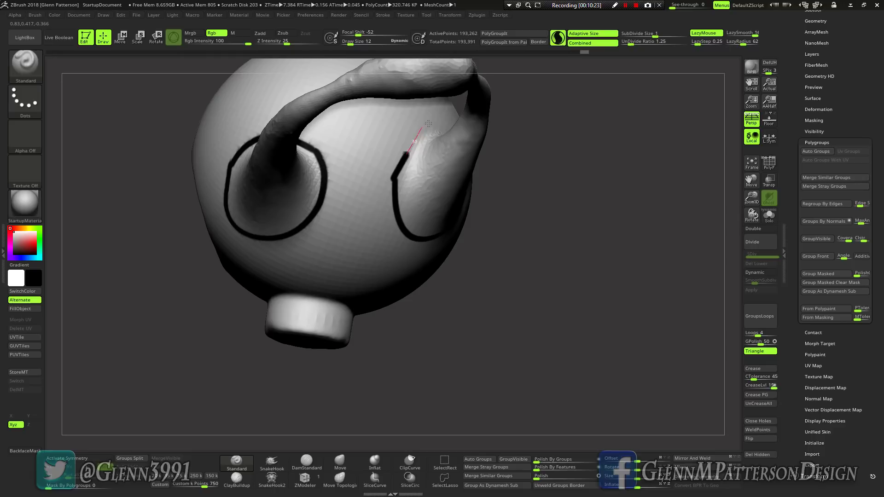
{"action": "left_click_drag", "start_coordinate": [428, 123], "coordinate": [447, 119]}
{"action": "right_click_drag", "start_coordinate": [460, 147], "coordinate": [425, 181]}
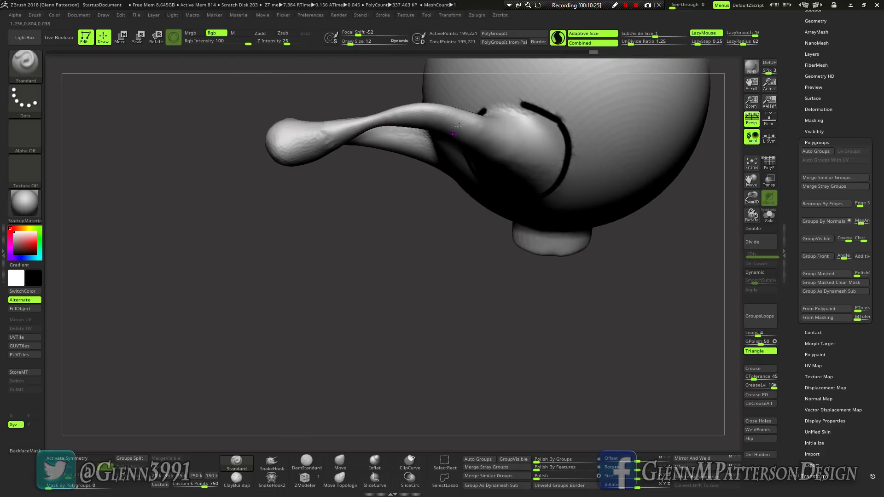
{"action": "left_click_drag", "start_coordinate": [522, 98], "coordinate": [553, 105]}
{"action": "mouse_move", "coordinate": [543, 150]}
{"action": "right_mouse_down"}
{"action": "mouse_move", "coordinate": [535, 225]}
{"action": "mouse_move", "coordinate": [505, 292]}
{"action": "mouse_move", "coordinate": [571, 272]}
{"action": "right_mouse_up"}
{"action": "left_click_drag", "start_coordinate": [751, 182], "coordinate": [781, 103]}
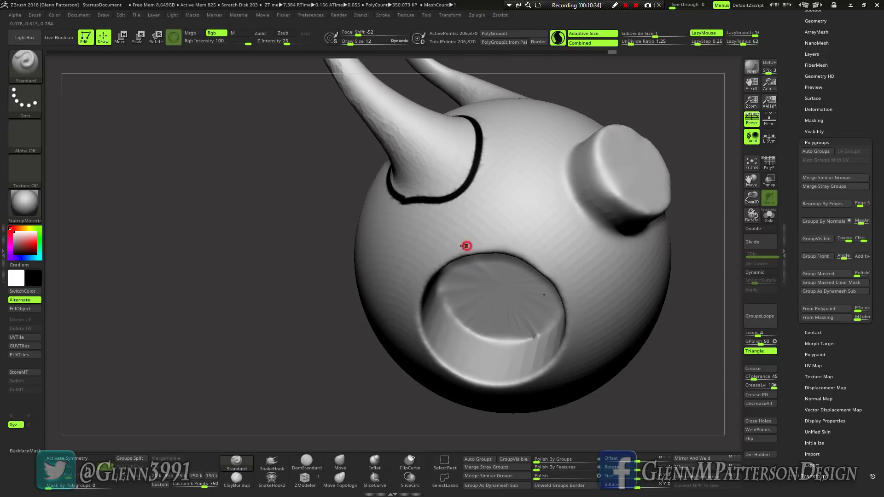
{"action": "left_click_drag", "start_coordinate": [429, 262], "coordinate": [408, 281]}
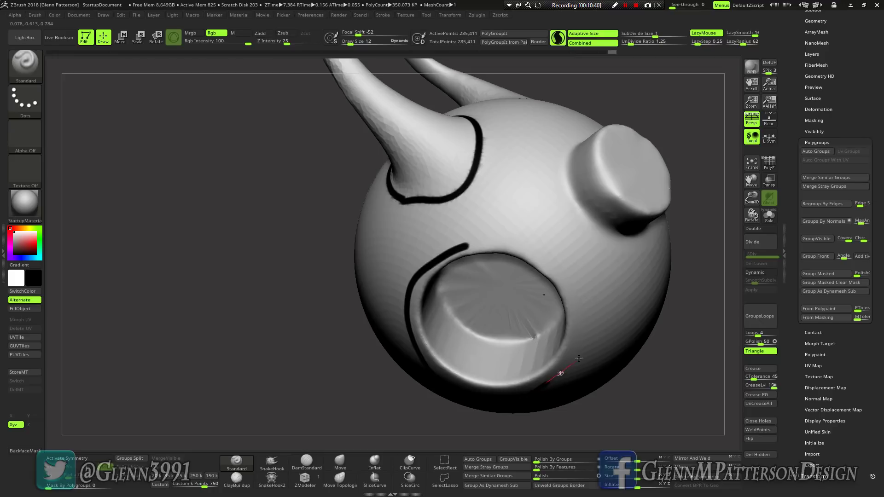
{"action": "mouse_move", "coordinate": [578, 281]}
{"action": "left_mouse_down"}
{"action": "mouse_move", "coordinate": [555, 256]}
{"action": "mouse_move", "coordinate": [464, 237]}
{"action": "left_mouse_up"}
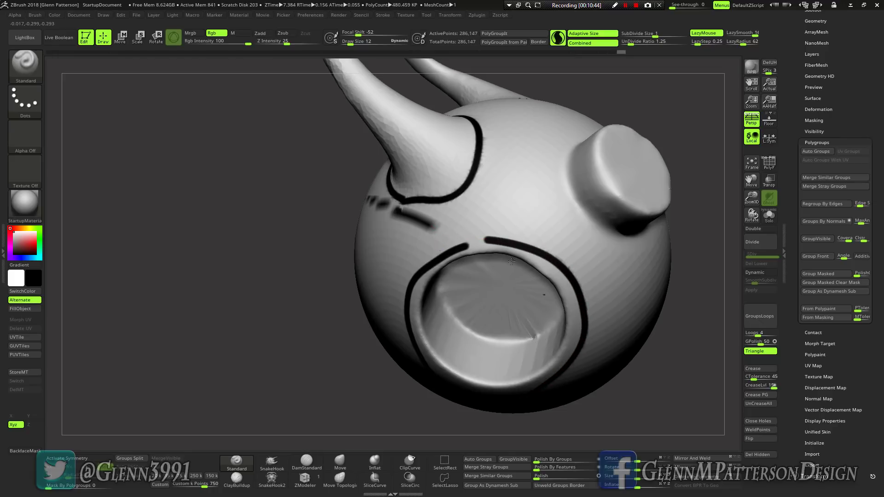
{"action": "key", "text": "ctrl+z"}
- Paint a closed black ring on the sphere just outside the rim of the round recess
{"action": "right_click_drag", "start_coordinate": [508, 245], "coordinate": [509, 199]}
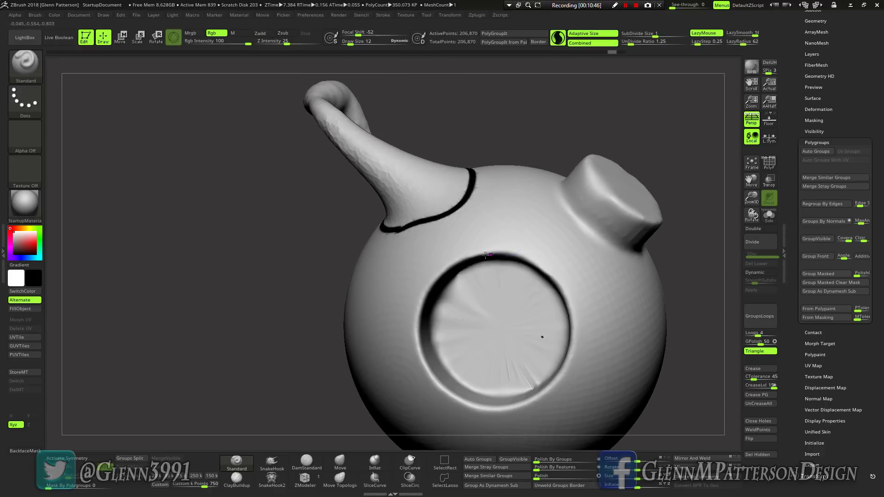
{"action": "left_click_drag", "start_coordinate": [467, 248], "coordinate": [408, 297]}
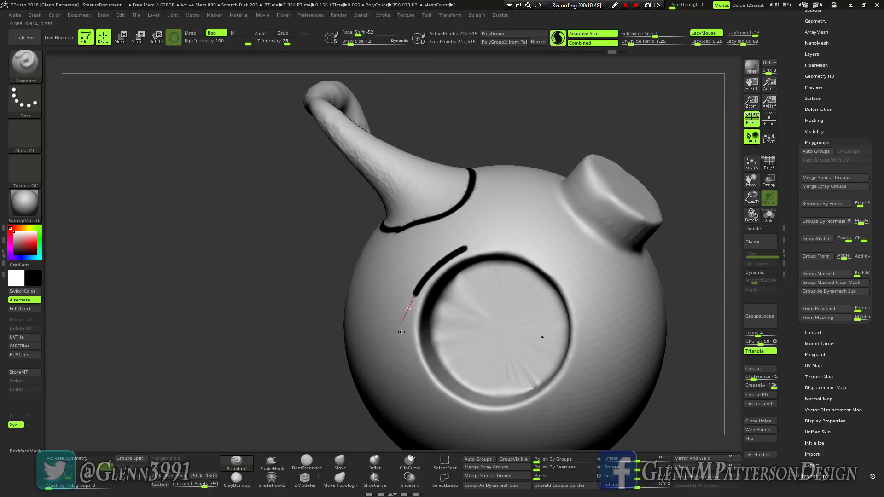
{"action": "mouse_move", "coordinate": [402, 332]}
{"action": "left_mouse_down"}
{"action": "mouse_move", "coordinate": [405, 389]}
{"action": "mouse_move", "coordinate": [443, 416]}
{"action": "mouse_move", "coordinate": [485, 427]}
{"action": "left_mouse_up"}
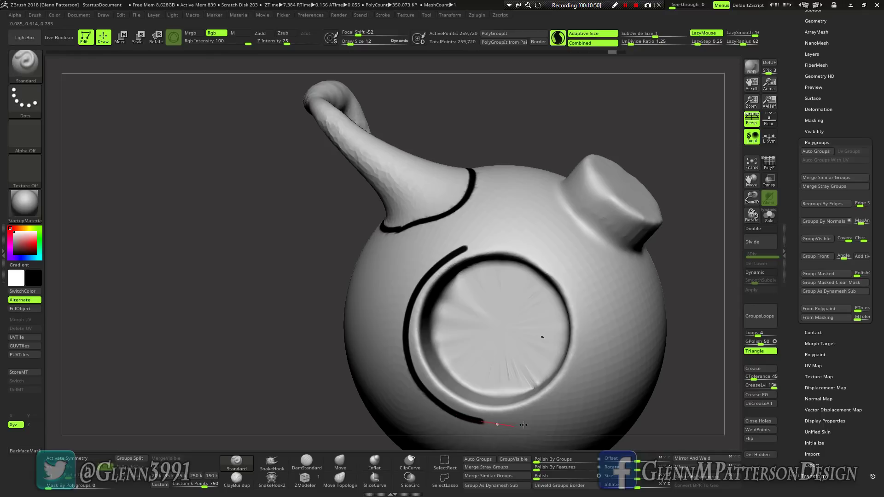
{"action": "mouse_move", "coordinate": [561, 404]}
{"action": "left_mouse_down"}
{"action": "mouse_move", "coordinate": [581, 360]}
{"action": "mouse_move", "coordinate": [584, 297]}
{"action": "mouse_move", "coordinate": [537, 252]}
{"action": "mouse_move", "coordinate": [511, 244]}
{"action": "mouse_move", "coordinate": [449, 249]}
{"action": "left_mouse_up"}
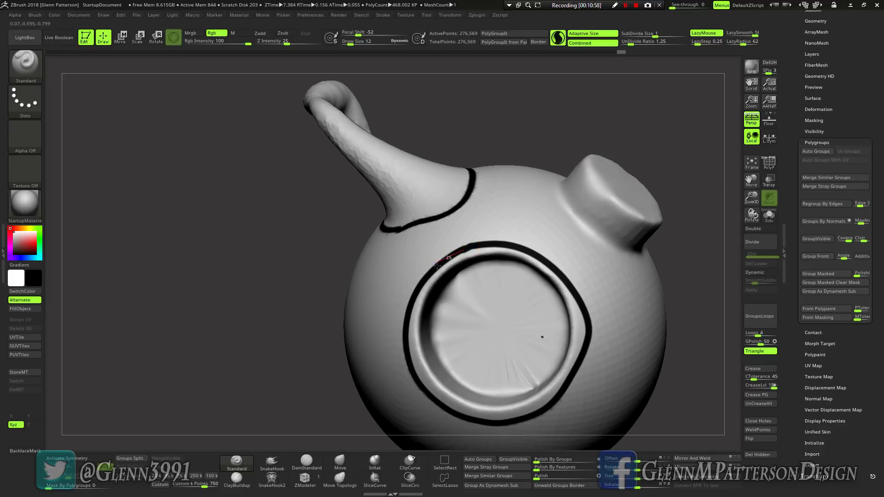
{"action": "left_click_drag", "start_coordinate": [437, 266], "coordinate": [433, 268]}
- Paint a closed black ring on the sphere around the base of the protruding cylinder
{"action": "mouse_move", "coordinate": [621, 230]}
{"action": "right_mouse_down"}
{"action": "mouse_move", "coordinate": [592, 242]}
{"action": "mouse_move", "coordinate": [571, 226]}
{"action": "mouse_move", "coordinate": [582, 214]}
{"action": "right_mouse_up"}
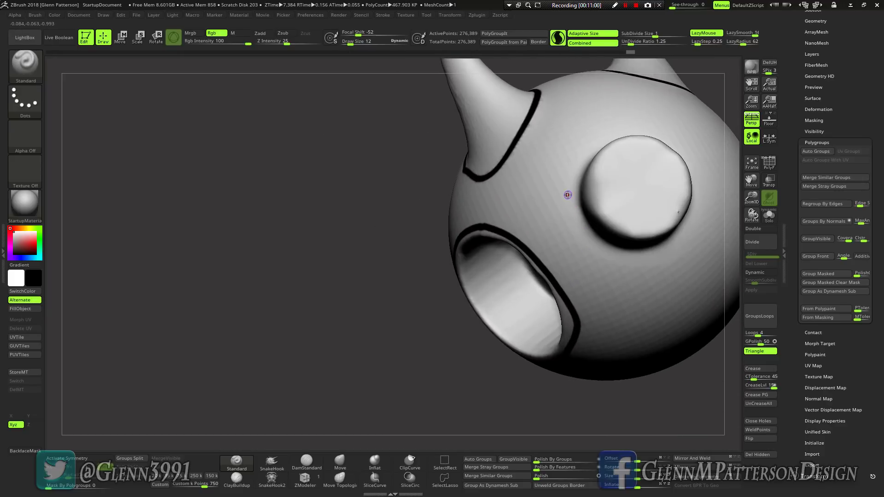
{"action": "mouse_move", "coordinate": [571, 233]}
{"action": "left_mouse_down"}
{"action": "mouse_move", "coordinate": [592, 263]}
{"action": "mouse_move", "coordinate": [643, 277]}
{"action": "mouse_move", "coordinate": [691, 262]}
{"action": "mouse_move", "coordinate": [713, 180]}
{"action": "mouse_move", "coordinate": [697, 143]}
{"action": "mouse_move", "coordinate": [669, 133]}
{"action": "left_mouse_up"}
{"action": "right_click_drag", "start_coordinate": [669, 132], "coordinate": [682, 132]}
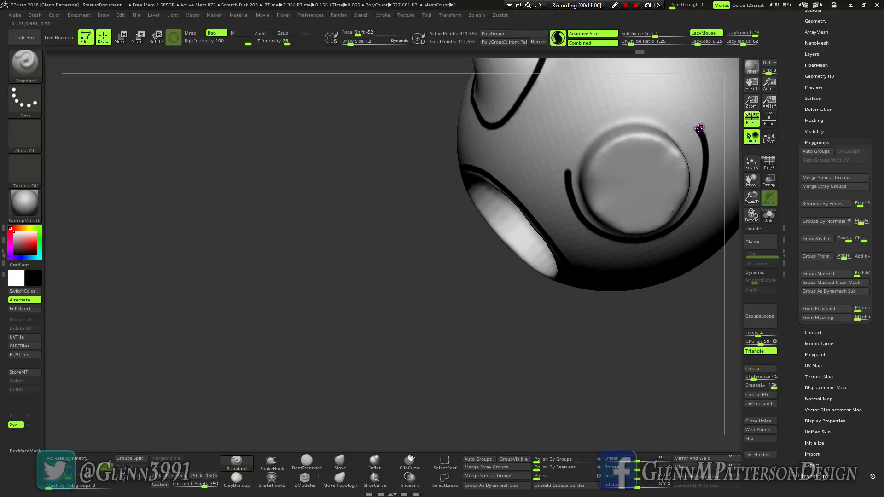
{"action": "mouse_move", "coordinate": [656, 120]}
{"action": "left_mouse_down"}
{"action": "mouse_move", "coordinate": [593, 113]}
{"action": "mouse_move", "coordinate": [572, 134]}
{"action": "mouse_move", "coordinate": [563, 206]}
{"action": "left_mouse_up"}
{"action": "mouse_move", "coordinate": [600, 208]}
{"action": "right_mouse_down"}
{"action": "mouse_move", "coordinate": [640, 151]}
{"action": "mouse_move", "coordinate": [532, 256]}
{"action": "right_mouse_up"}
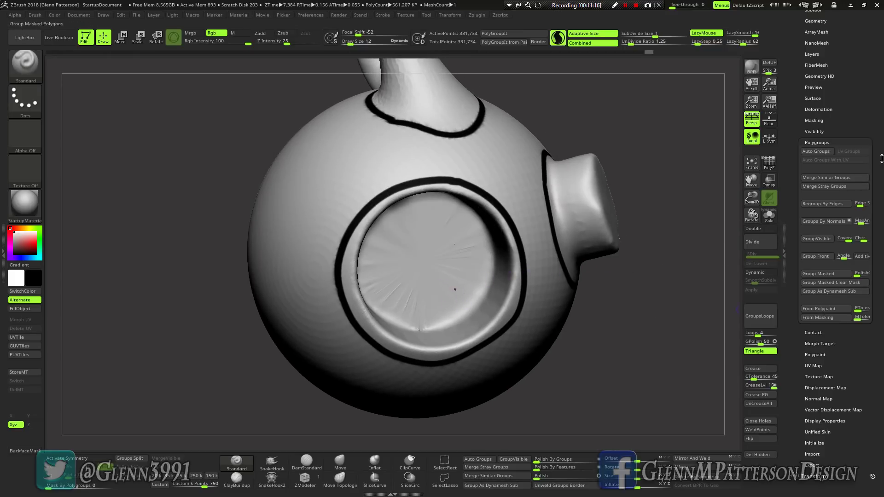
- Close the holes in the mesh with Close Holes and show the polygon wireframe over the recess
{"action": "scroll", "coordinate": [824, 86], "scroll_direction": "up", "scroll_amount": 3}
{"action": "left_click", "coordinate": [815, 70]}
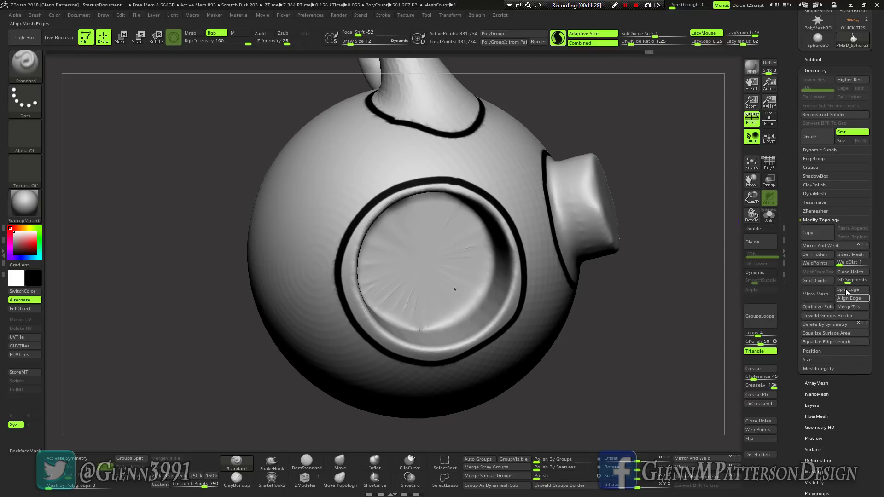
{"action": "left_click", "coordinate": [848, 274]}
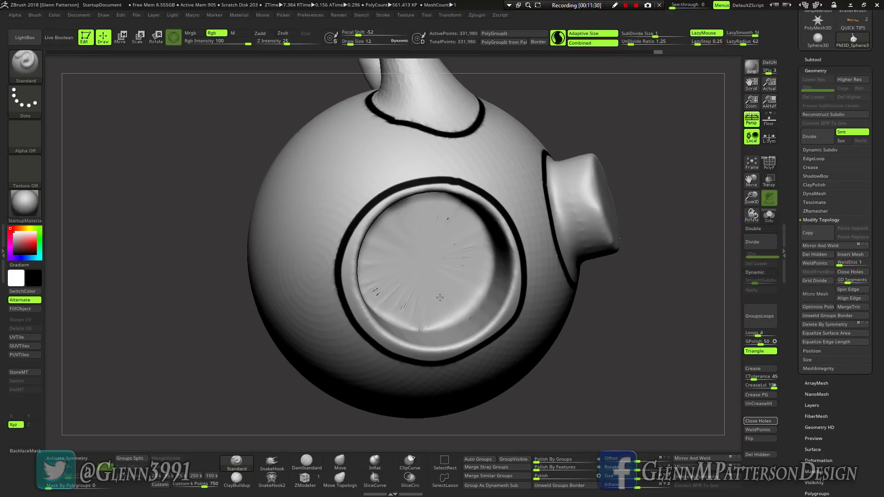
{"action": "mouse_move", "coordinate": [439, 302]}
{"action": "right_mouse_down"}
{"action": "mouse_move", "coordinate": [429, 282]}
{"action": "mouse_move", "coordinate": [440, 285]}
{"action": "right_mouse_up"}
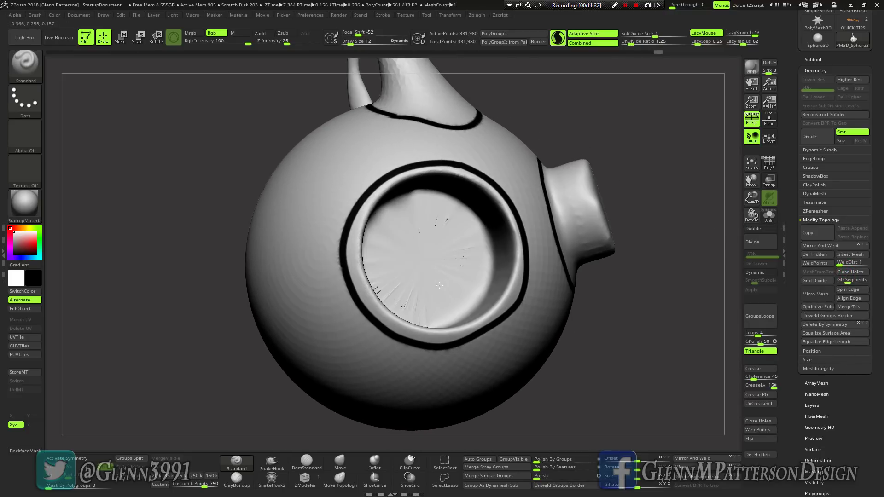
{"action": "left_click", "coordinate": [769, 162]}
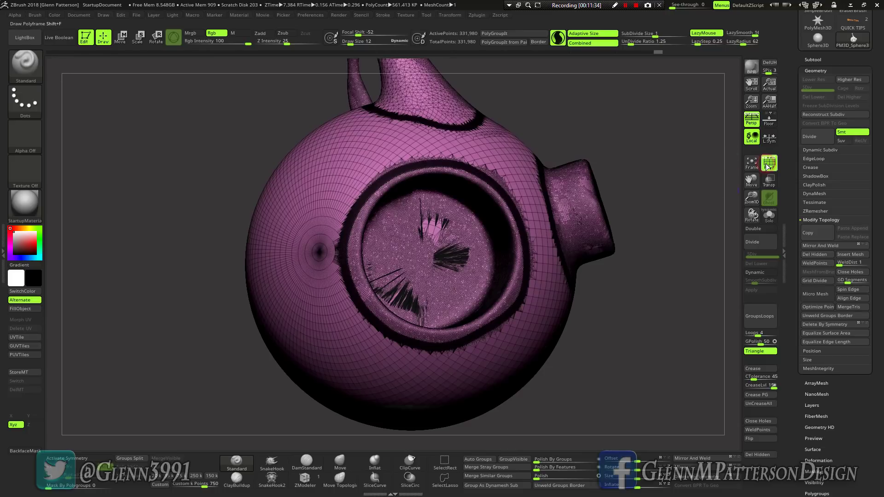
{"action": "right_click_drag", "start_coordinate": [464, 293], "coordinate": [436, 283]}
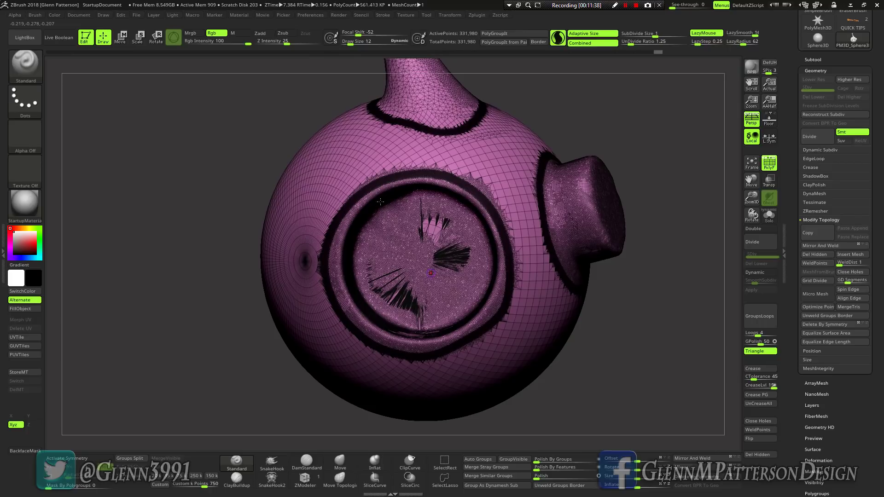
- Turn off Rgb for the Smooth brush, set Draw Size to 90 and smooth the floor of the recess
{"action": "key", "text": "shift"}
{"action": "left_click", "coordinate": [219, 32], "text": "shift"}
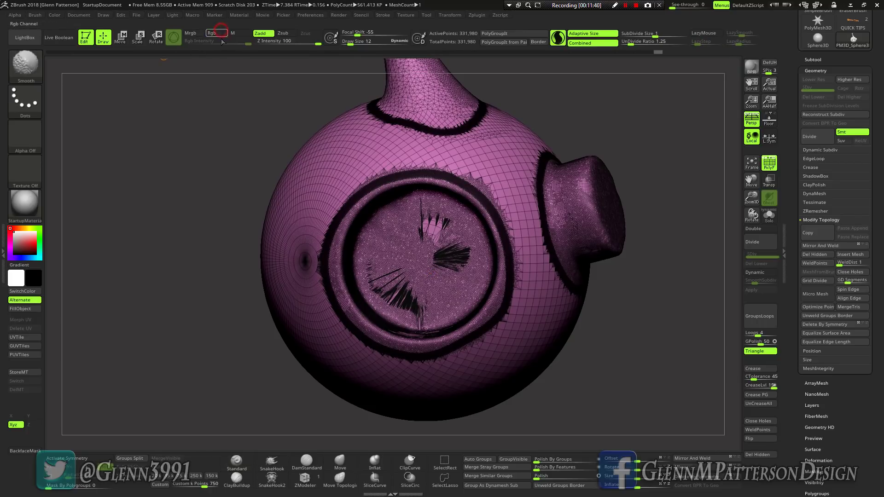
{"action": "mouse_move", "coordinate": [410, 264]}
{"action": "right_mouse_down", "text": "shift"}
{"action": "mouse_move", "coordinate": [479, 285]}
{"action": "mouse_move", "coordinate": [387, 262]}
{"action": "mouse_move", "coordinate": [413, 267]}
{"action": "right_mouse_up", "text": "shift"}
{"action": "key", "text": "space"}
{"action": "mouse_move", "coordinate": [413, 266]}
{"action": "left_mouse_down"}
{"action": "mouse_move", "coordinate": [425, 267]}
{"action": "mouse_move", "coordinate": [426, 242]}
{"action": "mouse_move", "coordinate": [390, 306]}
{"action": "mouse_move", "coordinate": [442, 308]}
{"action": "mouse_move", "coordinate": [461, 248]}
{"action": "mouse_move", "coordinate": [386, 226]}
{"action": "mouse_move", "coordinate": [368, 248]}
{"action": "left_mouse_up"}
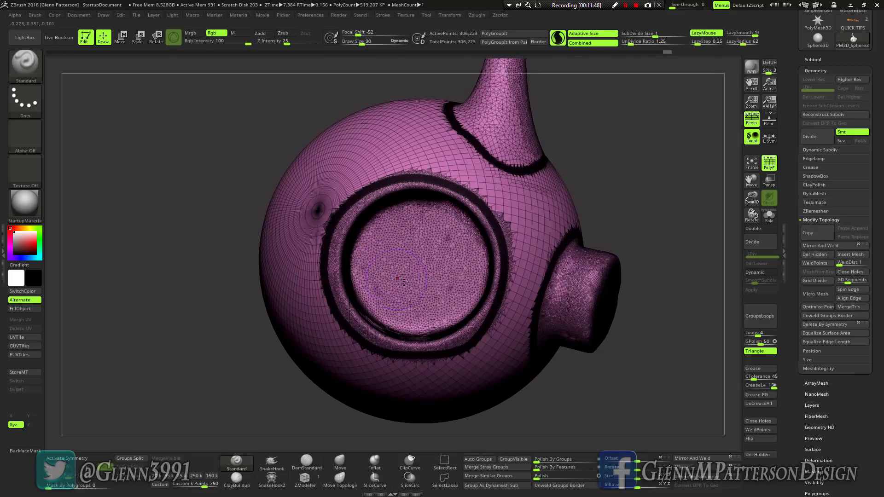
- Smooth the inner side walls of the recess with the Smooth brush
{"action": "right_click_drag", "start_coordinate": [403, 282], "coordinate": [393, 307]}
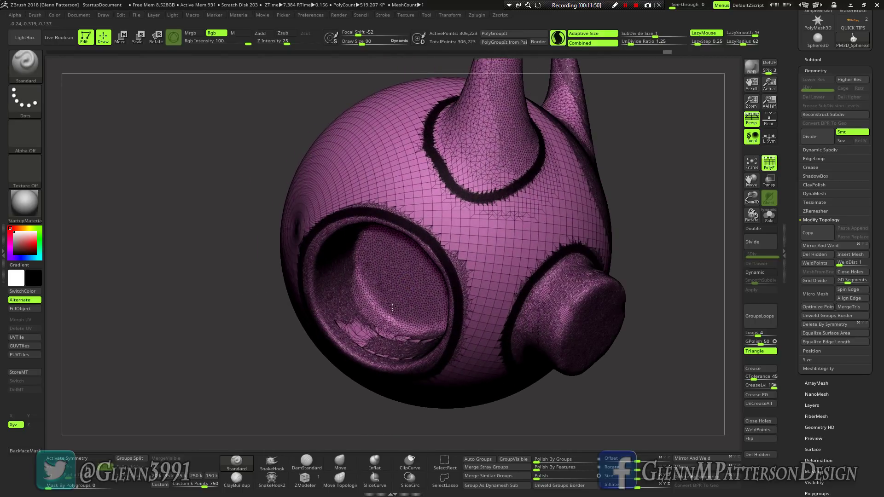
{"action": "left_click_drag", "start_coordinate": [351, 330], "coordinate": [420, 344], "text": "shift"}
{"action": "right_click_drag", "start_coordinate": [393, 310], "coordinate": [474, 295]}
{"action": "left_click_drag", "start_coordinate": [477, 326], "coordinate": [465, 336], "text": "shift"}
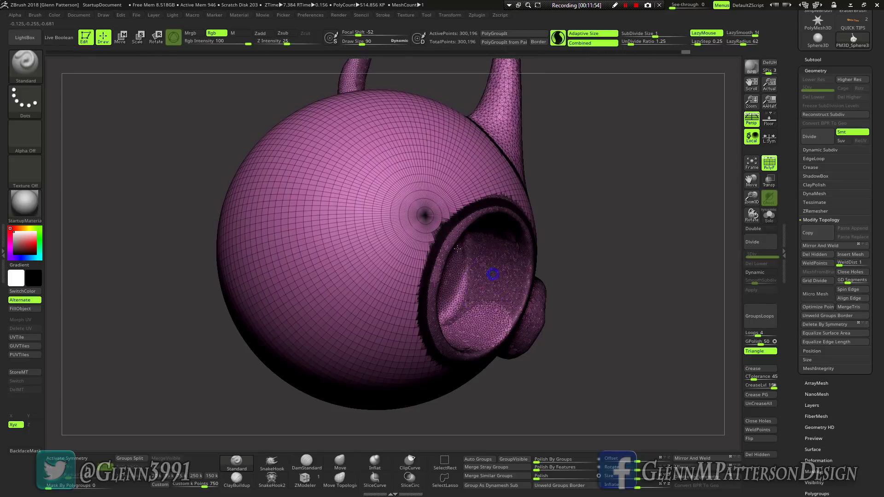
{"action": "right_click_drag", "start_coordinate": [458, 249], "coordinate": [518, 301]}
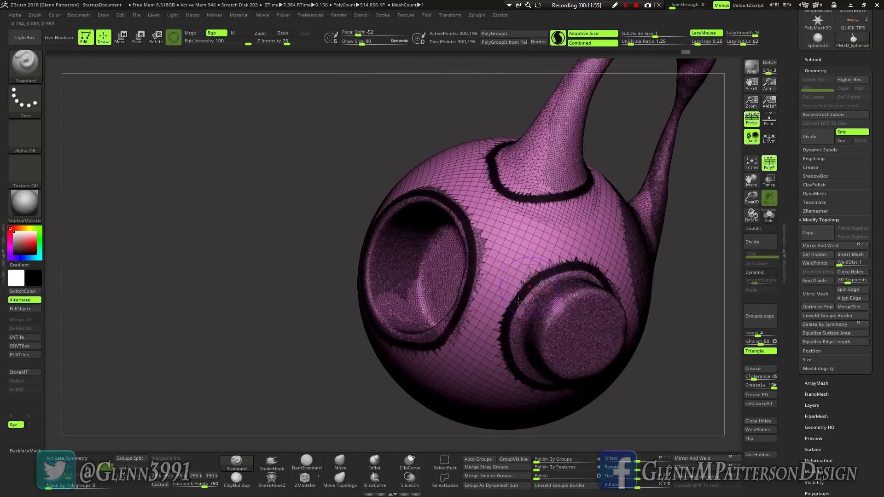
- Hide the polygon wireframe, switch the active color to white and paint over the stray dark specks inside the recess
{"action": "left_click", "coordinate": [768, 170]}
{"action": "right_click_drag", "start_coordinate": [461, 300], "coordinate": [504, 297]}
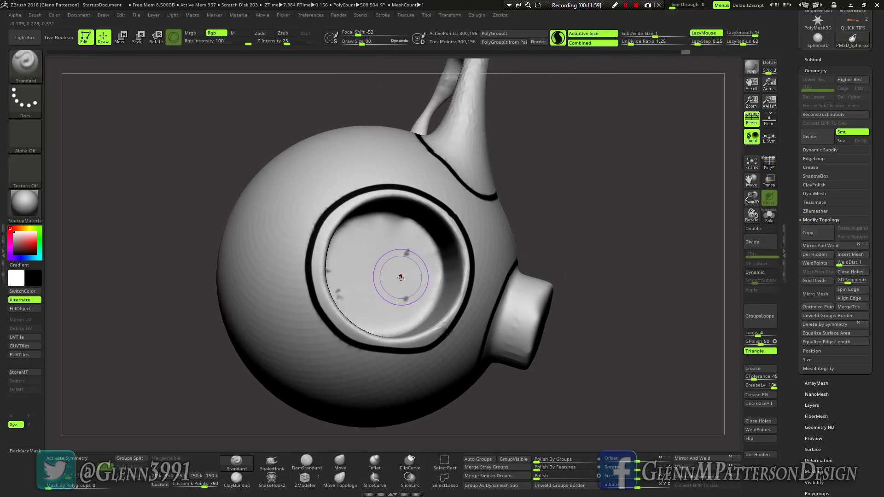
{"action": "left_click", "coordinate": [29, 292]}
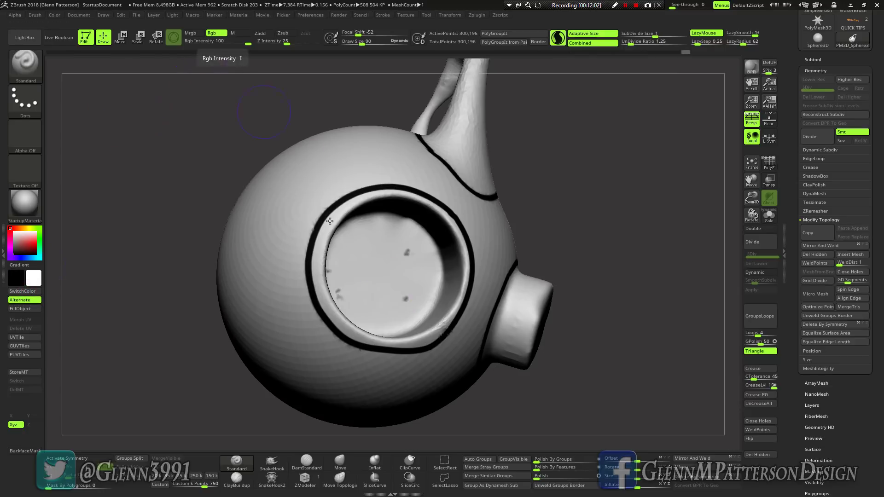
{"action": "left_click_drag", "start_coordinate": [408, 256], "coordinate": [409, 266]}
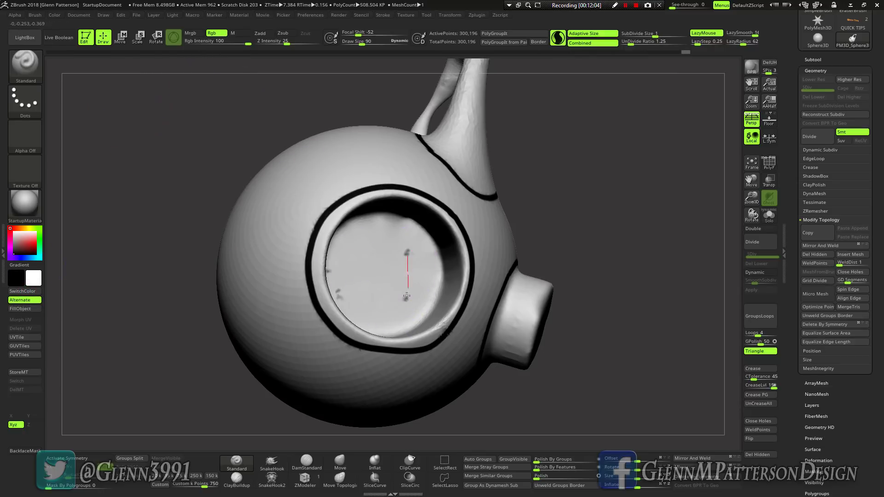
{"action": "right_click_drag", "start_coordinate": [395, 316], "coordinate": [345, 286]}
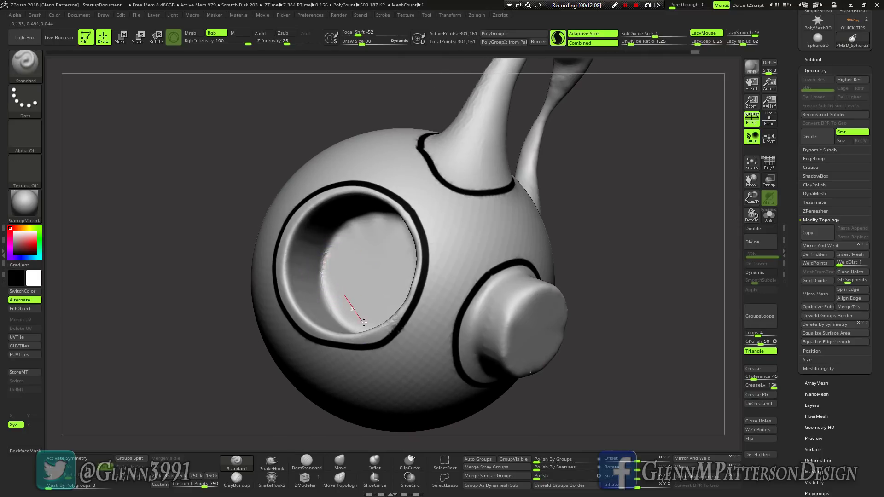
{"action": "left_click_drag", "start_coordinate": [363, 322], "coordinate": [362, 312]}
{"action": "mouse_move", "coordinate": [355, 288]}
{"action": "right_mouse_down"}
{"action": "mouse_move", "coordinate": [444, 278]}
{"action": "mouse_move", "coordinate": [374, 319]}
{"action": "right_mouse_up"}
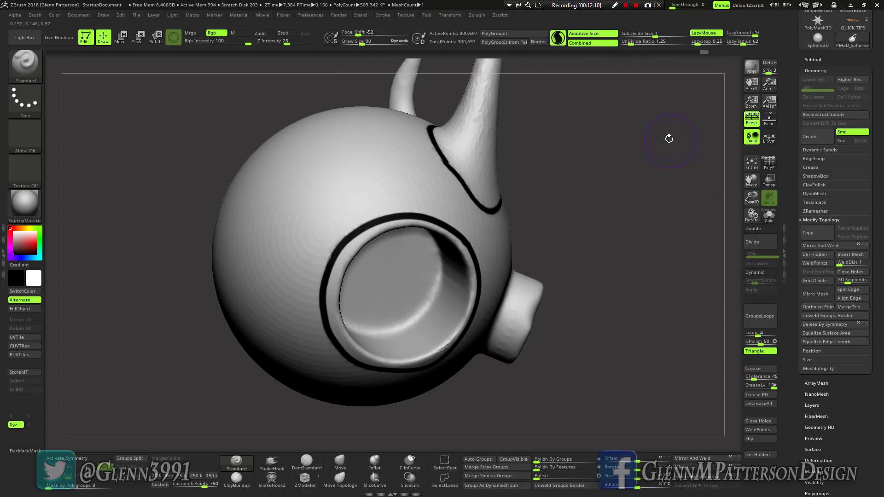
- Generate polygroups from the painted outlines with PolyGroupIt from Paint and show the polyframe to display the coloured groups
{"action": "left_click", "coordinate": [477, 15]}
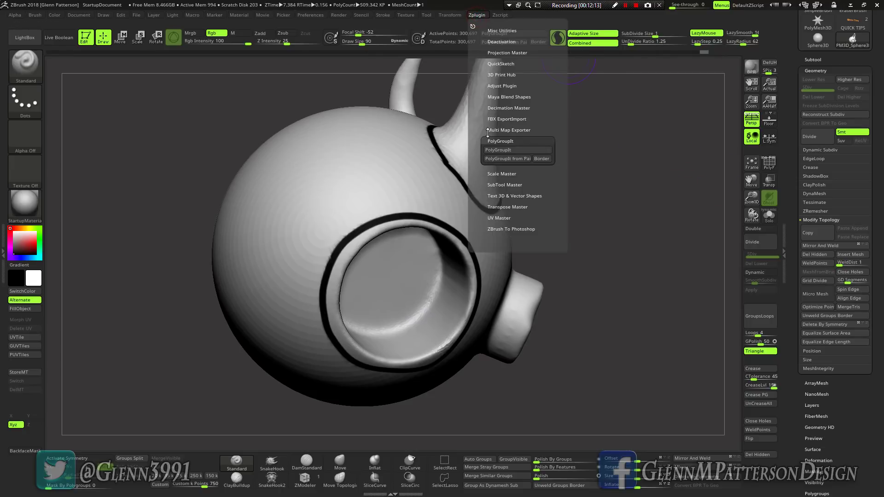
{"action": "left_click", "coordinate": [504, 158]}
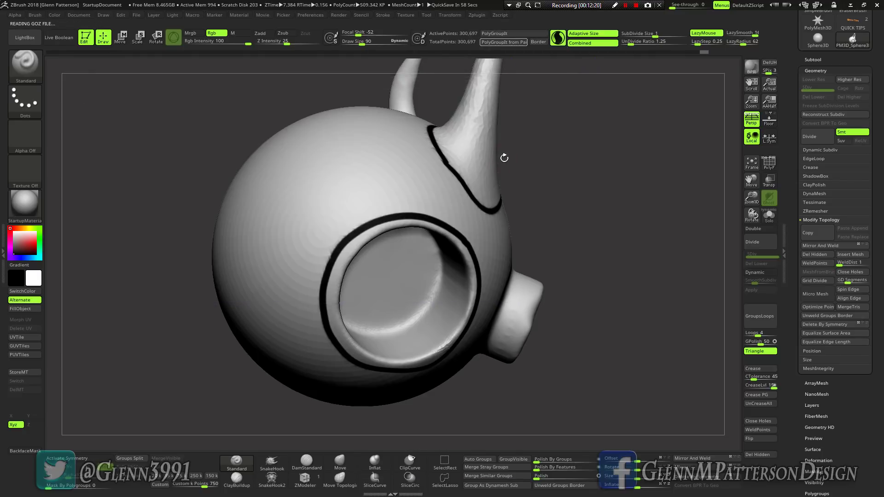
{"action": "right_click_drag", "start_coordinate": [488, 216], "coordinate": [478, 197]}
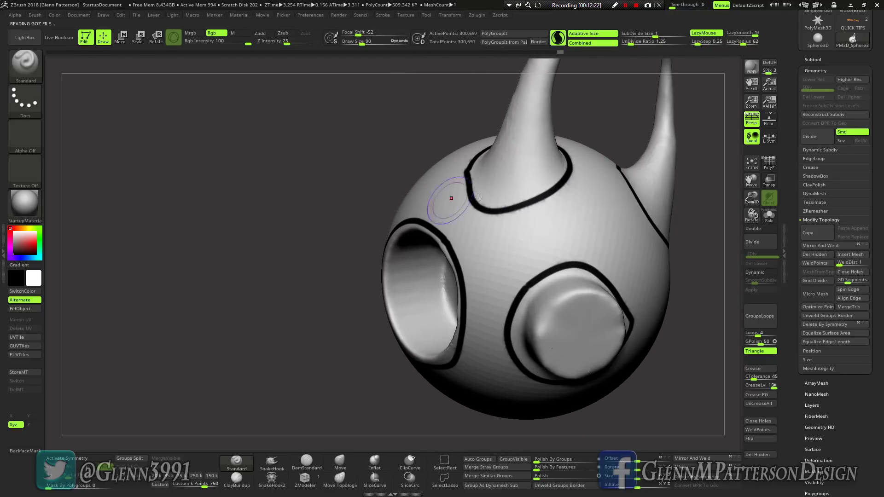
{"action": "left_click", "coordinate": [769, 164]}
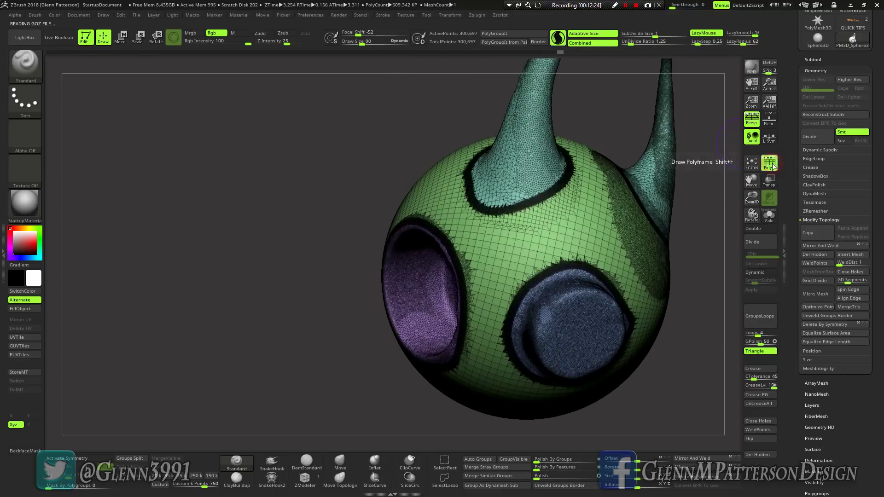
{"action": "mouse_move", "coordinate": [563, 258]}
{"action": "right_mouse_down"}
{"action": "mouse_move", "coordinate": [572, 209]}
{"action": "mouse_move", "coordinate": [551, 203]}
{"action": "mouse_move", "coordinate": [494, 225]}
{"action": "mouse_move", "coordinate": [552, 281]}
{"action": "mouse_move", "coordinate": [594, 268]}
{"action": "right_mouse_up"}
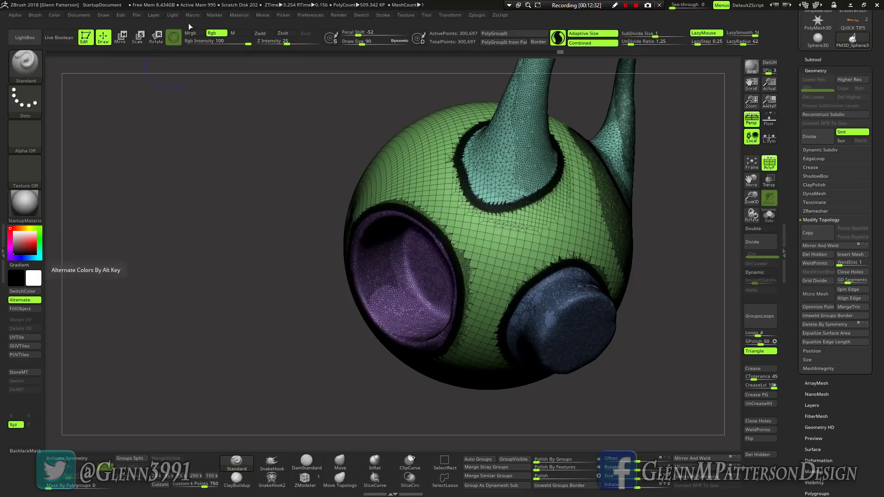
{"action": "left_click", "coordinate": [137, 18]}
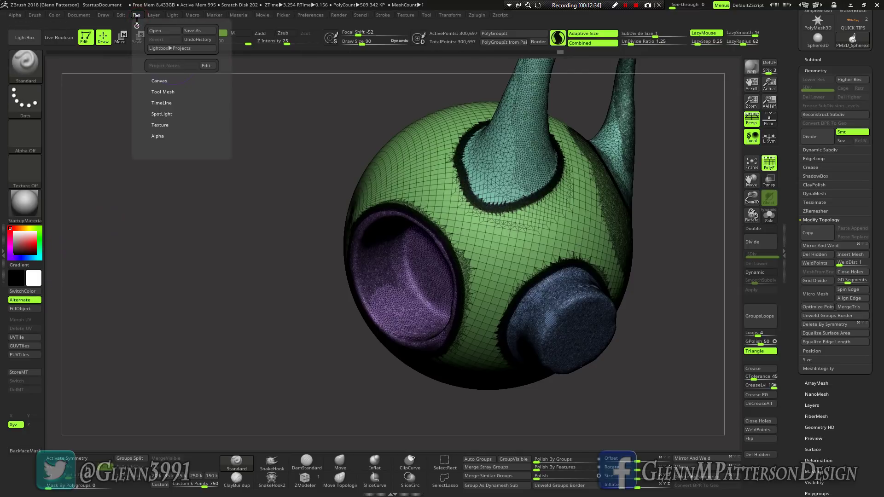
{"action": "mouse_move", "coordinate": [144, 15]}
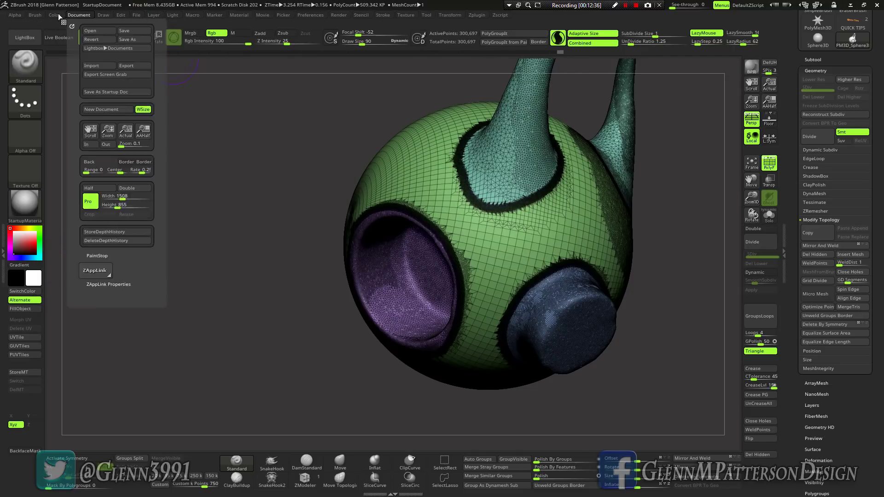
{"action": "mouse_move", "coordinate": [55, 15]}
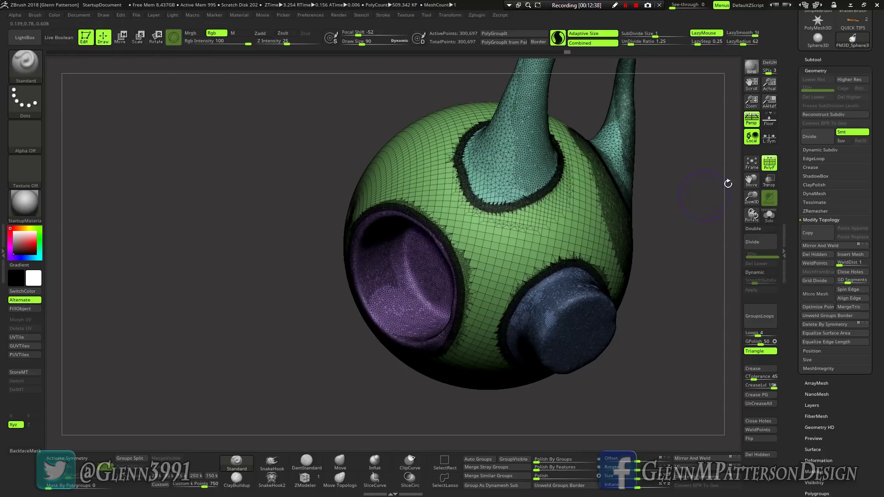
{"action": "left_click", "coordinate": [768, 164]}
{"action": "left_click", "coordinate": [768, 164]}
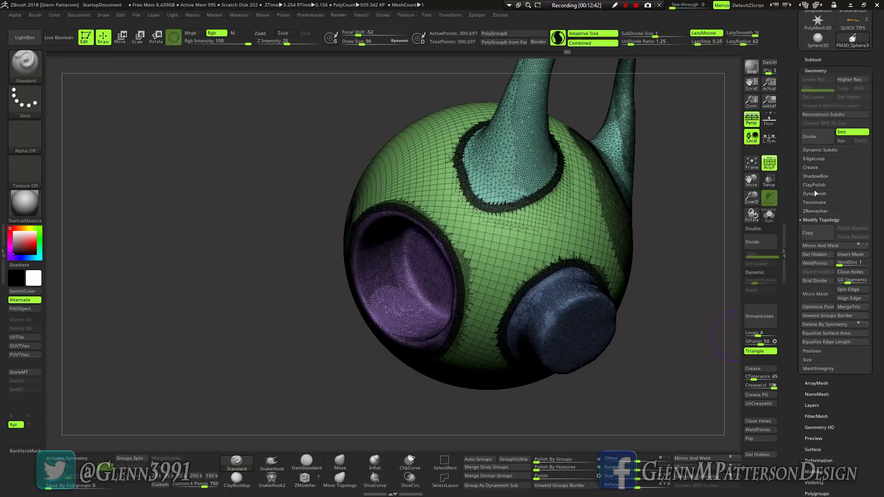
- Set the ZRemesher Target Polygons Count to 10 and turn on KeepGroups
{"action": "left_click", "coordinate": [815, 211]}
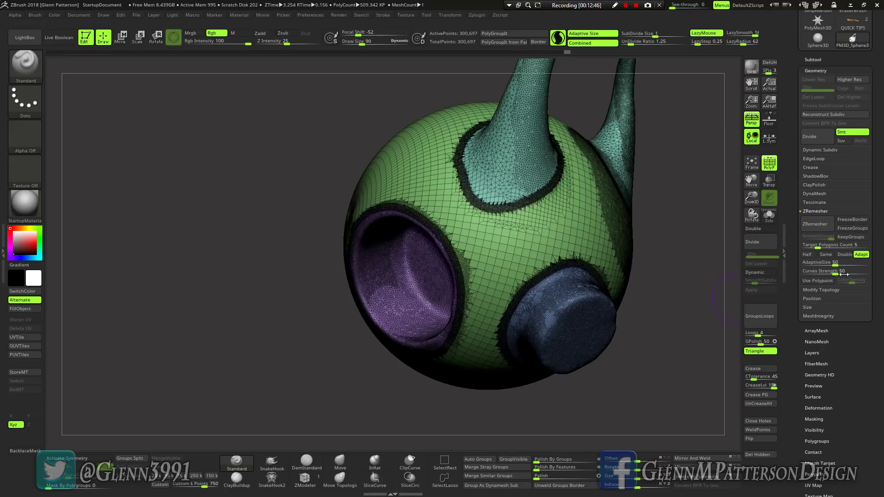
{"action": "left_click", "coordinate": [838, 247]}
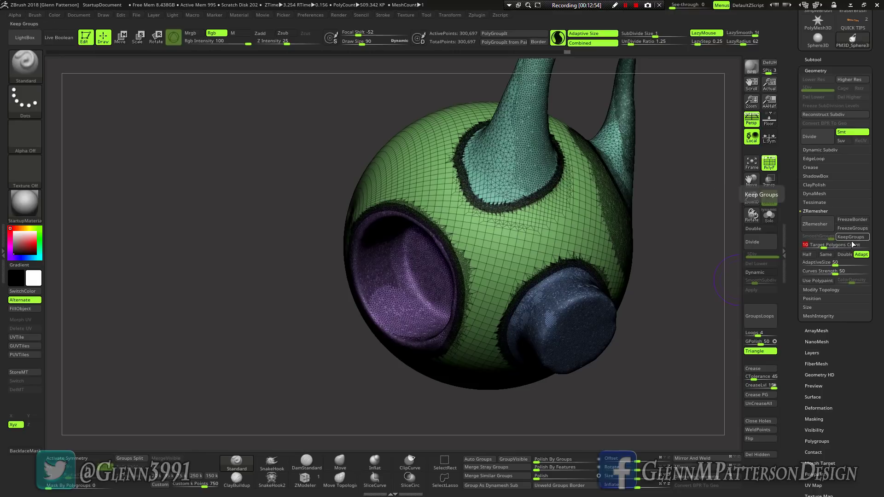
{"action": "left_click", "coordinate": [851, 237]}
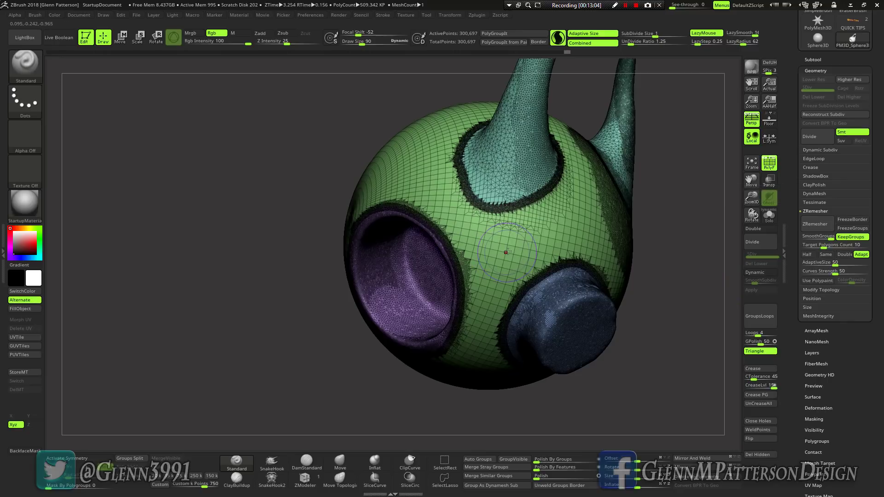
{"action": "key", "text": "w"}
{"action": "left_click", "coordinate": [488, 126]}
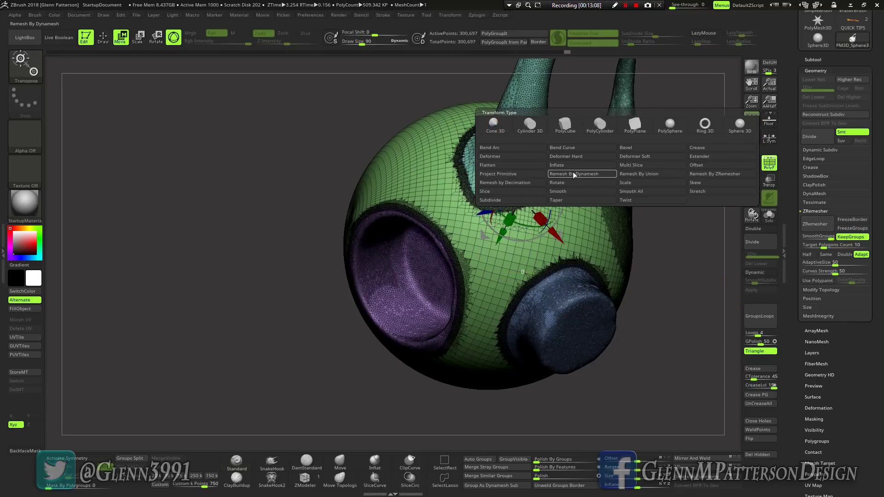
{"action": "left_click", "coordinate": [703, 175]}
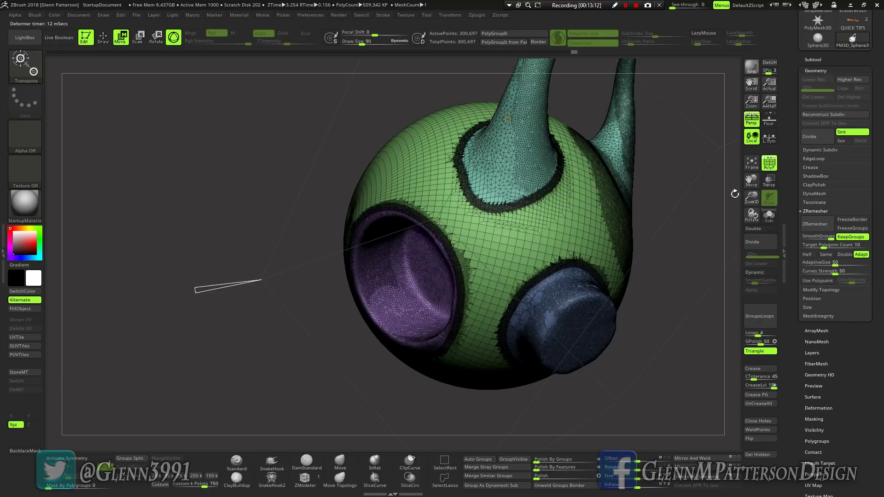
{"action": "left_click_drag", "start_coordinate": [751, 198], "coordinate": [749, 142]}
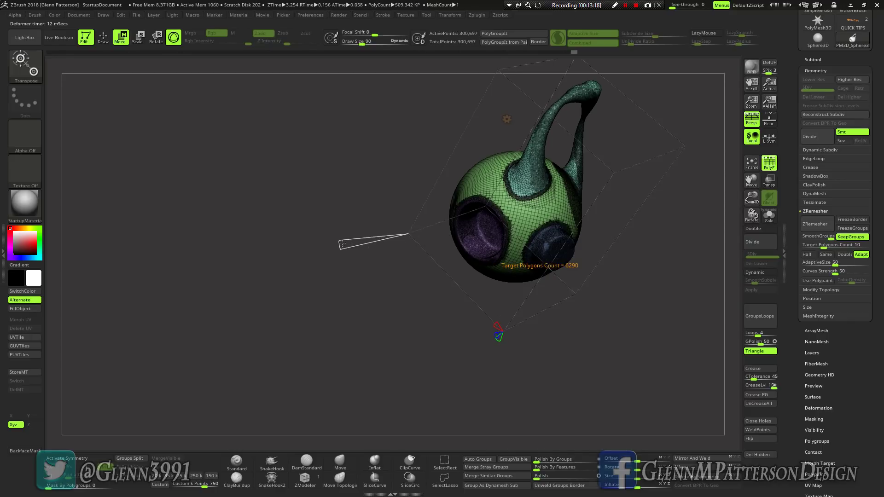
{"action": "left_click", "coordinate": [506, 119]}
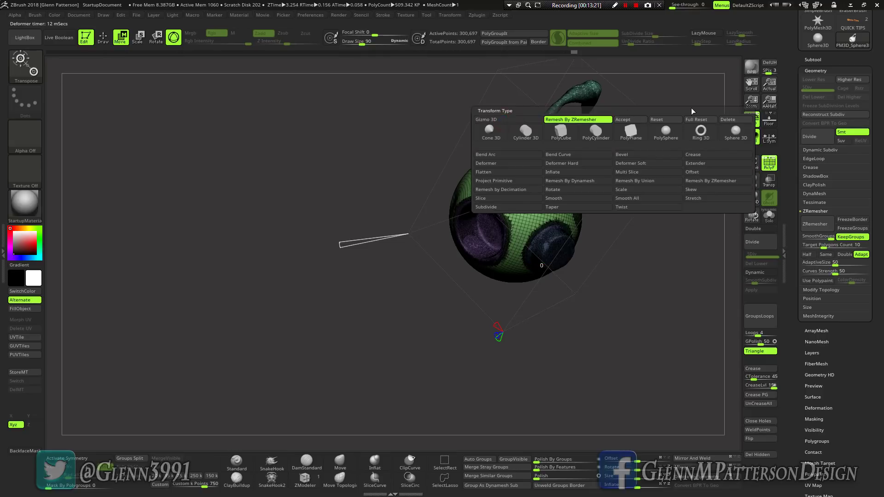
{"action": "left_click", "coordinate": [731, 121]}
{"action": "left_click_drag", "start_coordinate": [632, 305], "coordinate": [640, 364]}
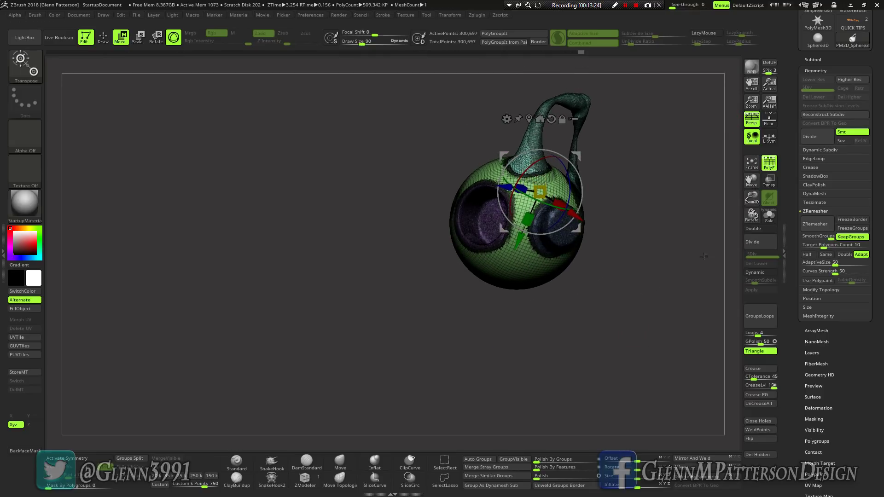
{"action": "left_click", "coordinate": [751, 162]}
{"action": "left_click", "coordinate": [103, 37]}
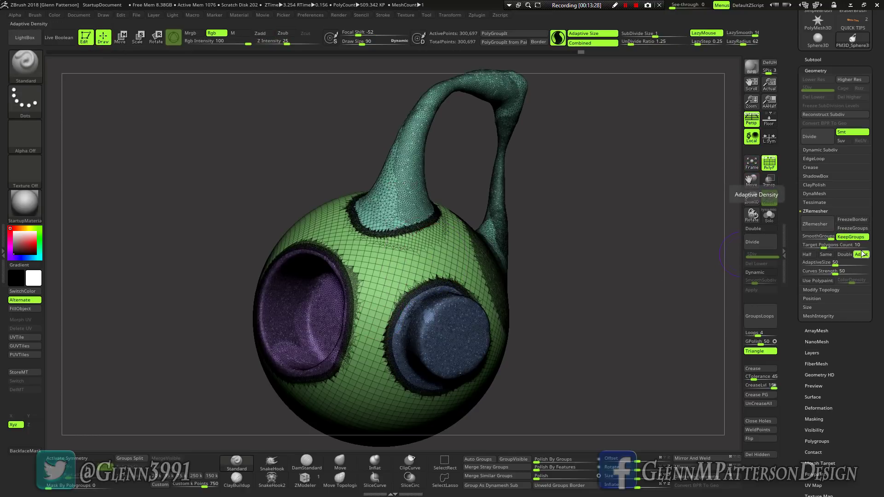
- Remesh the model with ZRemesher, keeping groups and using adaptive density, AdaptiveSize 50 and Curves Strength 50
{"action": "left_click", "coordinate": [822, 237]}
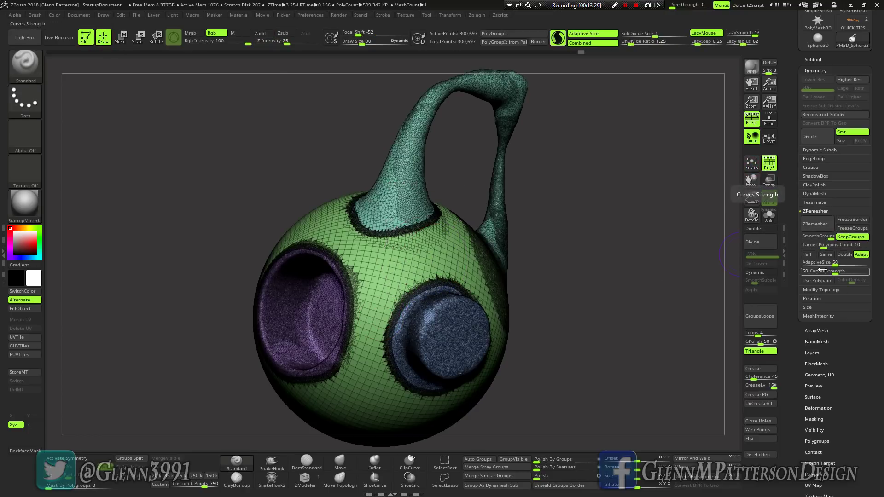
{"action": "left_click", "coordinate": [819, 228]}
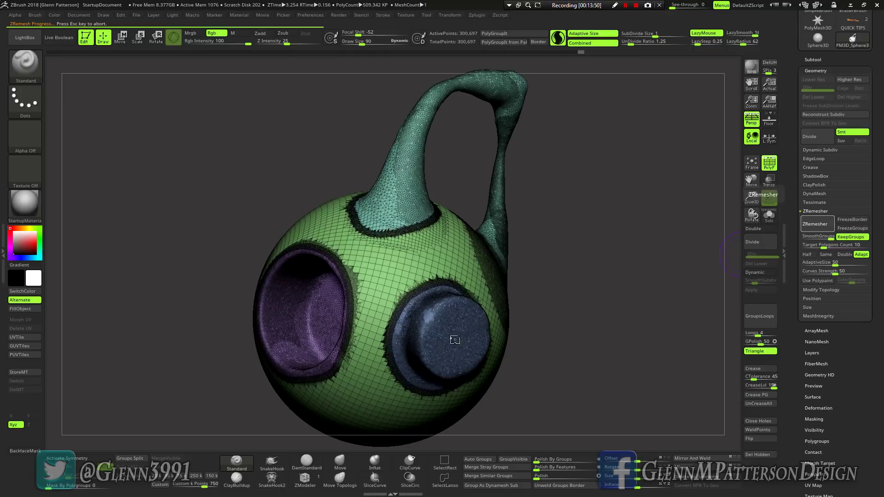
{"action": "mouse_move", "coordinate": [389, 282]}
{"action": "right_mouse_down"}
{"action": "mouse_move", "coordinate": [444, 307]}
{"action": "mouse_move", "coordinate": [369, 322]}
{"action": "mouse_move", "coordinate": [396, 319]}
{"action": "mouse_move", "coordinate": [396, 336]}
{"action": "right_mouse_up"}
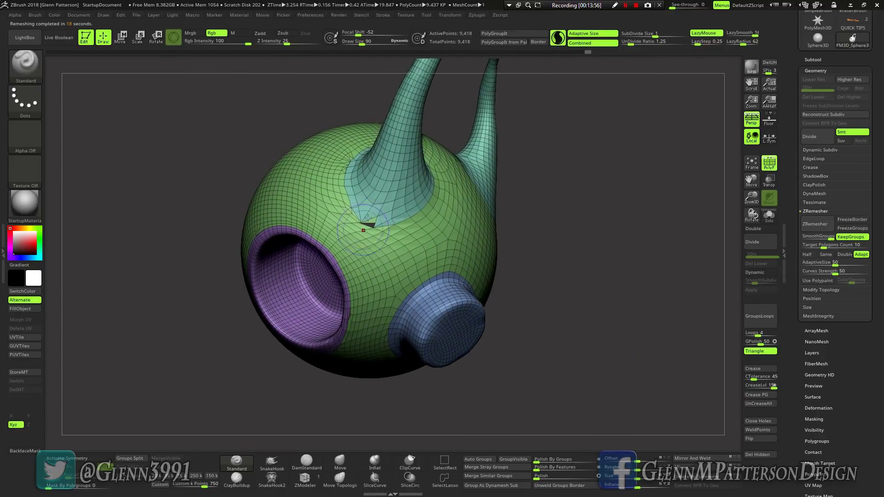
{"action": "right_click_drag", "start_coordinate": [379, 248], "coordinate": [390, 247]}
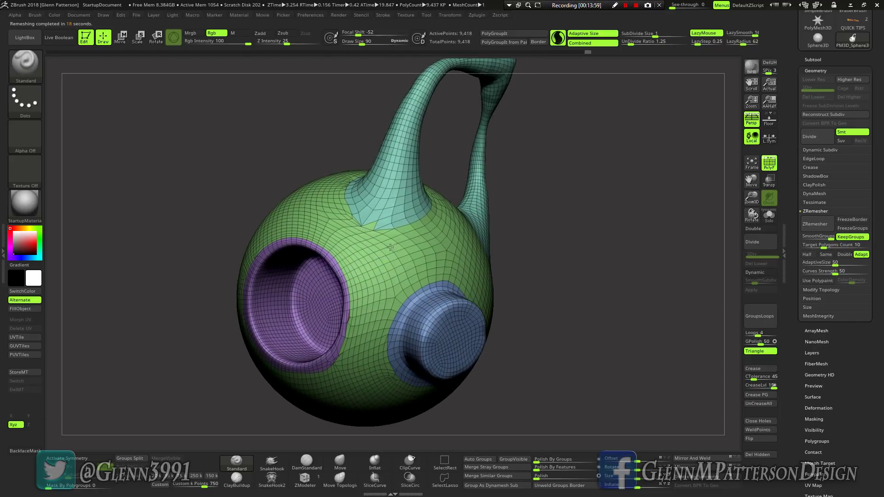
- Apply a slight Polish By Groups deformation to clean up the polygroup borders
{"action": "left_click", "coordinate": [826, 409]}
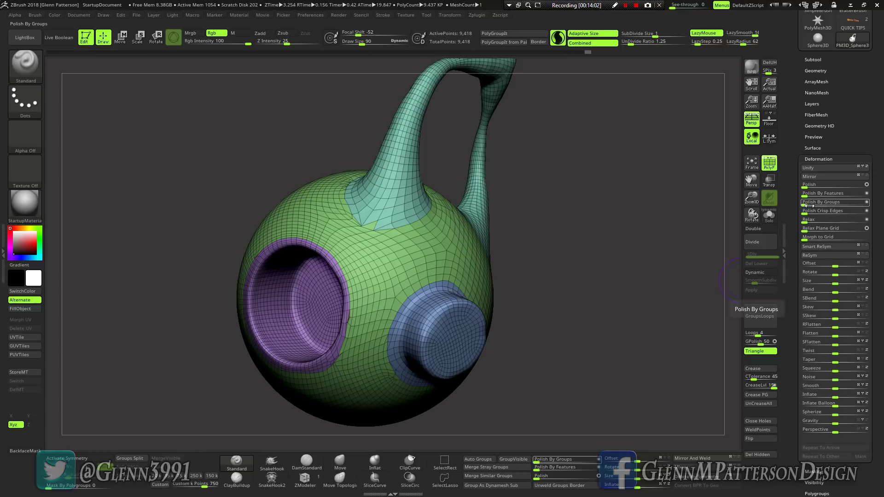
{"action": "left_click_drag", "start_coordinate": [809, 206], "coordinate": [816, 206]}
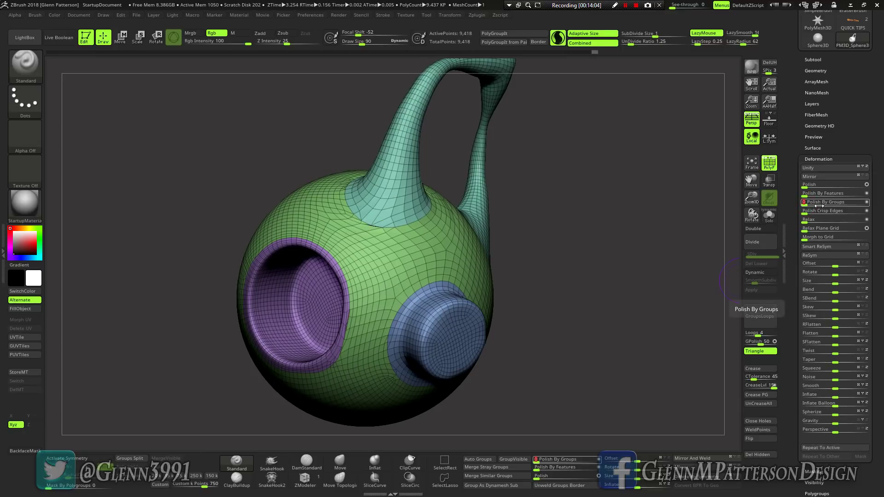
{"action": "right_click_drag", "start_coordinate": [458, 323], "coordinate": [407, 302]}
- Try to smooth the sphere below the horn's base with Sculptris Pro on, and undo the stroke
{"action": "right_click_drag", "start_coordinate": [635, 323], "coordinate": [713, 314]}
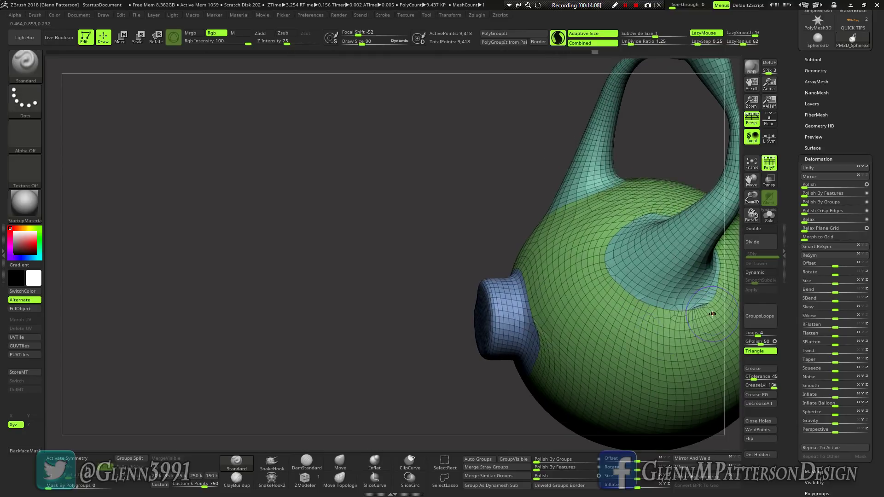
{"action": "left_click_drag", "start_coordinate": [701, 311], "coordinate": [693, 318], "text": "shift"}
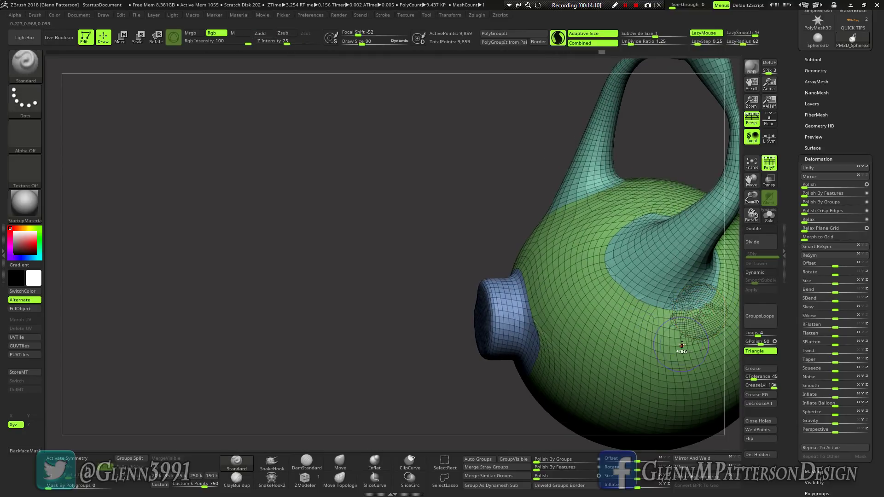
{"action": "key", "text": "ctrl+z"}
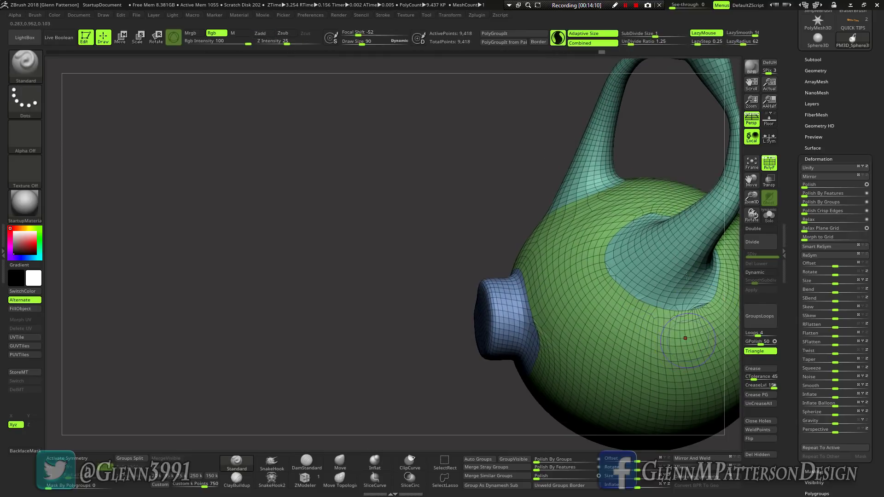
- With Sculptris Pro turned off, smooth the border below the horn's base and polish the mesh by groups again
{"action": "left_click", "coordinate": [557, 37]}
{"action": "mouse_move", "coordinate": [704, 309]}
{"action": "left_mouse_down", "text": "shift"}
{"action": "mouse_move", "coordinate": [657, 334]}
{"action": "mouse_move", "coordinate": [668, 317]}
{"action": "left_mouse_up", "text": "shift"}
{"action": "right_click_drag", "start_coordinate": [609, 275], "coordinate": [642, 304]}
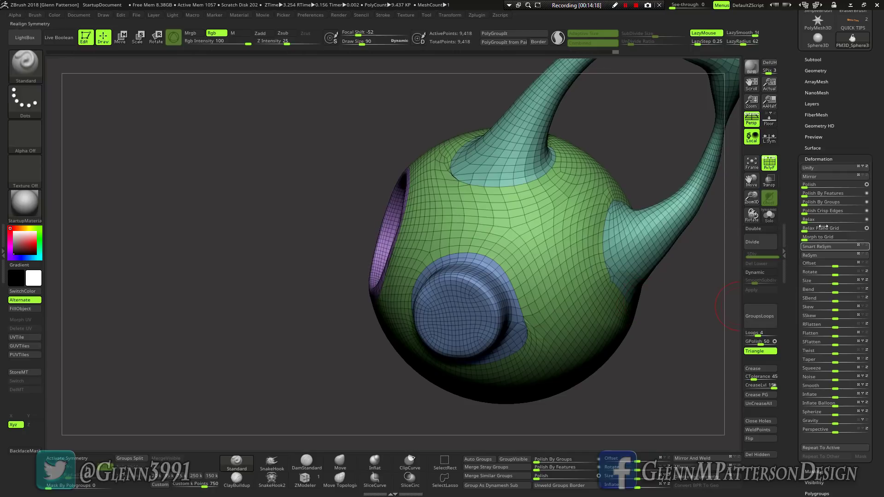
{"action": "left_click", "coordinate": [813, 206]}
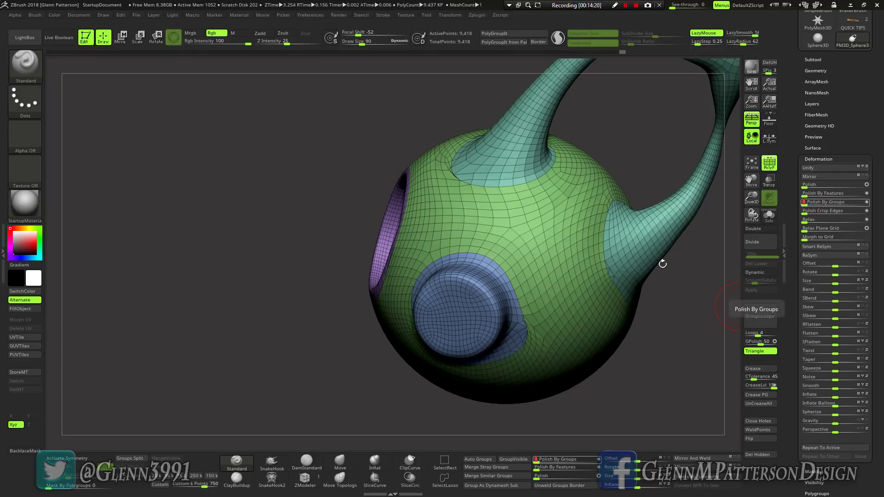
- Remesh the model again with ZRemesher using the Half option and KeepGroups
{"action": "left_click", "coordinate": [815, 70]}
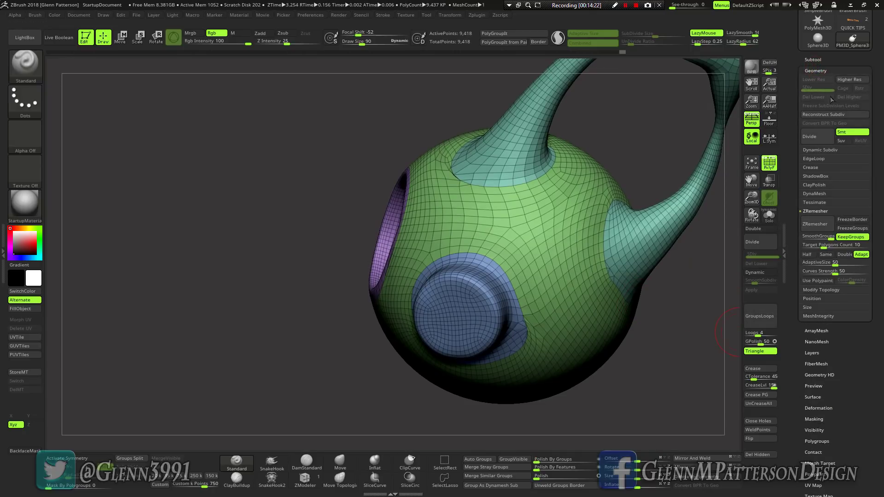
{"action": "left_click", "coordinate": [807, 254]}
{"action": "left_click", "coordinate": [814, 228]}
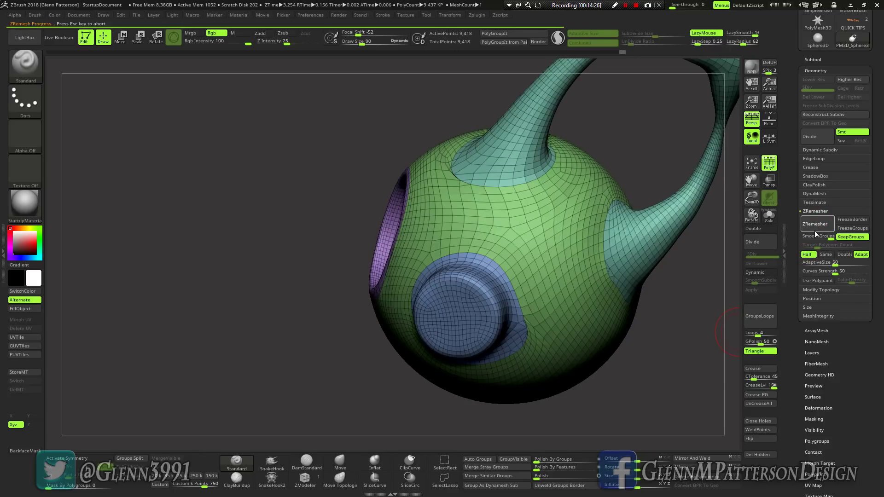
{"action": "right_click_drag", "start_coordinate": [521, 247], "coordinate": [458, 43]}
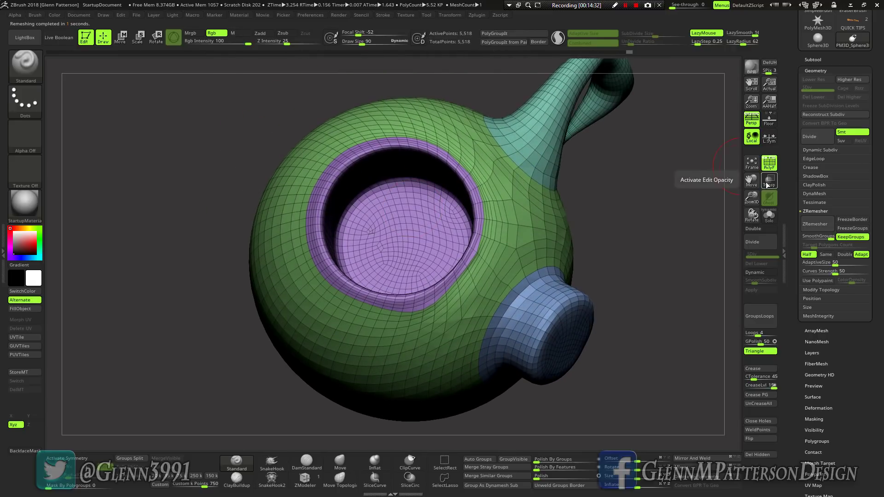
- Examine the remeshed topology and polygroup borders around the recess, knob and horns from several angles
{"action": "left_click", "coordinate": [751, 162]}
{"action": "right_click_drag", "start_coordinate": [451, 270], "coordinate": [691, 265]}
{"action": "left_click_drag", "start_coordinate": [752, 205], "coordinate": [754, 138]}
{"action": "right_click_drag", "start_coordinate": [460, 270], "coordinate": [525, 311]}
{"action": "right_click_drag", "start_coordinate": [335, 264], "coordinate": [494, 281]}
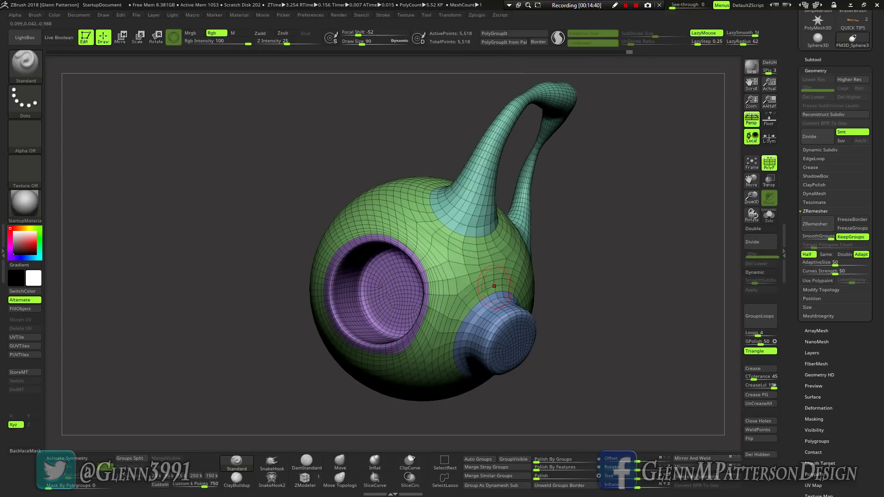
{"action": "mouse_move", "coordinate": [442, 290]}
{"action": "right_mouse_down"}
{"action": "mouse_move", "coordinate": [405, 295]}
{"action": "mouse_move", "coordinate": [450, 300]}
{"action": "mouse_move", "coordinate": [461, 284]}
{"action": "right_mouse_up"}
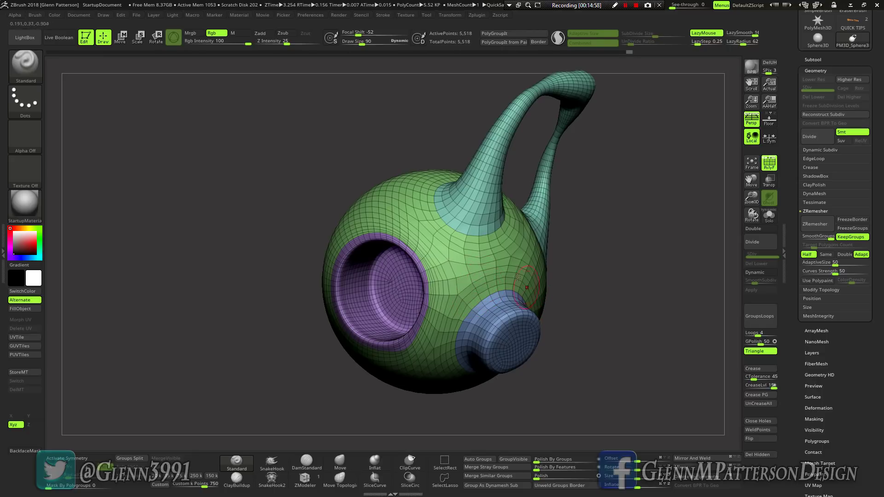
{"action": "left_click_drag", "start_coordinate": [546, 306], "coordinate": [526, 243]}
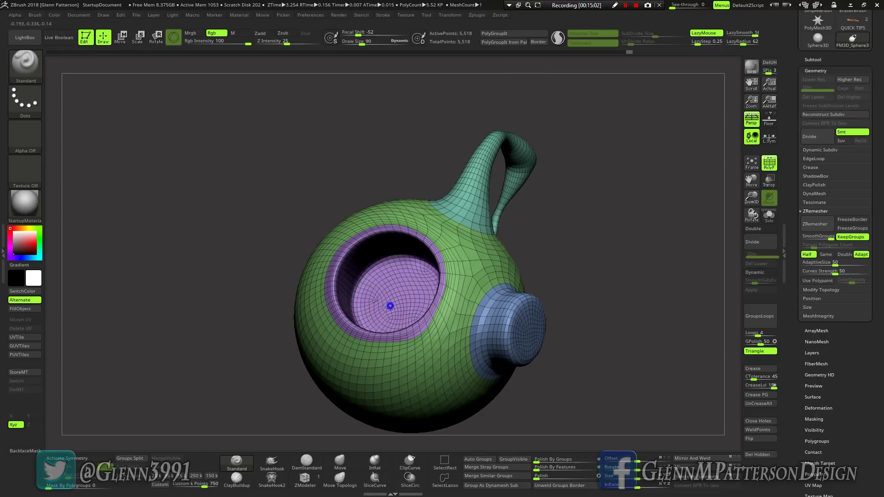
{"action": "right_click_drag", "start_coordinate": [390, 306], "coordinate": [439, 318]}
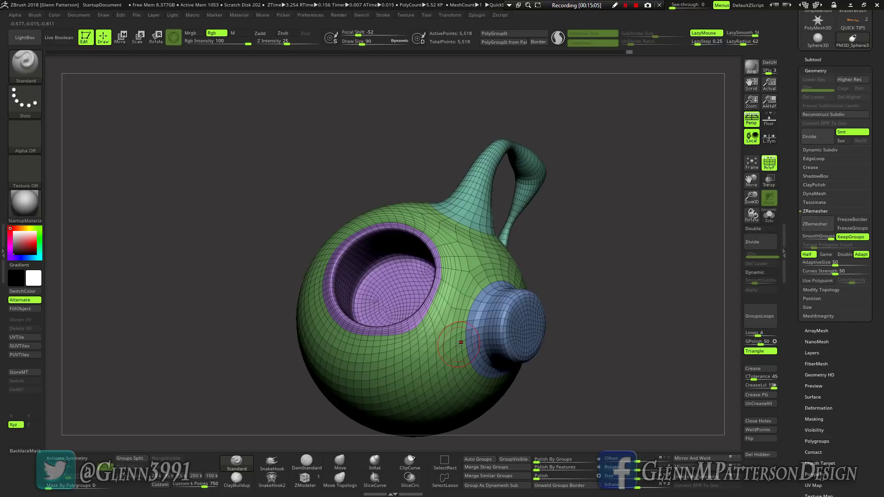
{"action": "left_click_drag", "start_coordinate": [455, 344], "coordinate": [421, 304]}
{"action": "right_click_drag", "start_coordinate": [421, 303], "coordinate": [480, 292]}
{"action": "left_click_drag", "start_coordinate": [480, 291], "coordinate": [465, 355]}
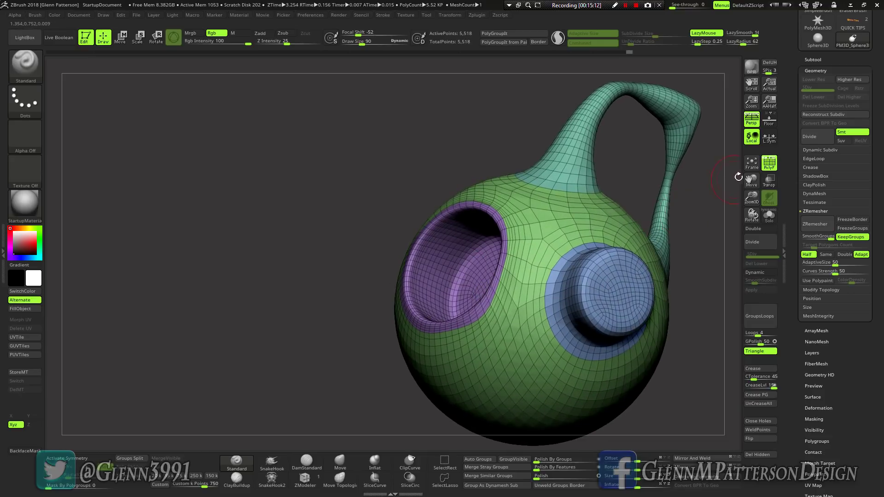
{"action": "left_click", "coordinate": [751, 164]}
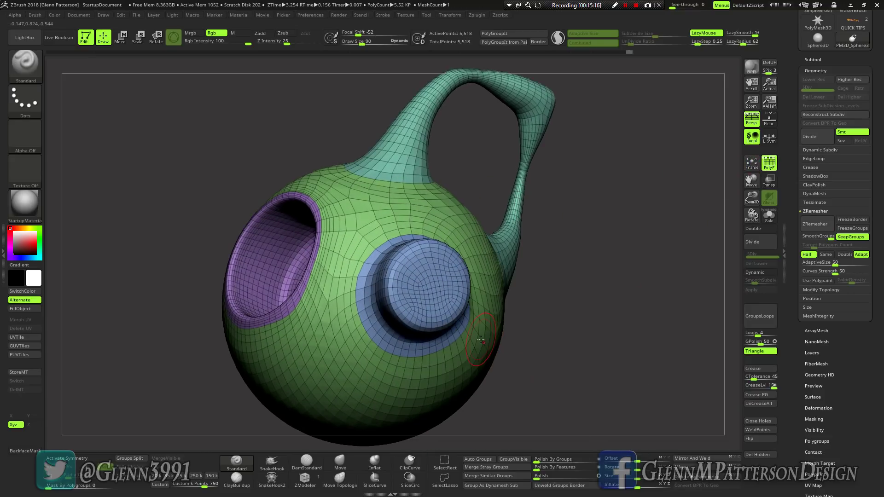
{"action": "right_click_drag", "start_coordinate": [484, 351], "coordinate": [475, 370]}
{"action": "left_click_drag", "start_coordinate": [475, 370], "coordinate": [496, 354]}
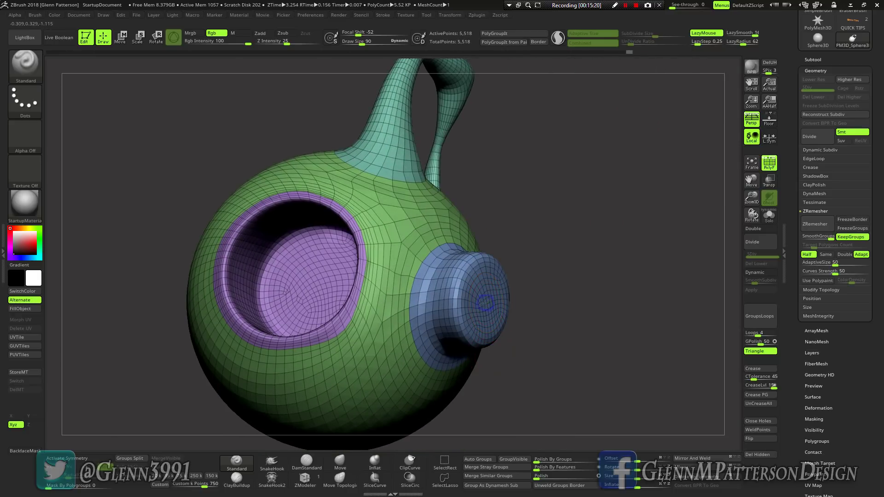
{"action": "left_click_drag", "start_coordinate": [480, 303], "coordinate": [479, 307]}
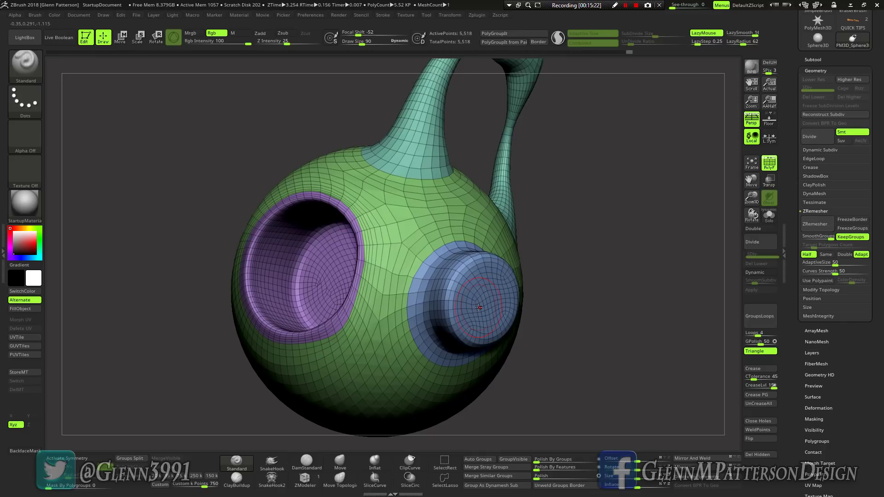